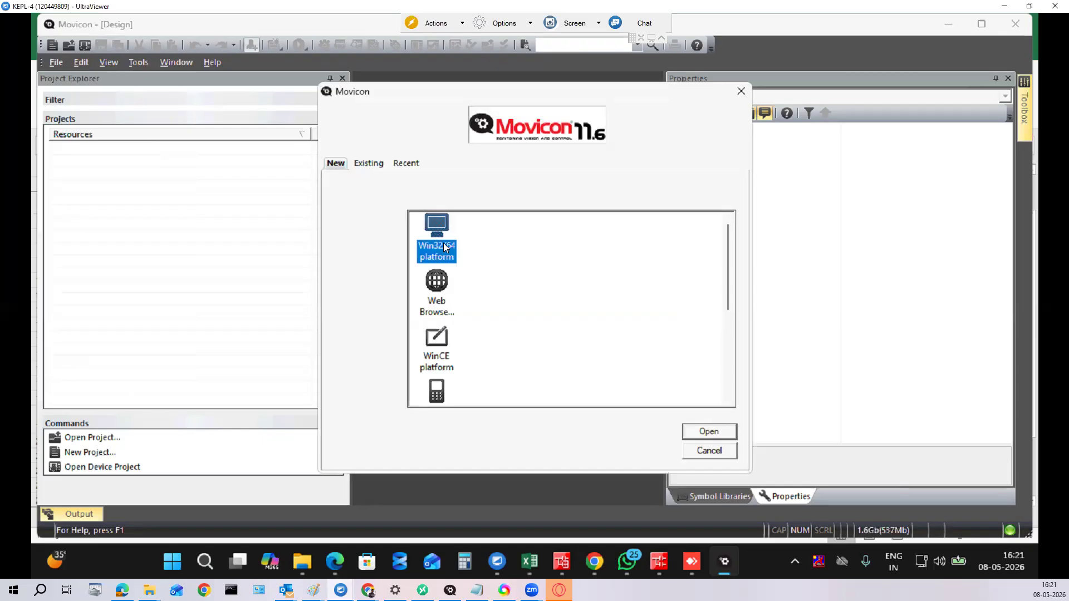
# Step: Create a new project for the Win32/64 platform from the start dialog
pyautogui.doubleClick(445, 248)
# Step: Advance to the Project Name step and set the save folder to Local Disk (D:)
pyautogui.click(709, 432)
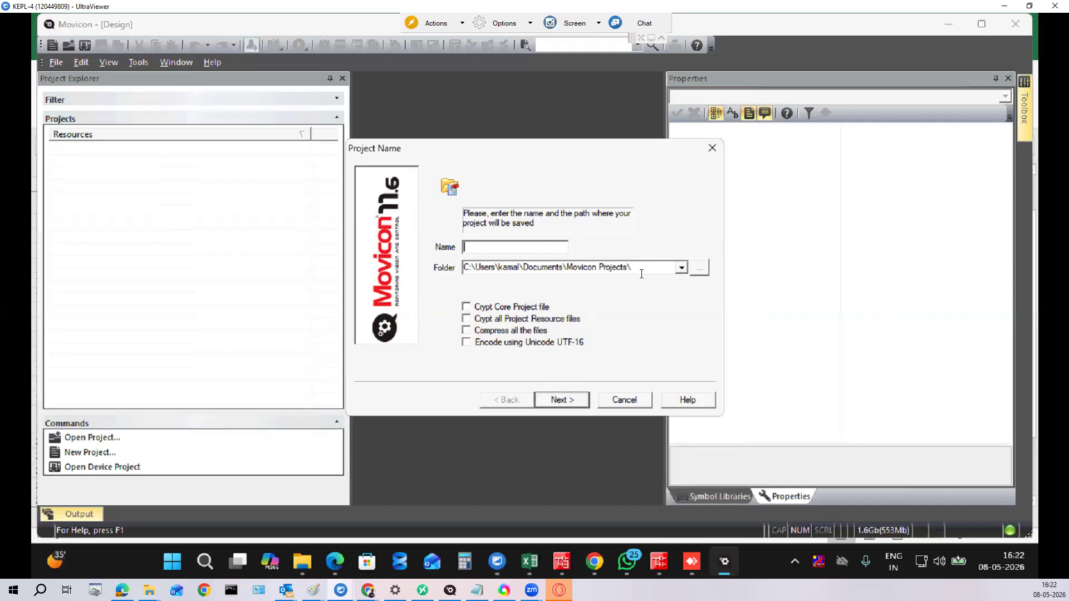
pyautogui.click(703, 269)
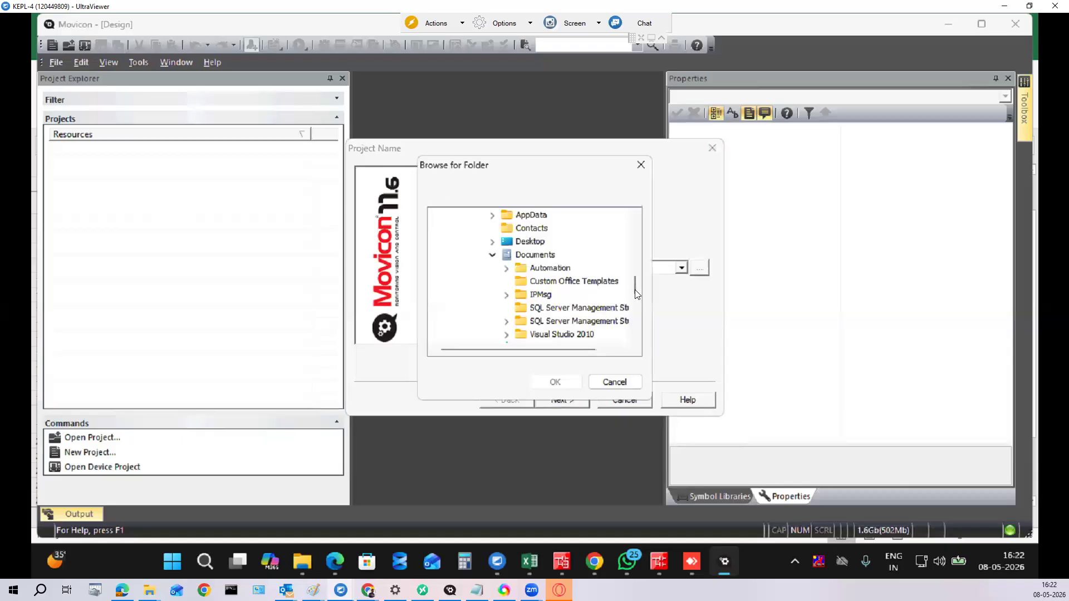
pyautogui.scroll(-2, 633, 327)
pyautogui.scroll(-5, 634, 346)
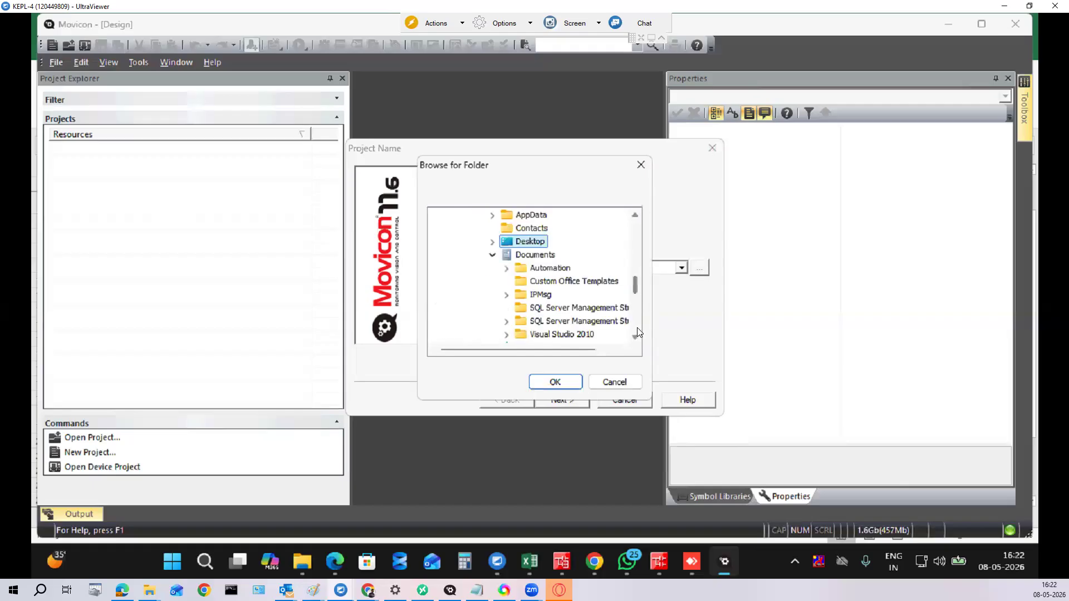
pyautogui.scroll(-3, 637, 327)
pyautogui.scroll(-3, 512, 282)
pyautogui.click(512, 282)
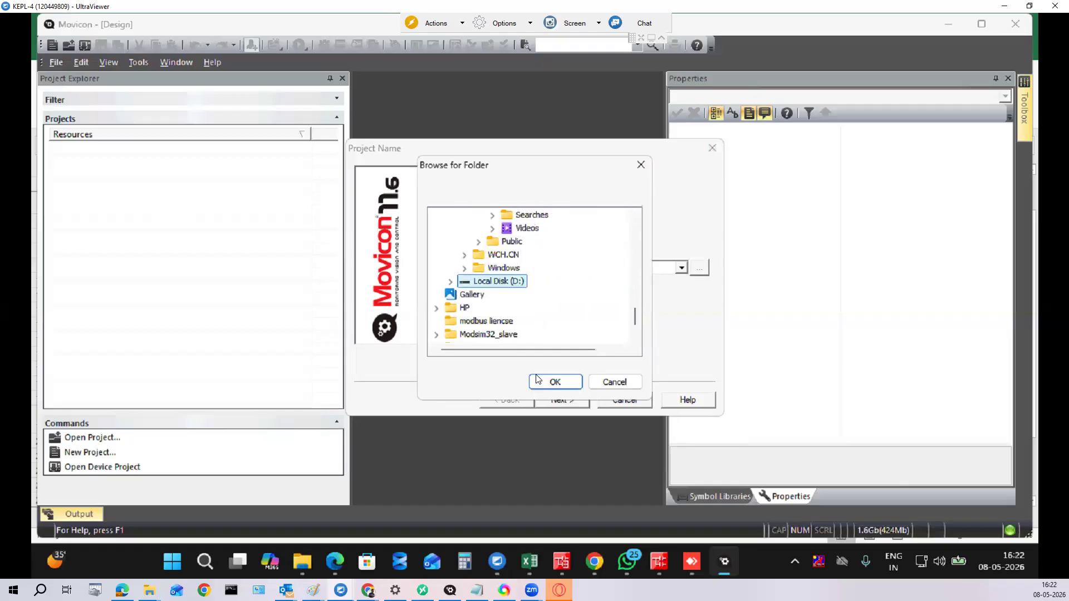
pyautogui.click(540, 385)
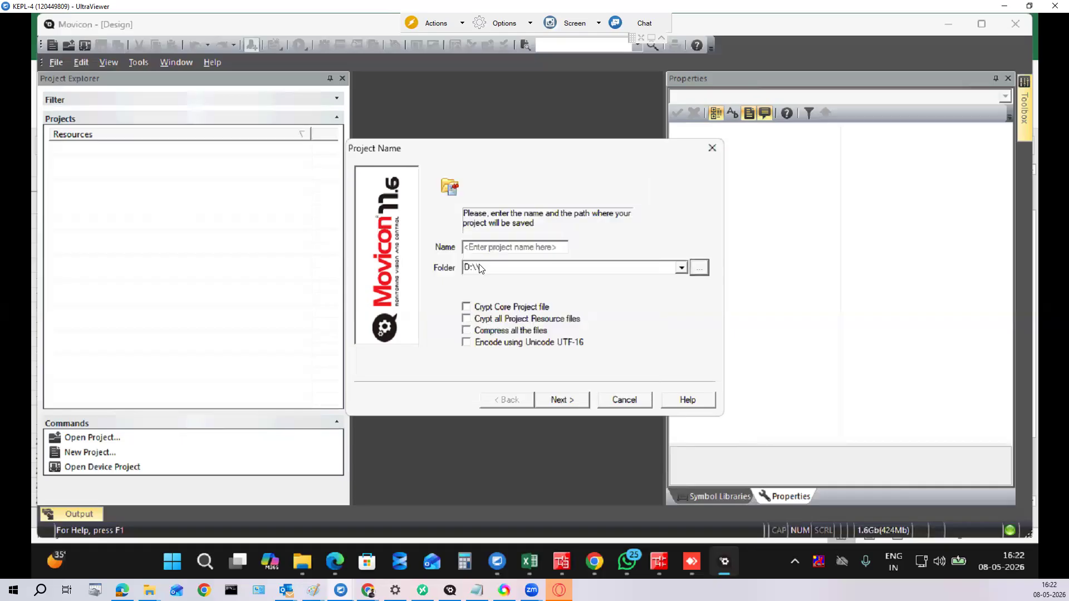
# Step: Add an AC subfolder to the folder path and enter the enviro training project name dated 08052026
pyautogui.click(483, 268)
pyautogui.click(503, 277)
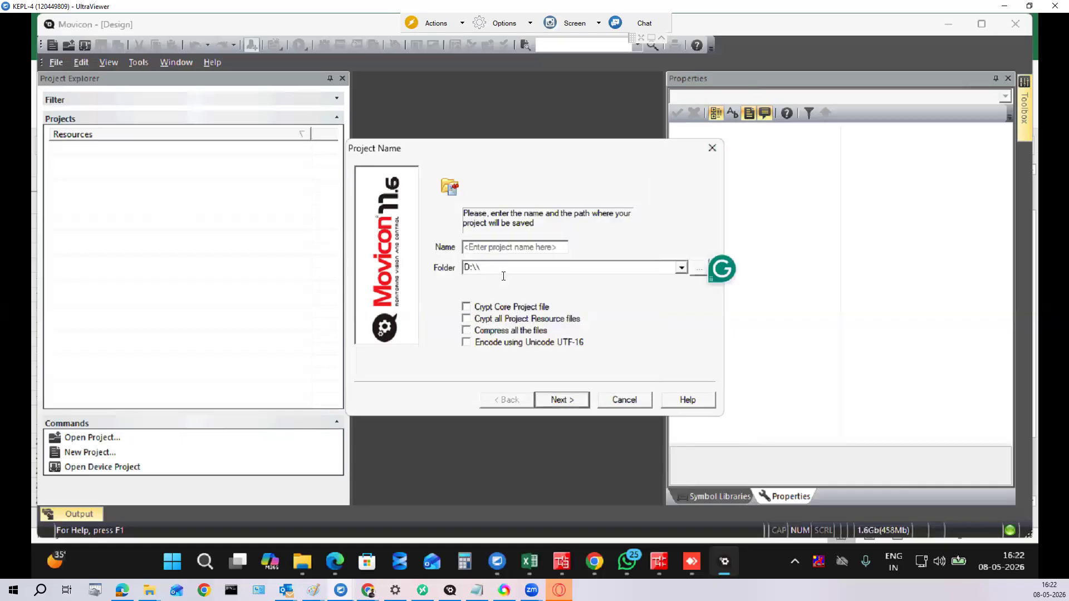
pyautogui.press('BackSpace')
pyautogui.write('AC\\')
pyautogui.click(482, 247)
pyautogui.write('KAMA')
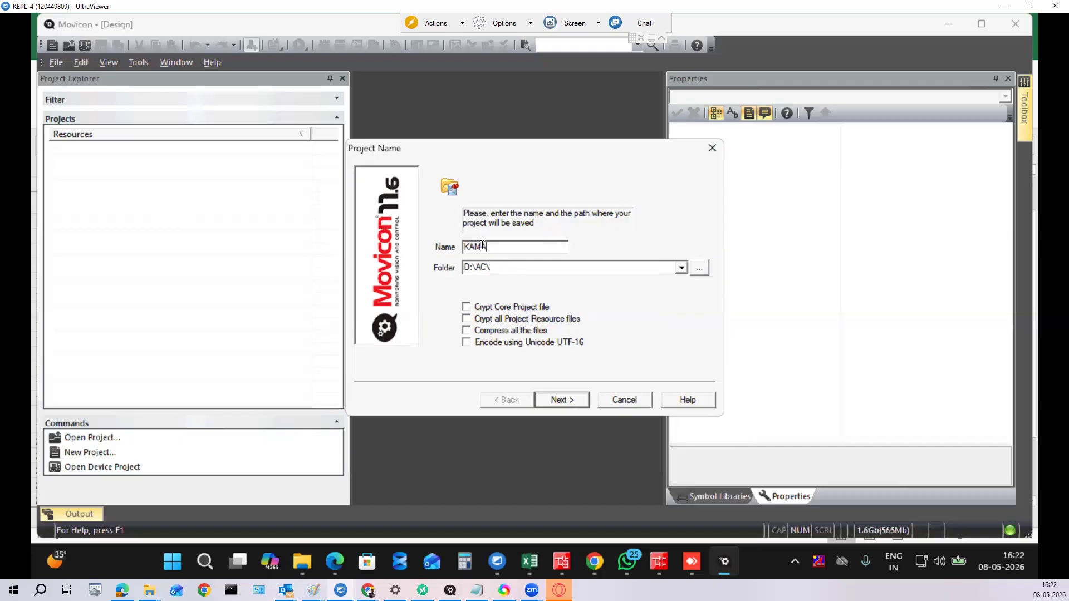
pyautogui.write('L_ENVIRO_TRAINING_')
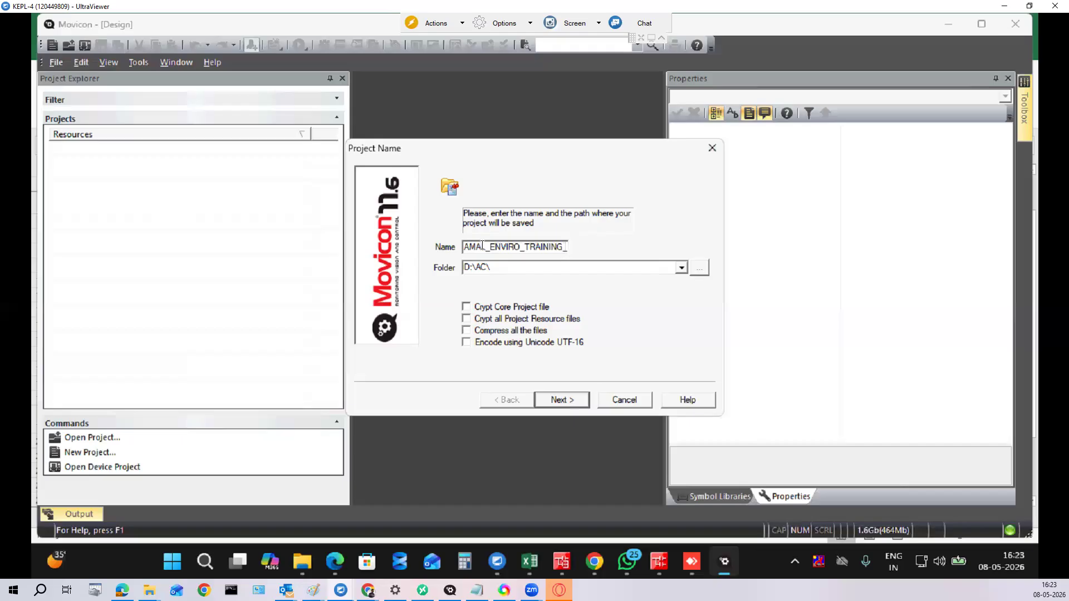
pyautogui.write(' 08052026')
# Step: Paste the project name into the folder path as D:\AC\<name>_08052026 and continue
pyautogui.moveTo(569, 247); pyautogui.dragTo(459, 245)
pyautogui.hotkey('ctrl', 'c')
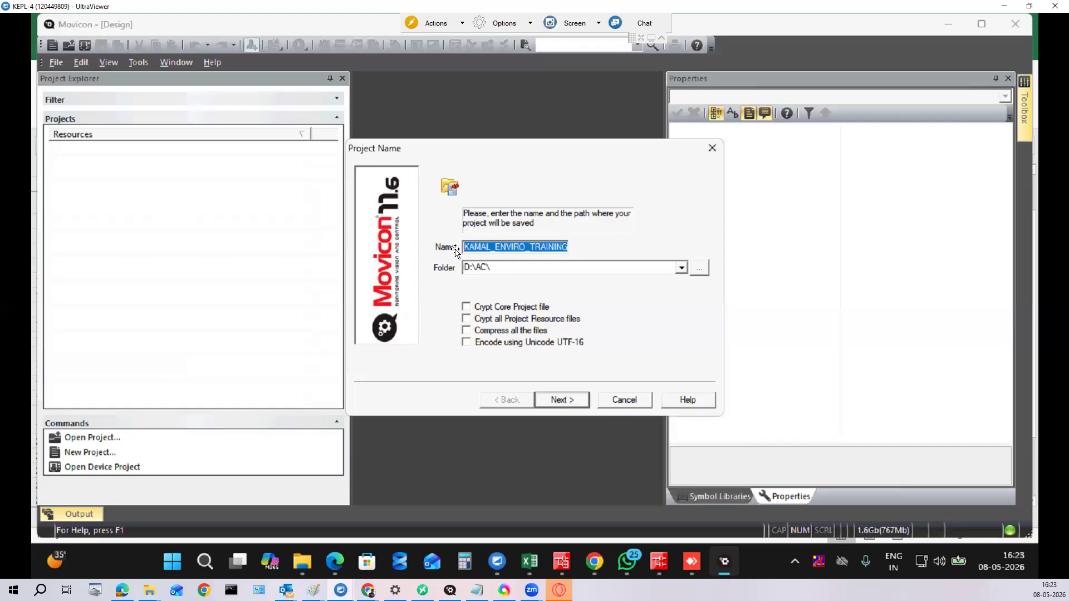
pyautogui.click(514, 266)
pyautogui.click(514, 266)
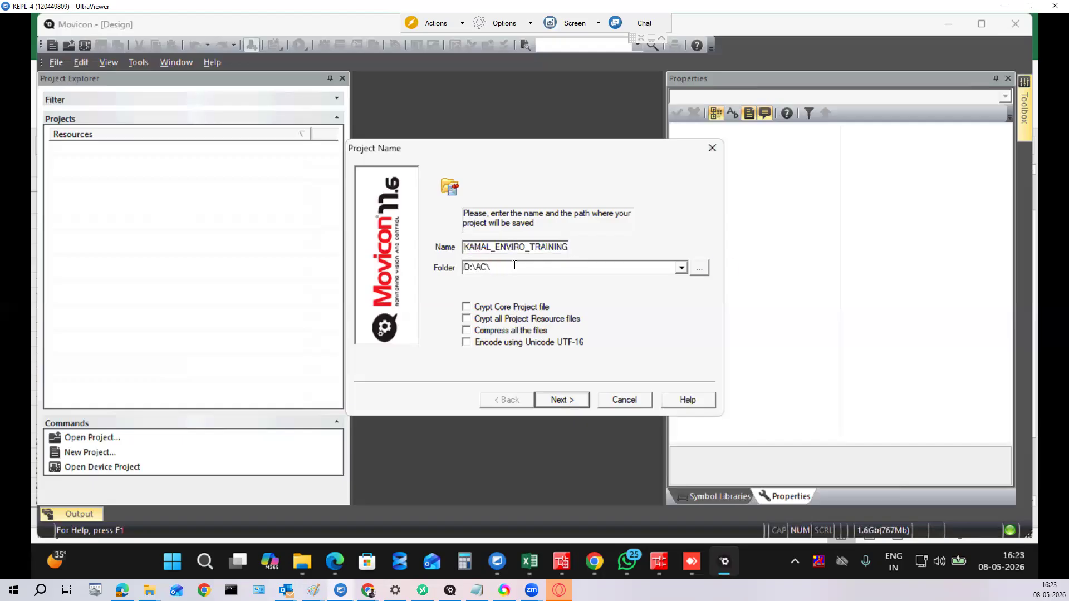
pyautogui.hotkey('ctrl', 'v')
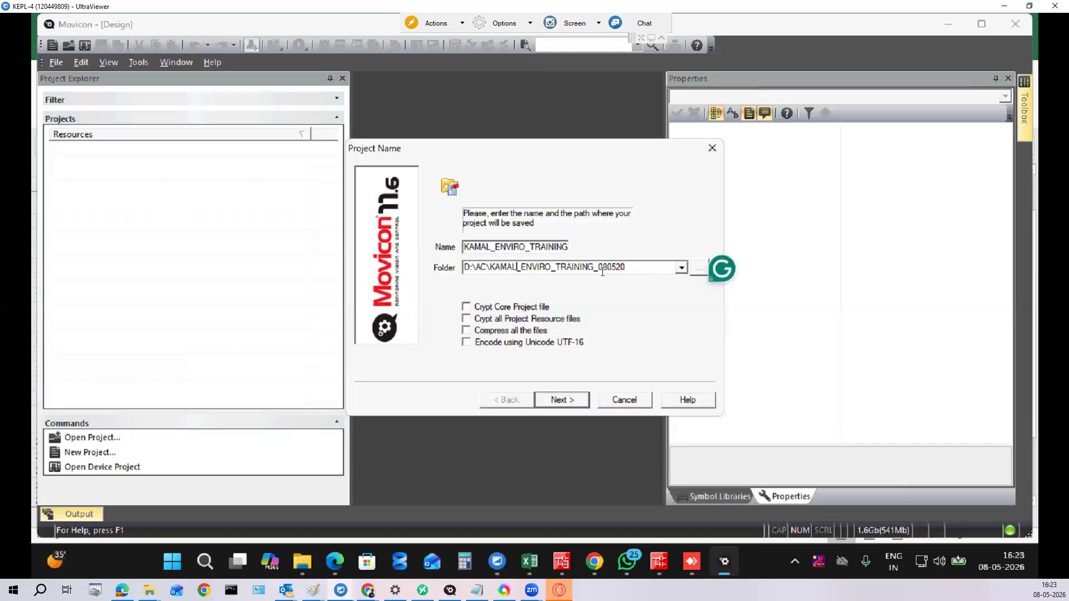
pyautogui.write('26')
pyautogui.click(560, 401)
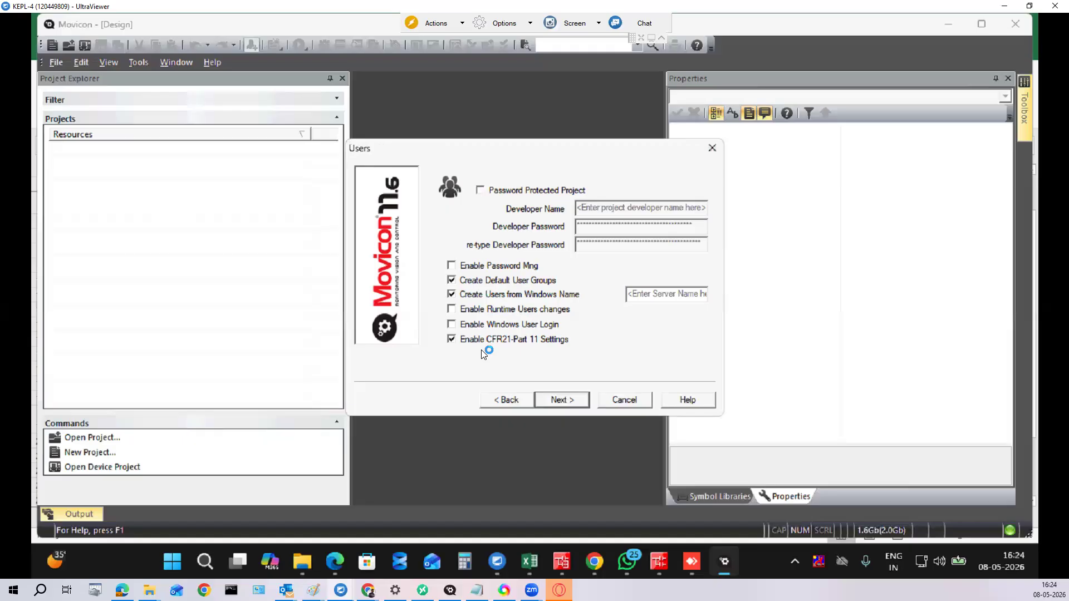
# Step: Keep default user groups, Windows-name users and CFR21-Part 11 settings unchanged
pyautogui.click(560, 401)
# Step: Scroll the Add Comm. I/O Driver list without choosing a driver and proceed to Screens
pyautogui.moveTo(521, 225); pyautogui.dragTo(522, 249)
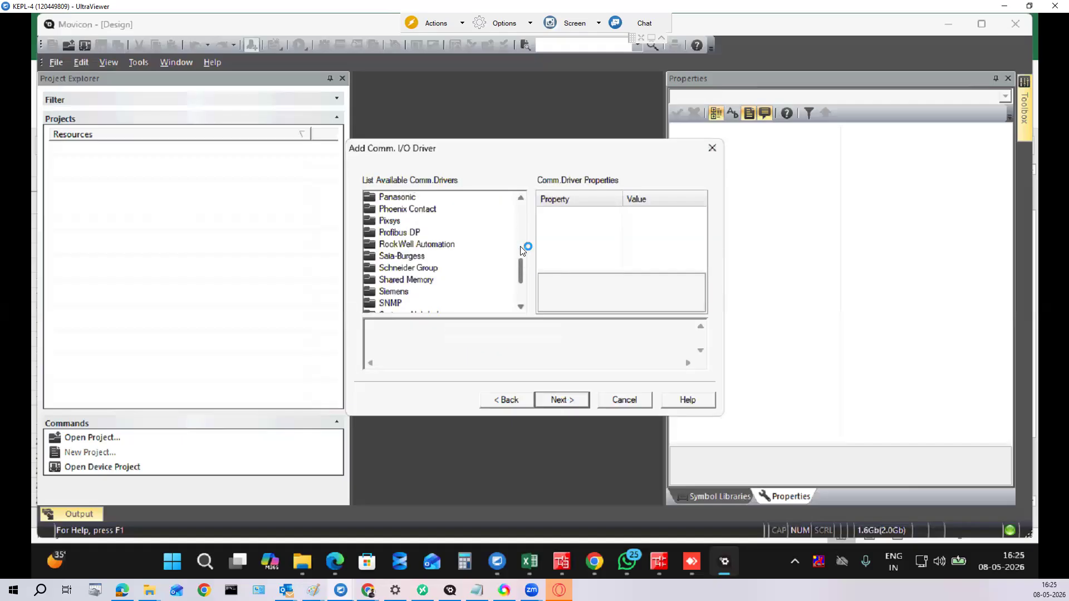
pyautogui.click(522, 250)
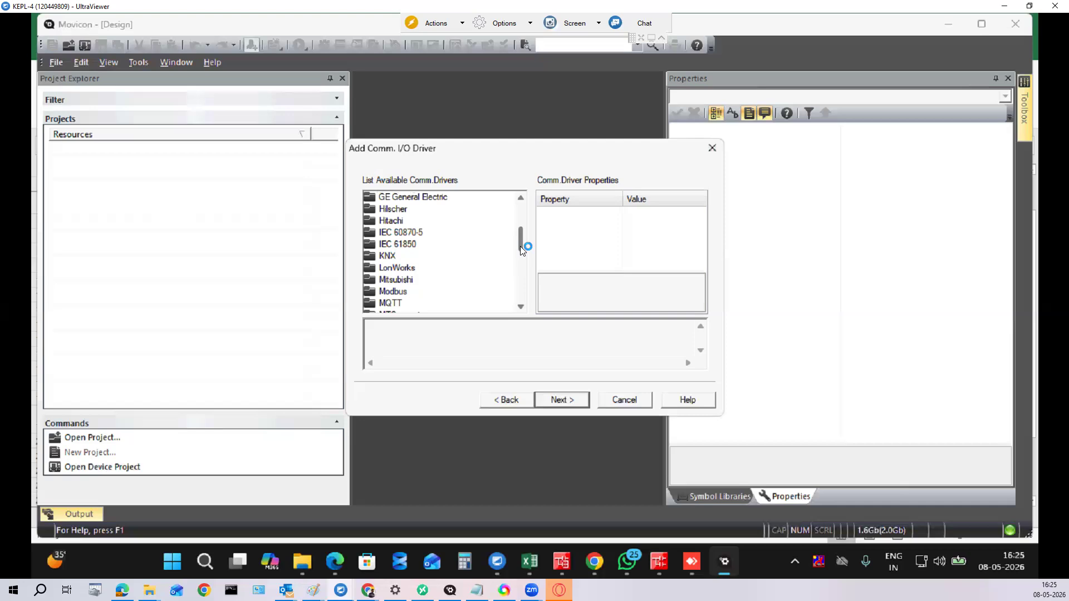
pyautogui.click(573, 398)
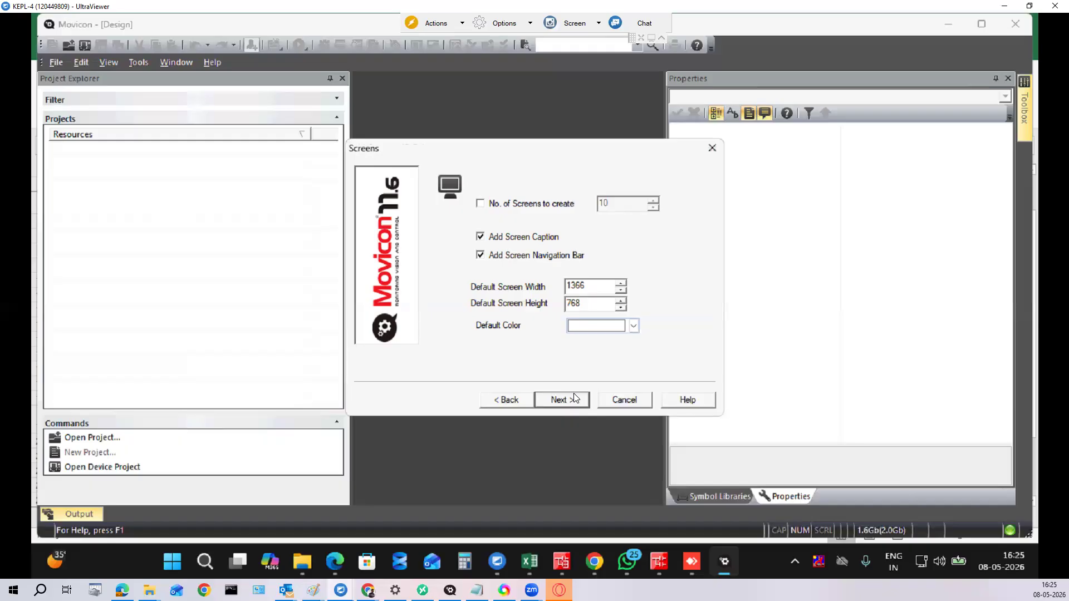
pyautogui.click(575, 397)
# Step: Quit the Opera browser popup and delete the trailing digits of the 1366 screen width
pyautogui.click(575, 398)
pyautogui.moveTo(594, 286); pyautogui.dragTo(567, 286)
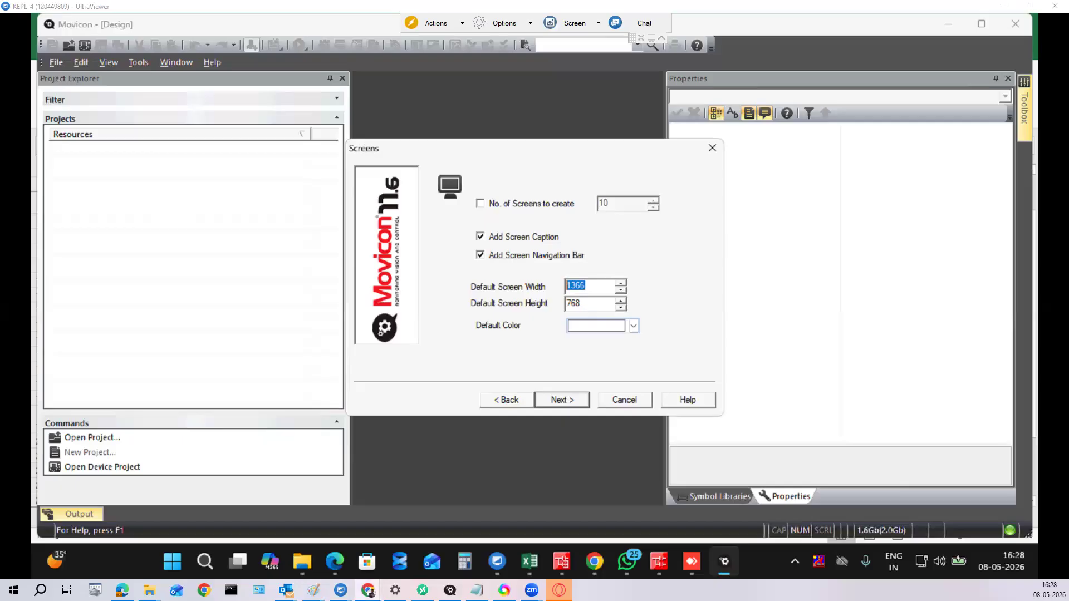
pyautogui.click(599, 284)
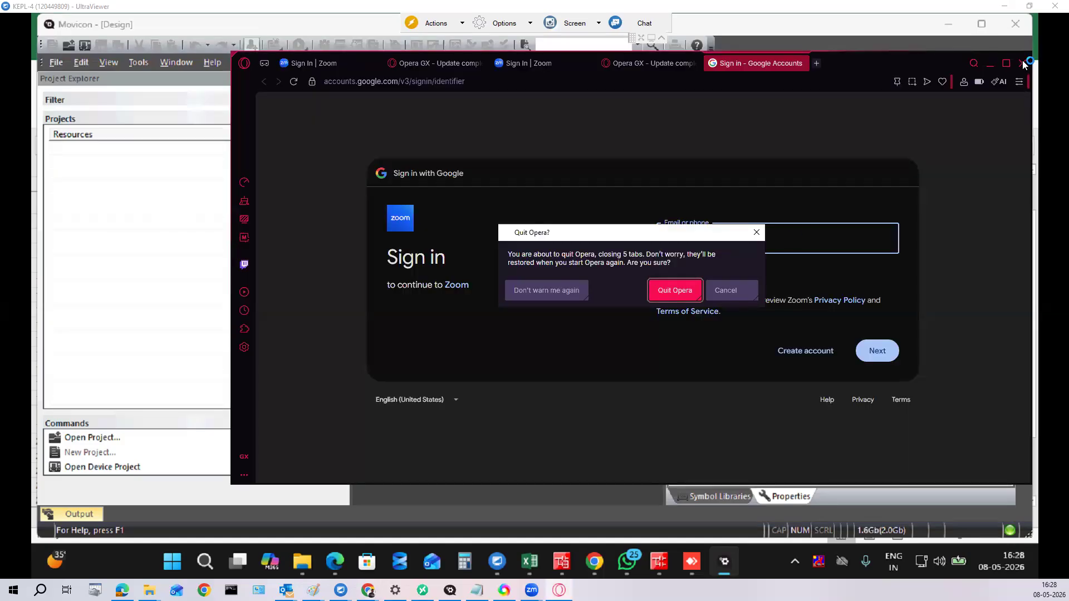
pyautogui.click(683, 287)
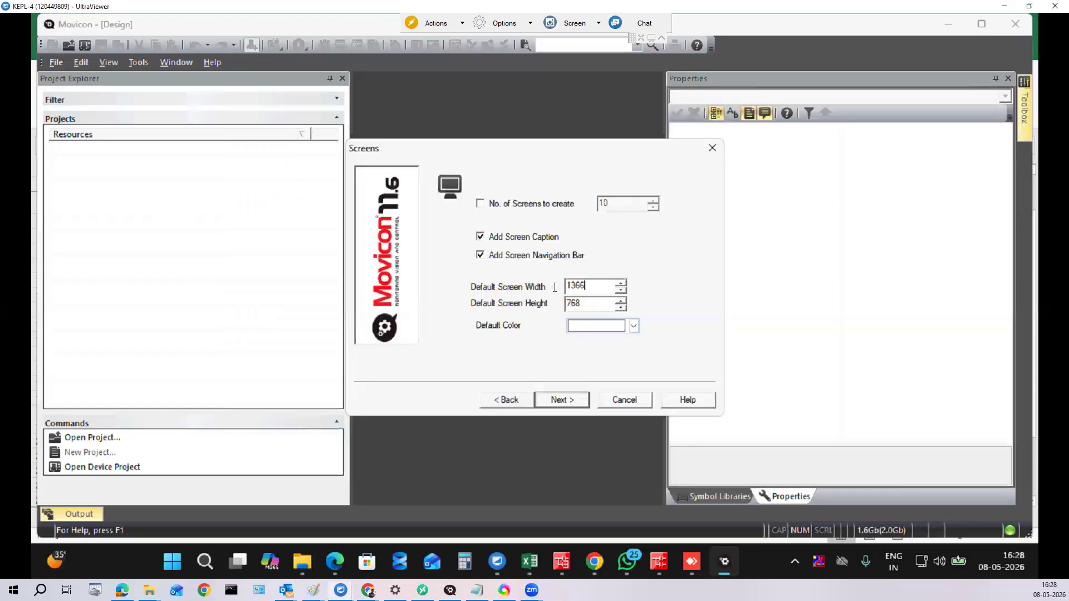
pyautogui.press('BackSpace')
pyautogui.press('BackSpace')
pyautogui.press('BackSpace')
# Step: Set the default screen size to 1920 × 1080
pyautogui.write('920')
pyautogui.press('Tab')
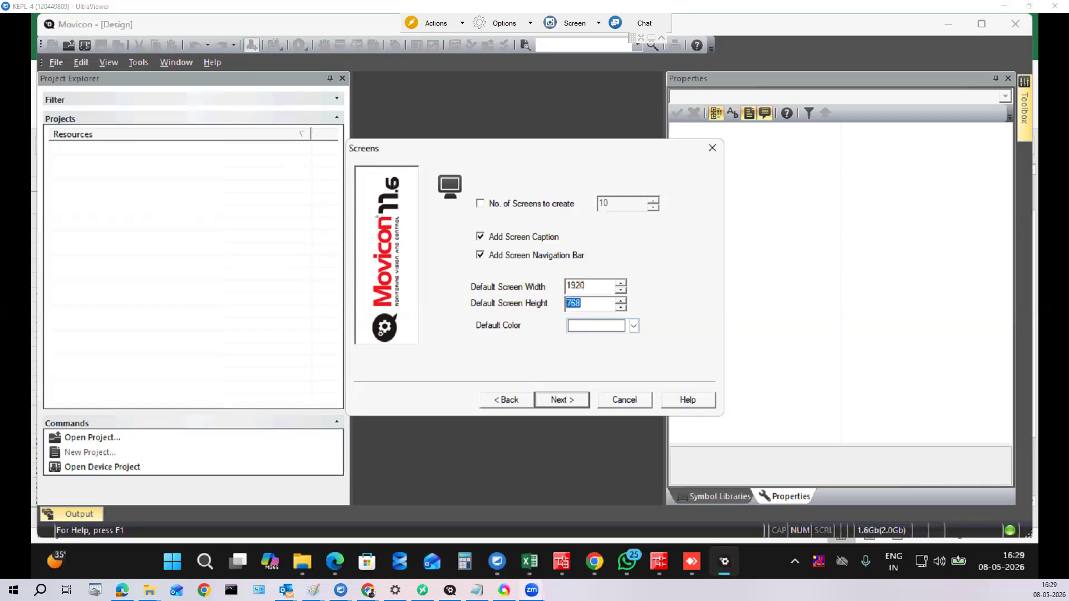
pyautogui.click(594, 303)
pyautogui.press('Delete')
pyautogui.press('Delete')
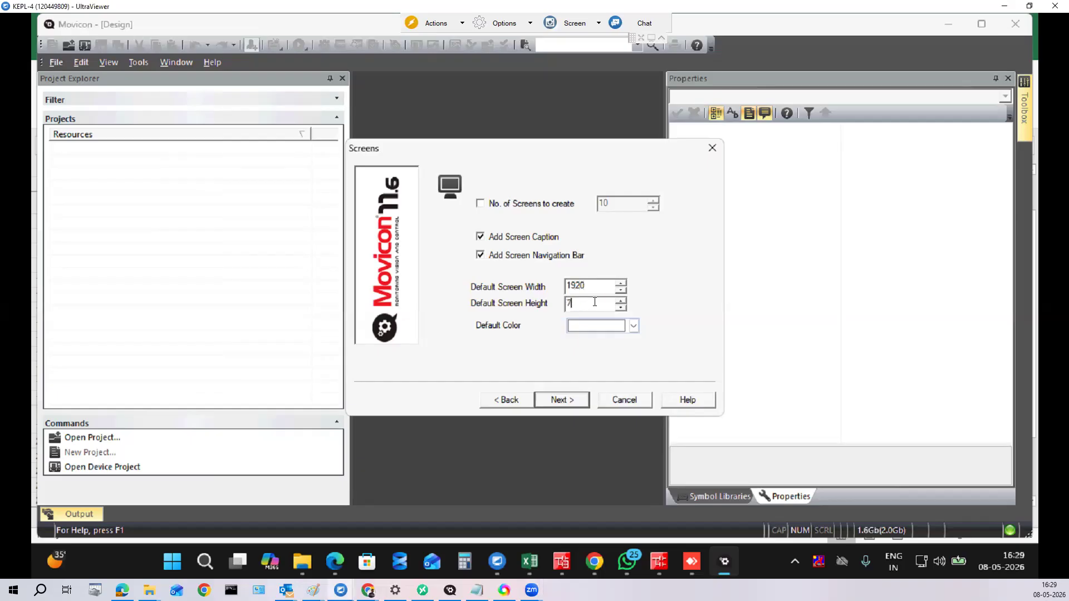
pyautogui.press('BackSpace')
pyautogui.write('1080')
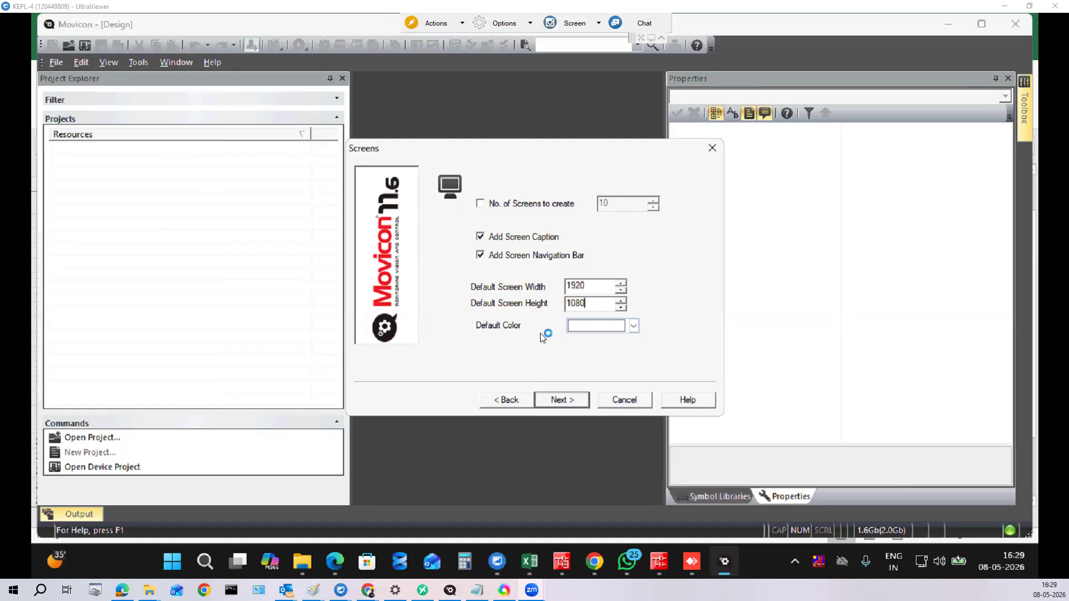
# Step: Choose grey as the default screen colour and continue to database settings
pyautogui.click(633, 324)
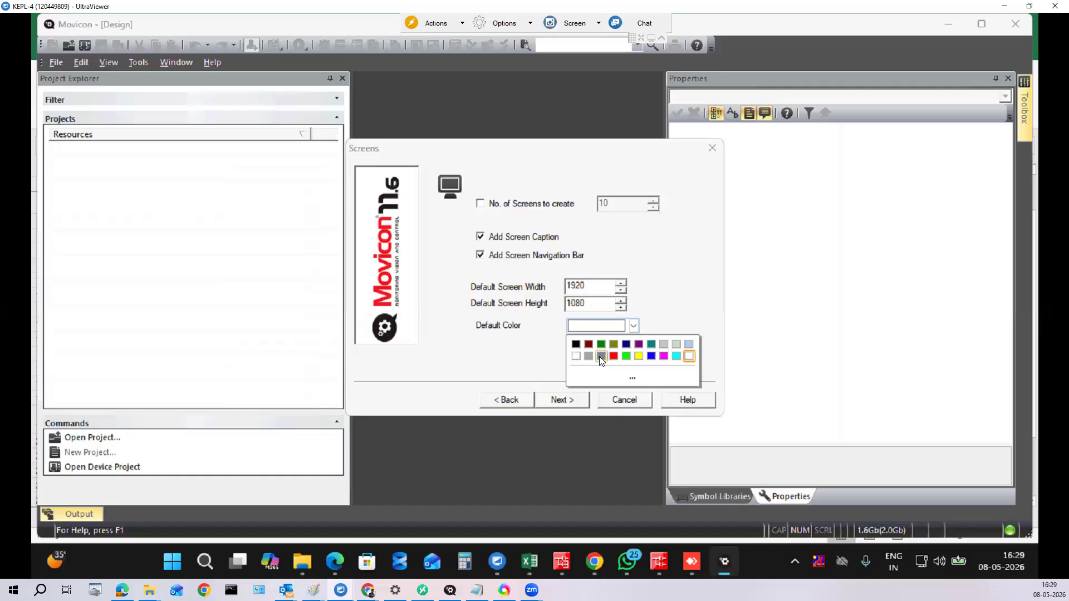
pyautogui.click(599, 356)
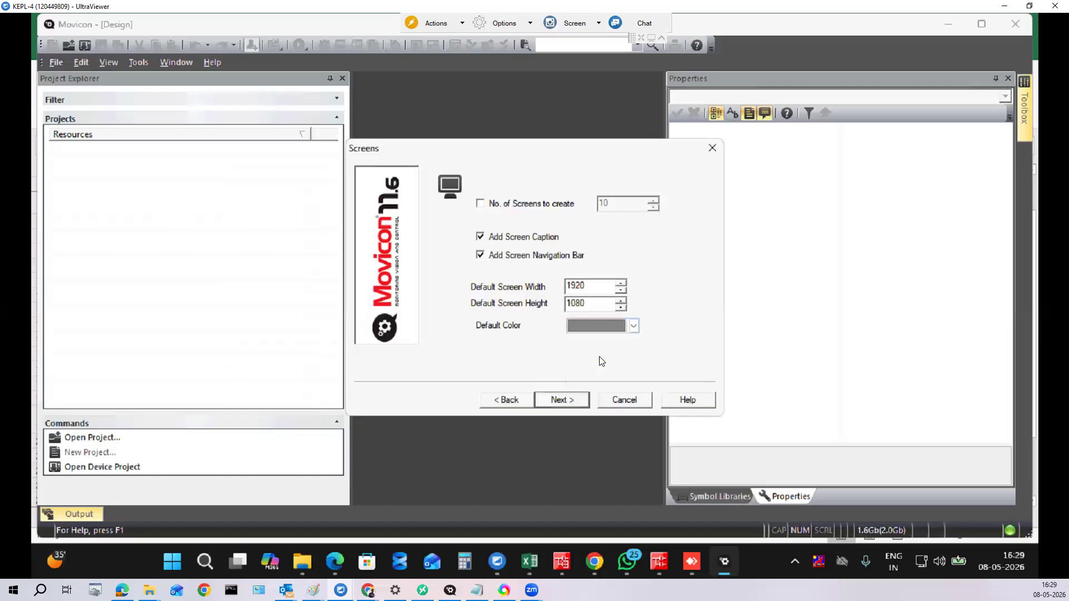
pyautogui.click(560, 400)
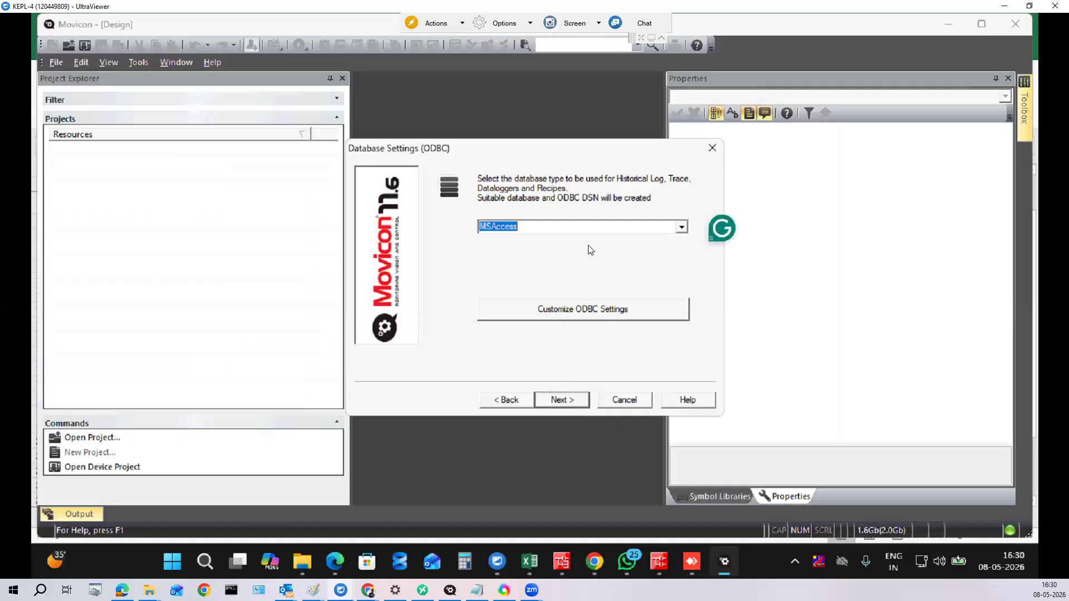
# Step: Keep MSAccess and uncheck the 5 Sec, 10 Sec, 30 Sec, 1 Min and 10 Min data logger templates
pyautogui.click(559, 401)
pyautogui.click(482, 205)
pyautogui.click(482, 243)
pyautogui.click(482, 241)
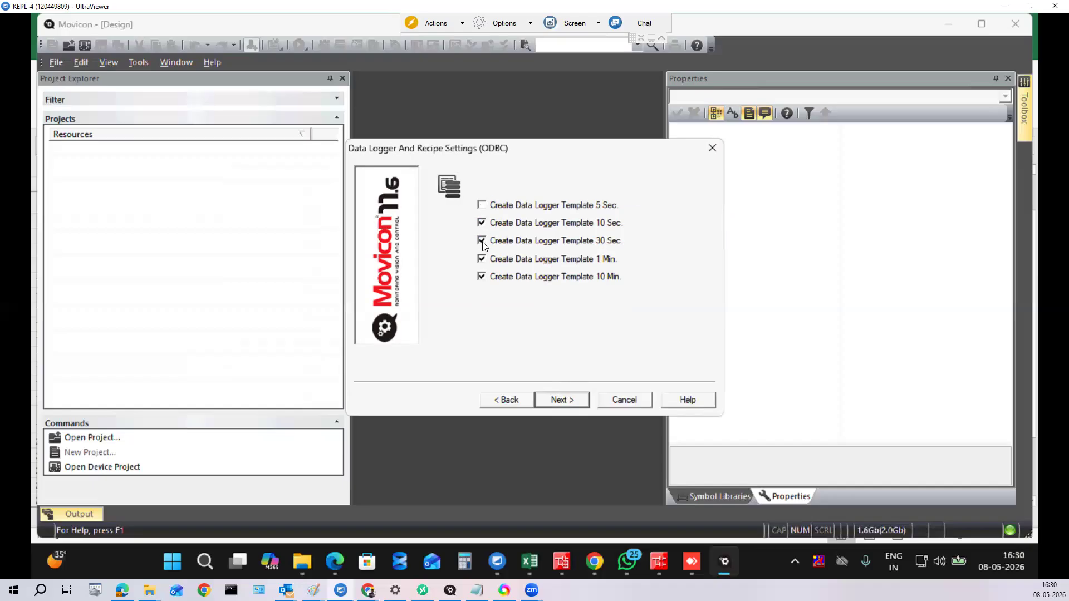
pyautogui.click(482, 242)
pyautogui.click(483, 223)
pyautogui.click(482, 242)
pyautogui.click(483, 260)
pyautogui.click(482, 278)
# Step: Turn off both the digital and analog alarm templates
pyautogui.click(575, 402)
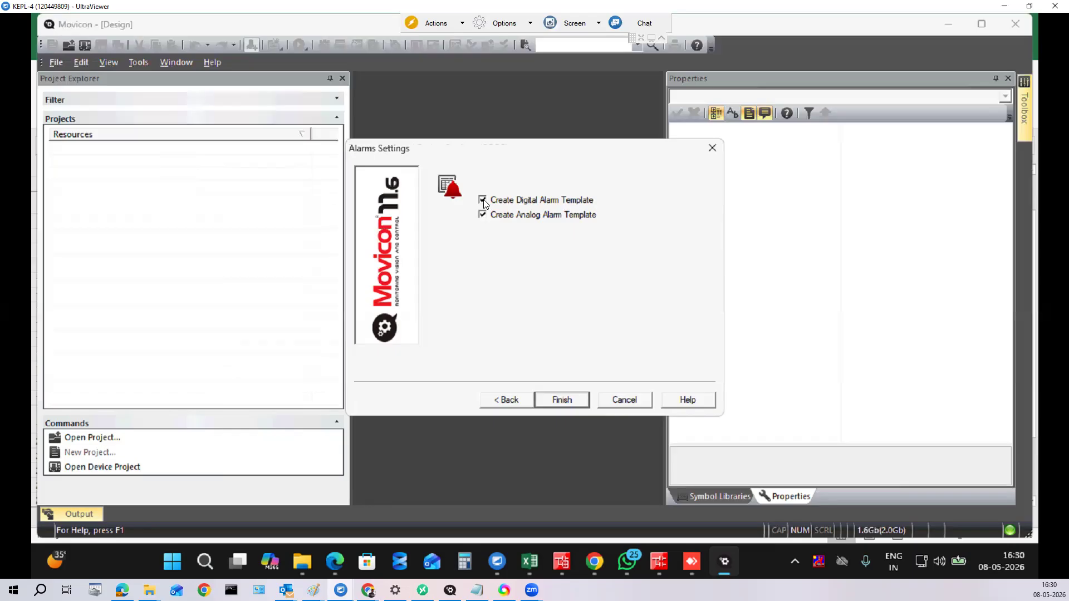
pyautogui.click(482, 201)
pyautogui.click(483, 215)
pyautogui.click(552, 399)
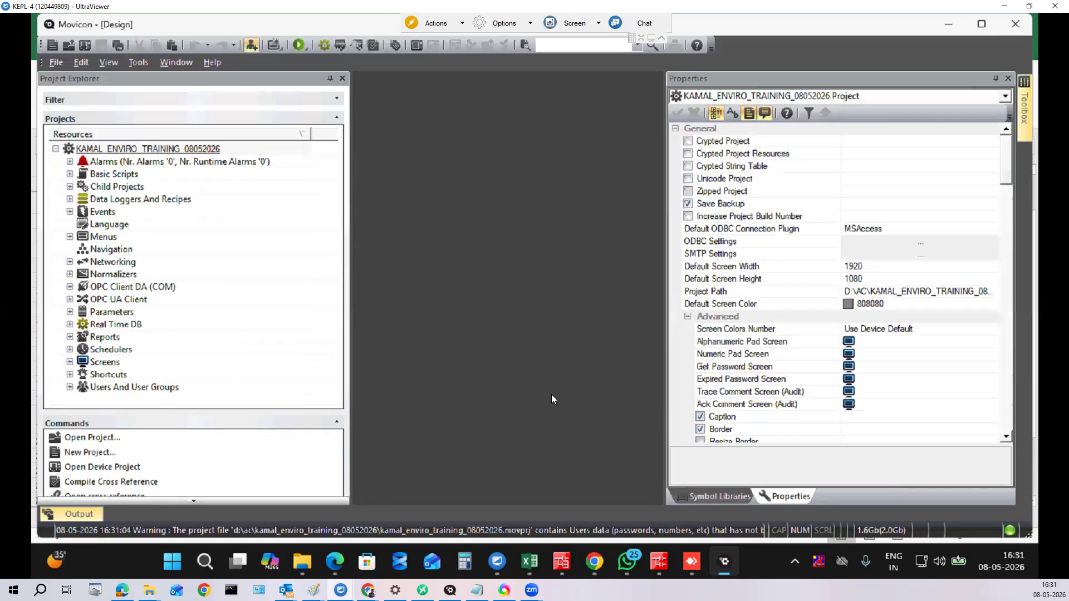
pyautogui.click(120, 50)
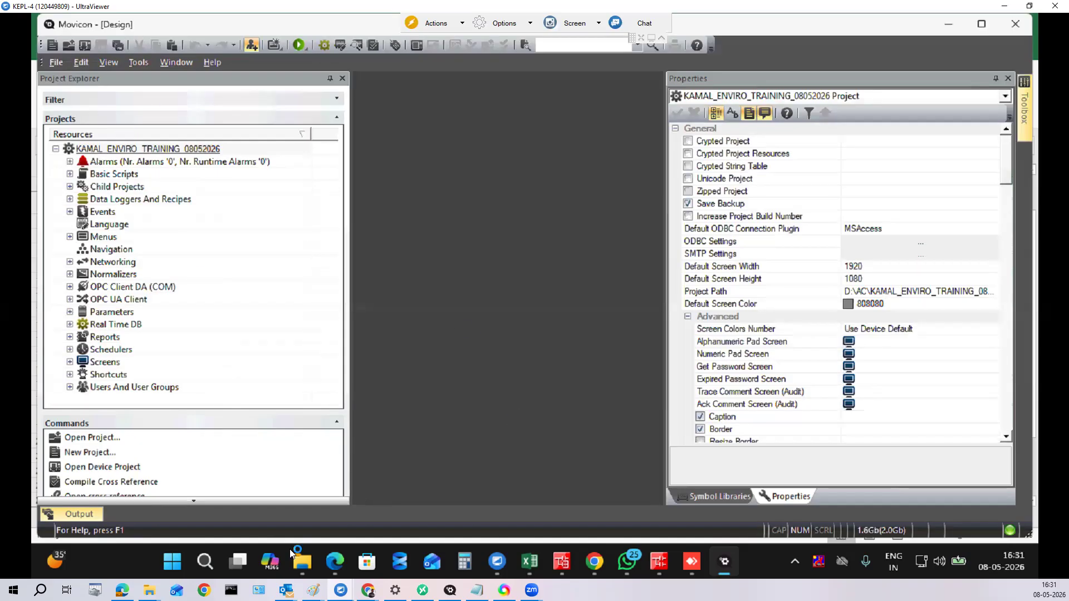
# Step: Browse File Explorer to the enviro training project folder under D:\AC and open its project file
pyautogui.click(301, 563)
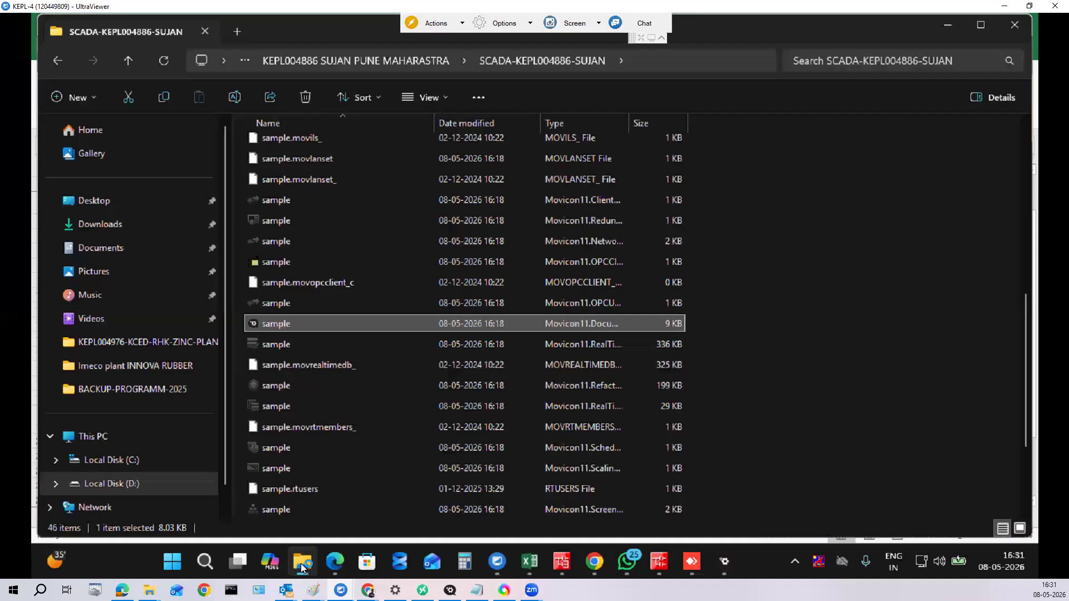
pyautogui.click(159, 481)
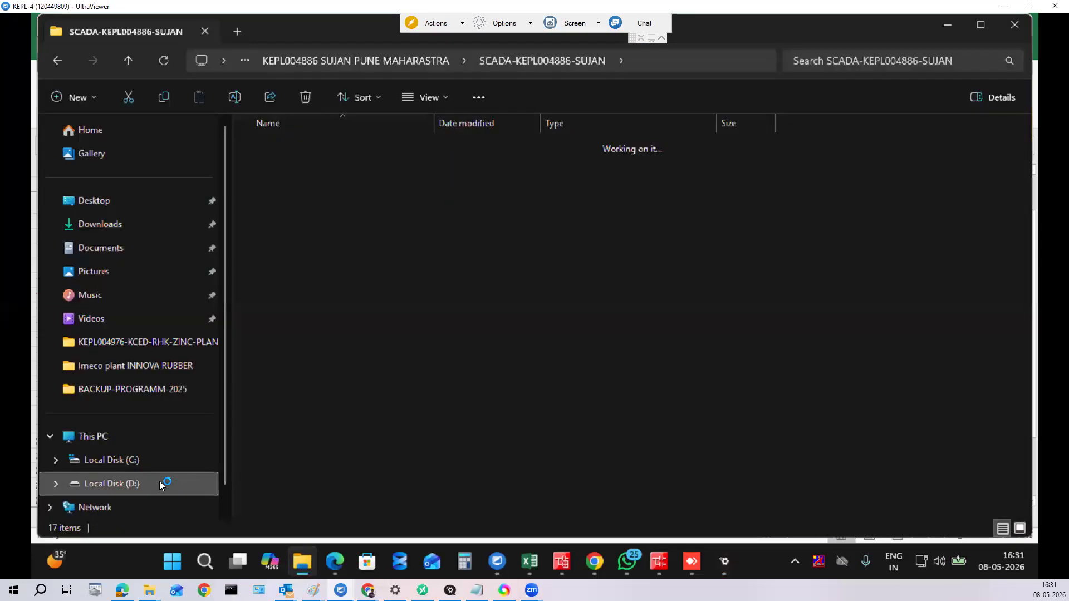
pyautogui.click(299, 146)
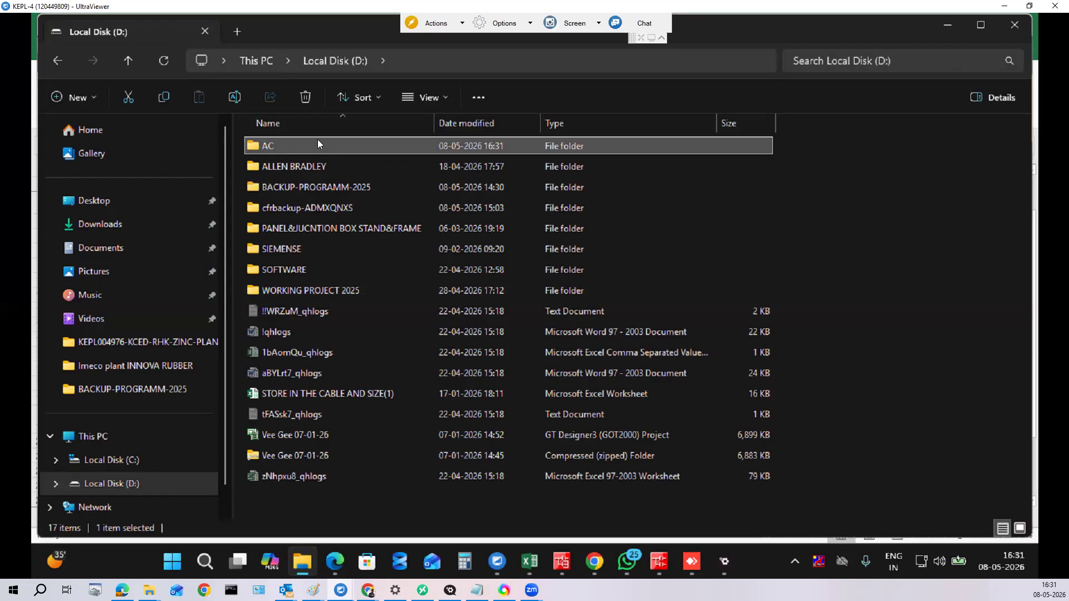
pyautogui.rightClick(355, 145)
pyautogui.click(349, 148)
pyautogui.press('F2')
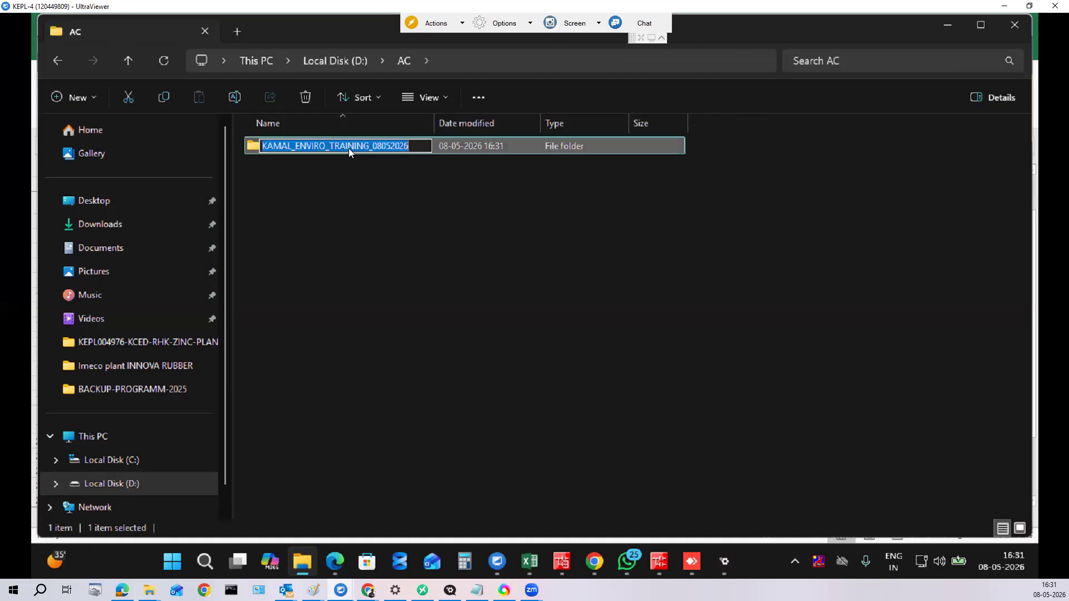
pyautogui.doubleClick(253, 147)
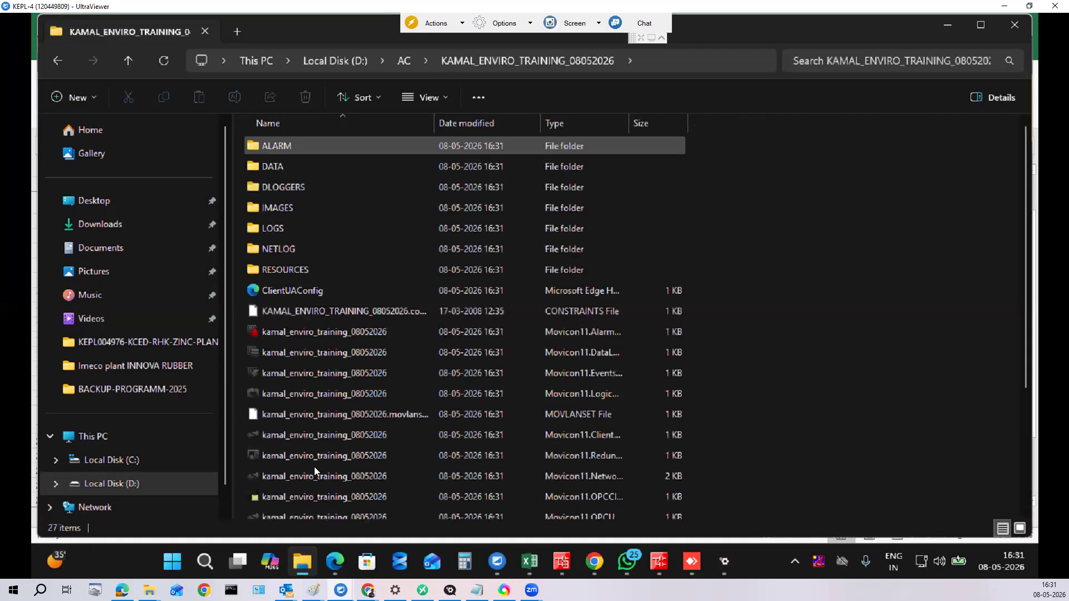
pyautogui.doubleClick(598, 477)
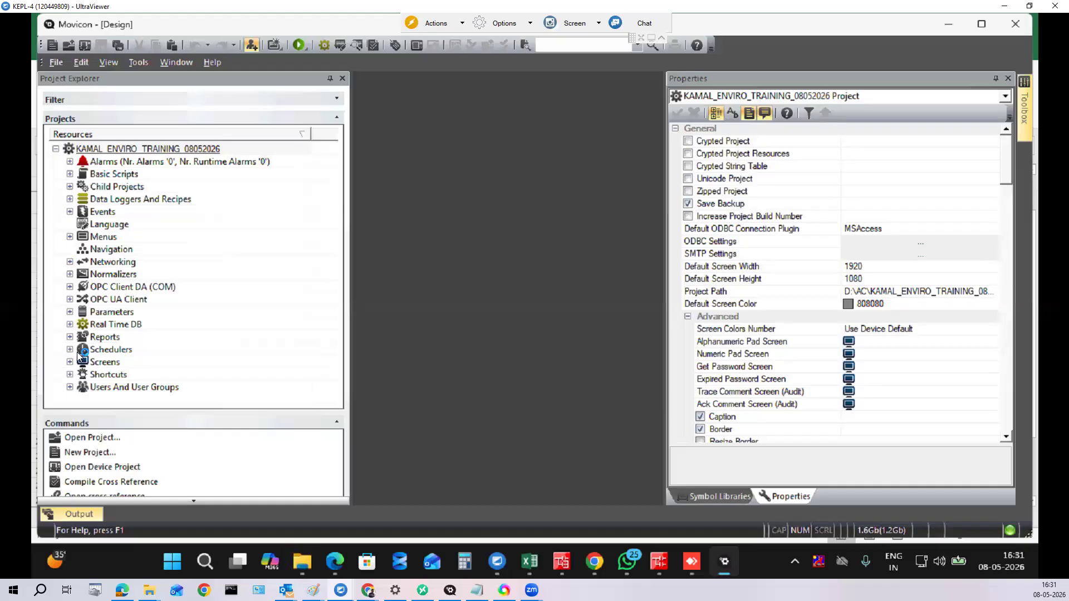
# Step: Add a 1920 × 1080 screen named Welcome from the Screens folder's context menu
pyautogui.click(92, 363)
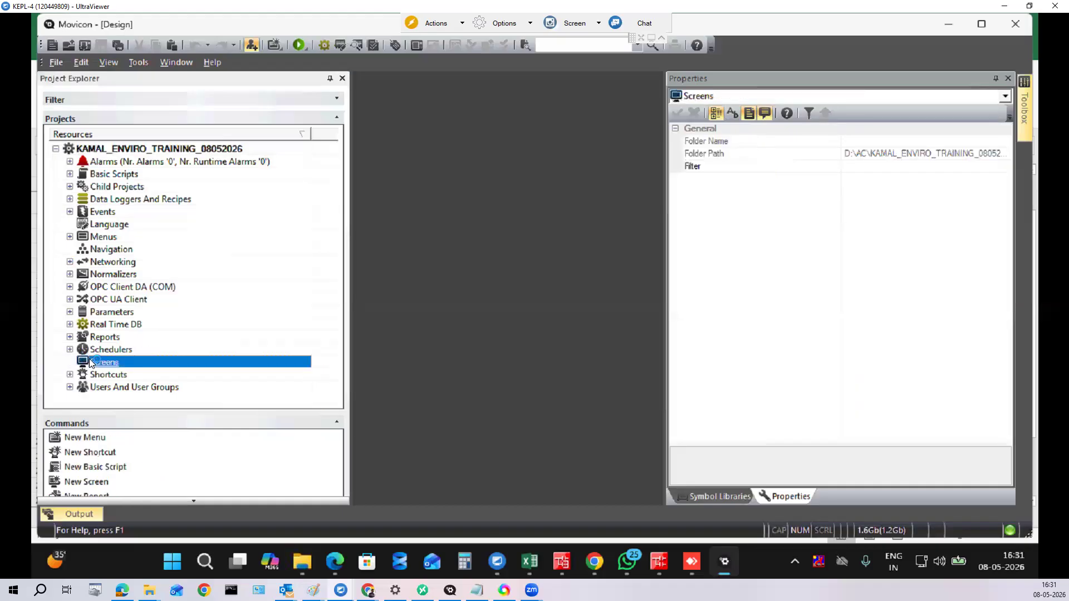
pyautogui.rightClick(90, 363)
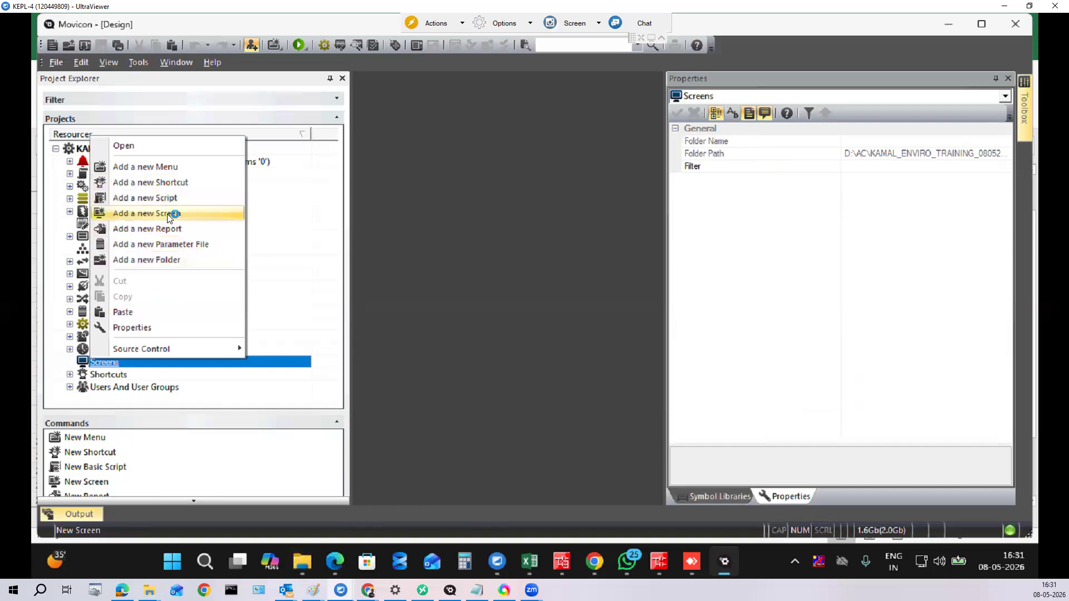
pyautogui.click(170, 217)
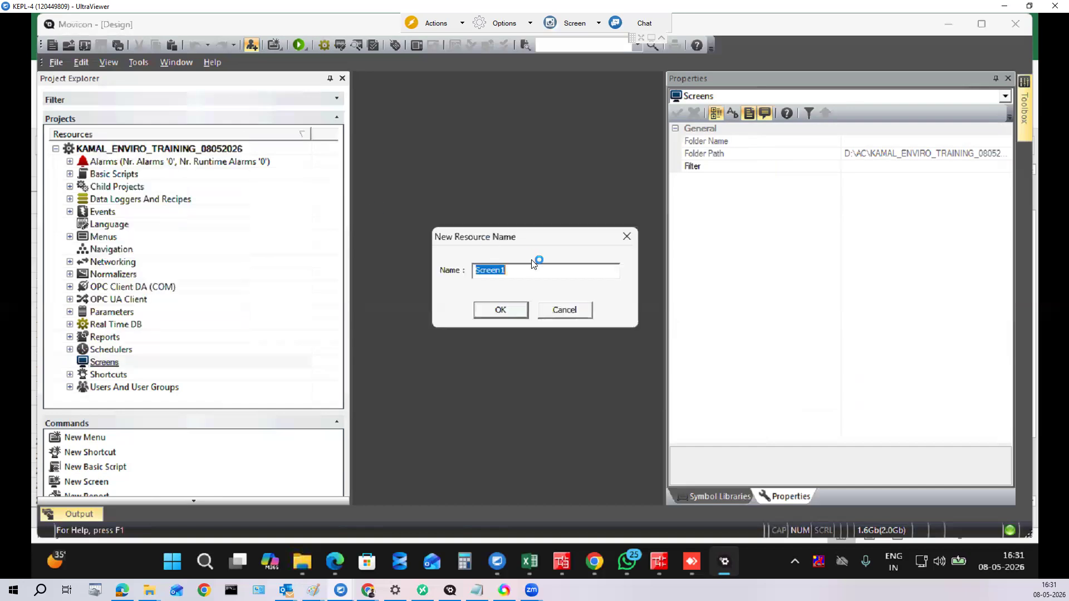
pyautogui.write('Welcome')
pyautogui.click(513, 311)
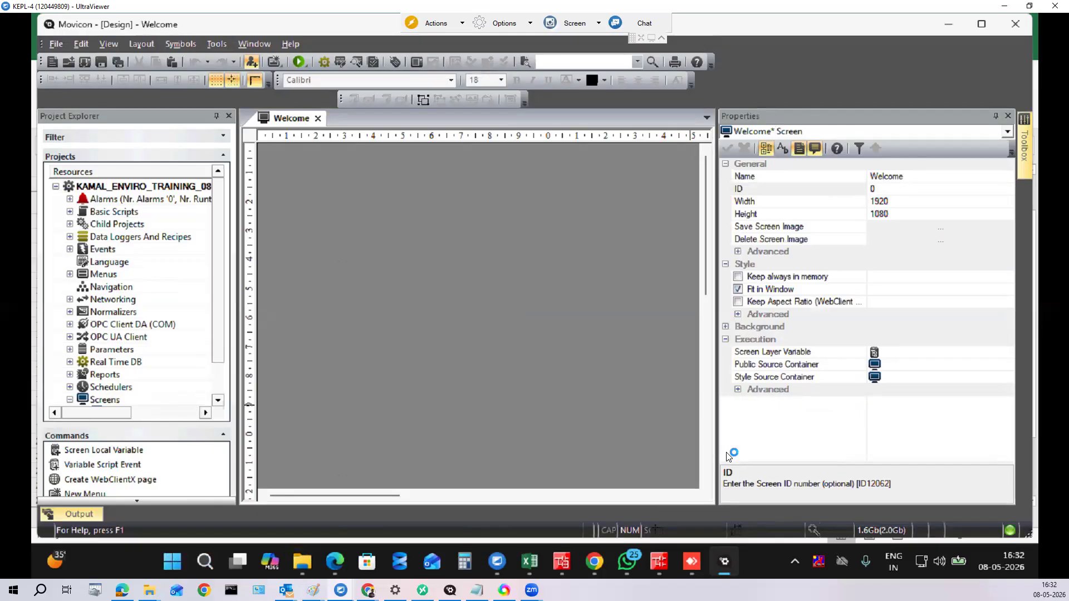
# Step: Zoom the Welcome screen editor to 50% through the Change Zoom dialog
pyautogui.doubleClick(814, 530)
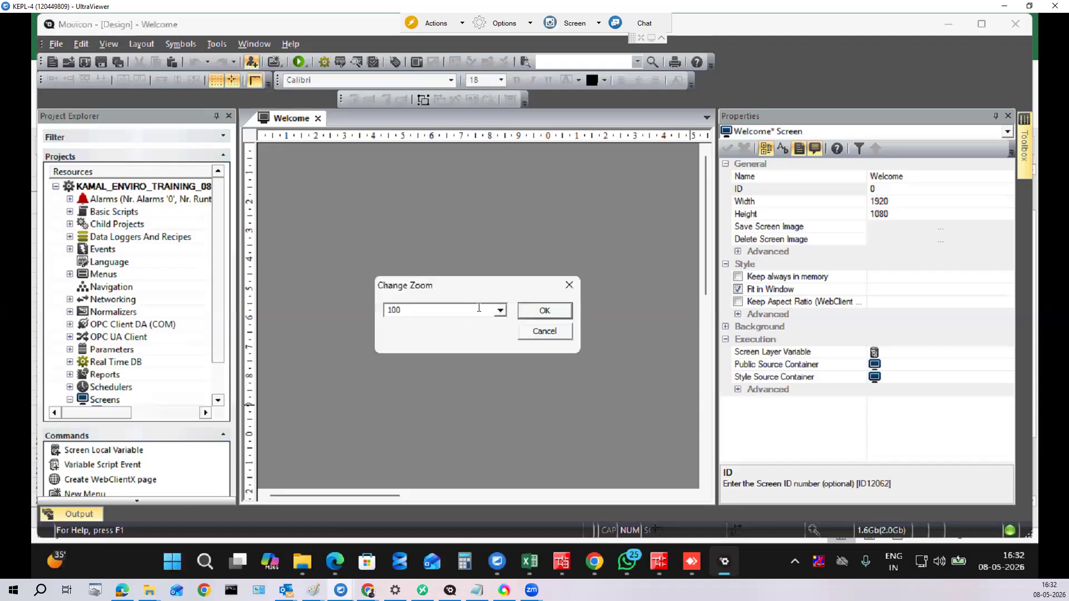
pyautogui.click(500, 311)
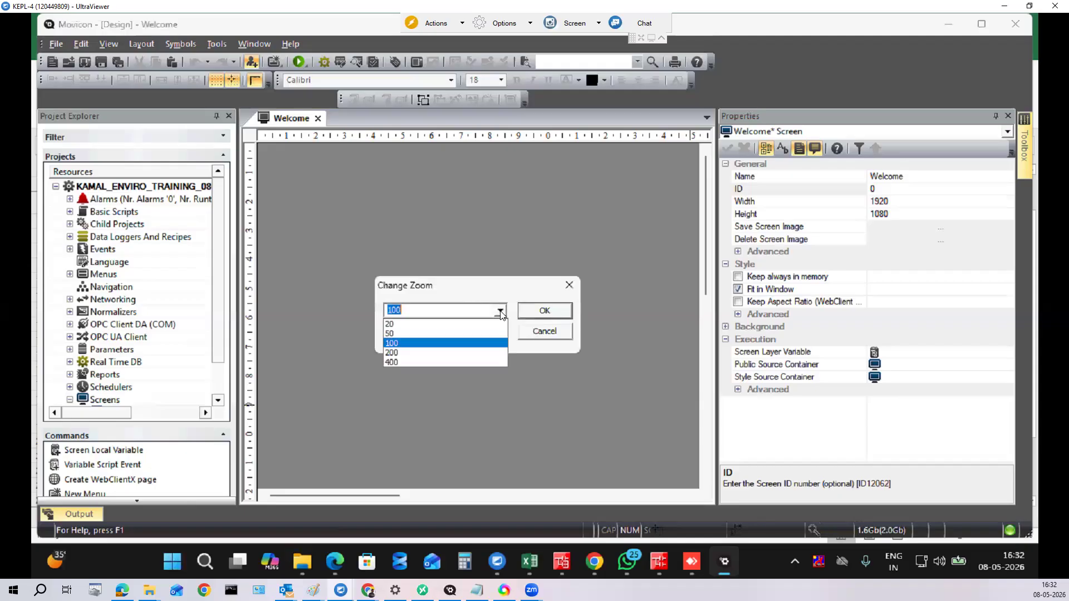
pyautogui.click(443, 332)
pyautogui.click(539, 310)
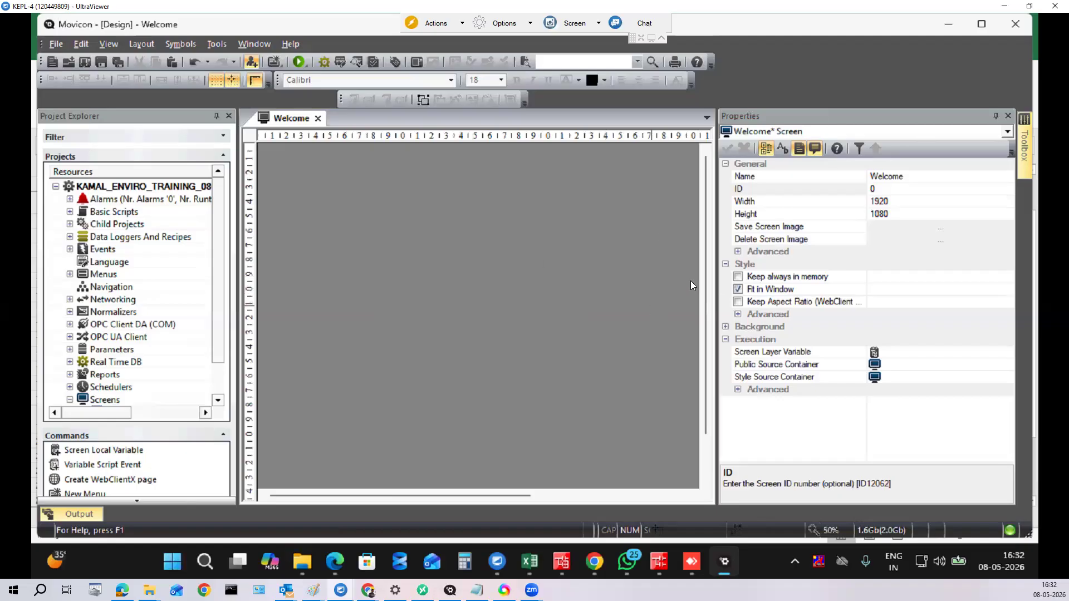
# Step: Narrow the Properties pane to widen the Welcome screen canvas, and show the Toolbox
pyautogui.moveTo(718, 288); pyautogui.dragTo(861, 262)
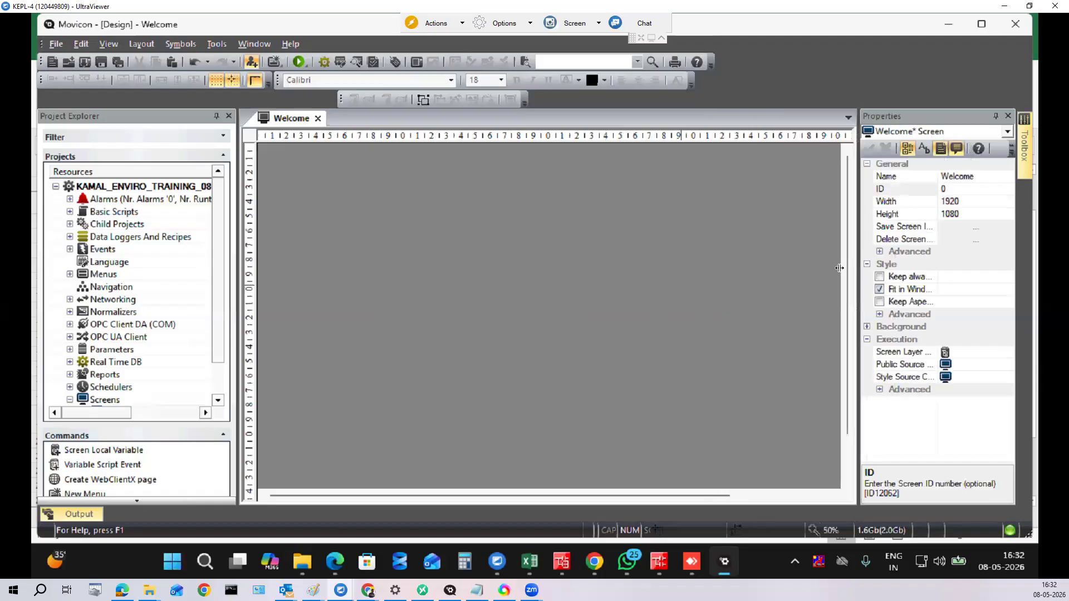
pyautogui.scroll(-2, 835, 279)
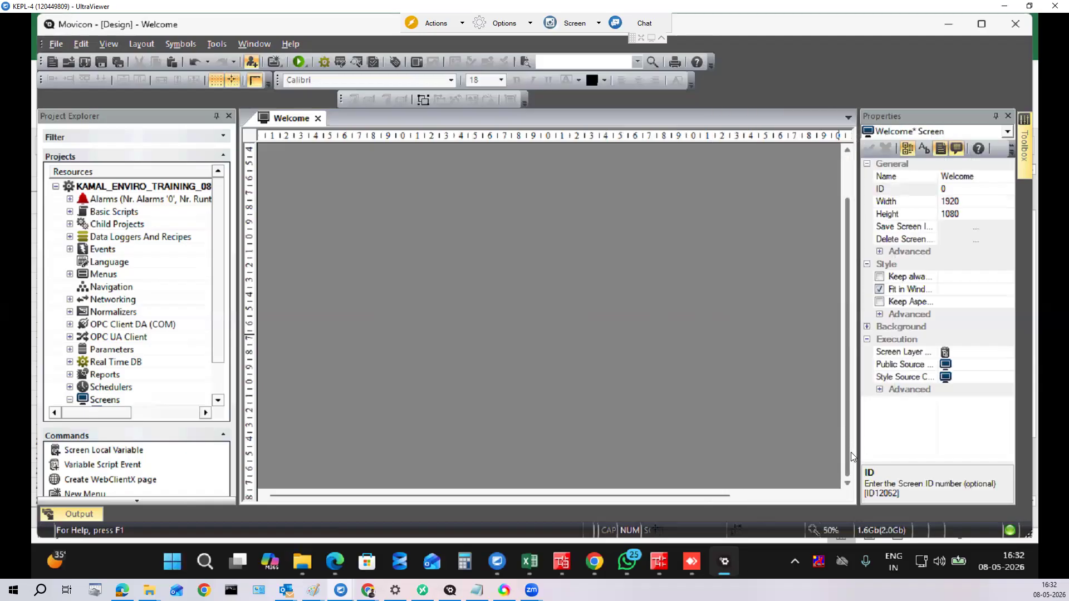
pyautogui.scroll(2, 696, 334)
pyautogui.moveTo(625, 494); pyautogui.dragTo(764, 497)
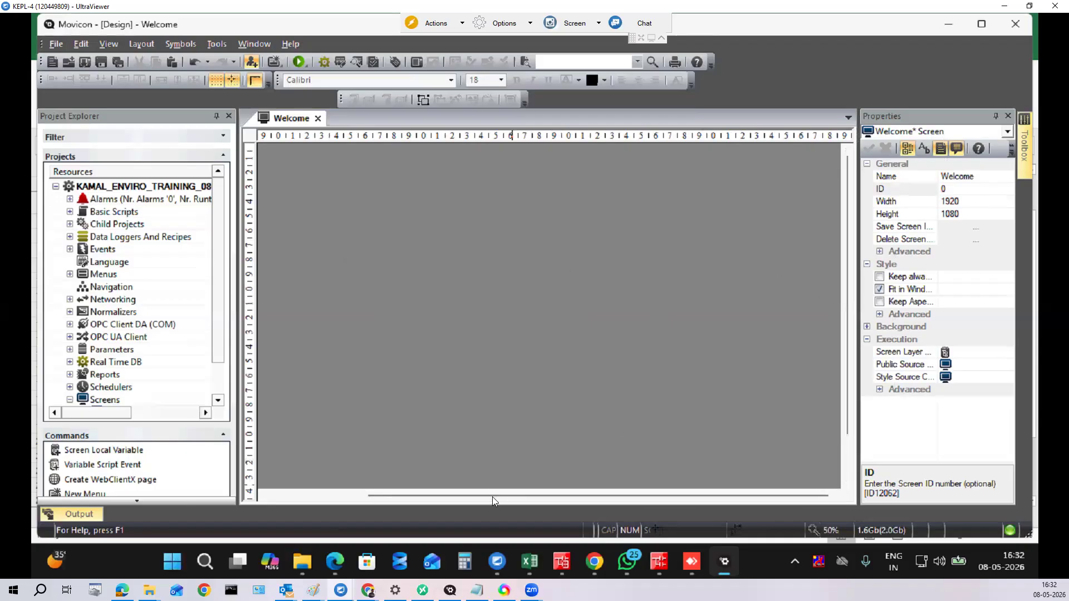
pyautogui.moveTo(492, 497); pyautogui.dragTo(274, 495)
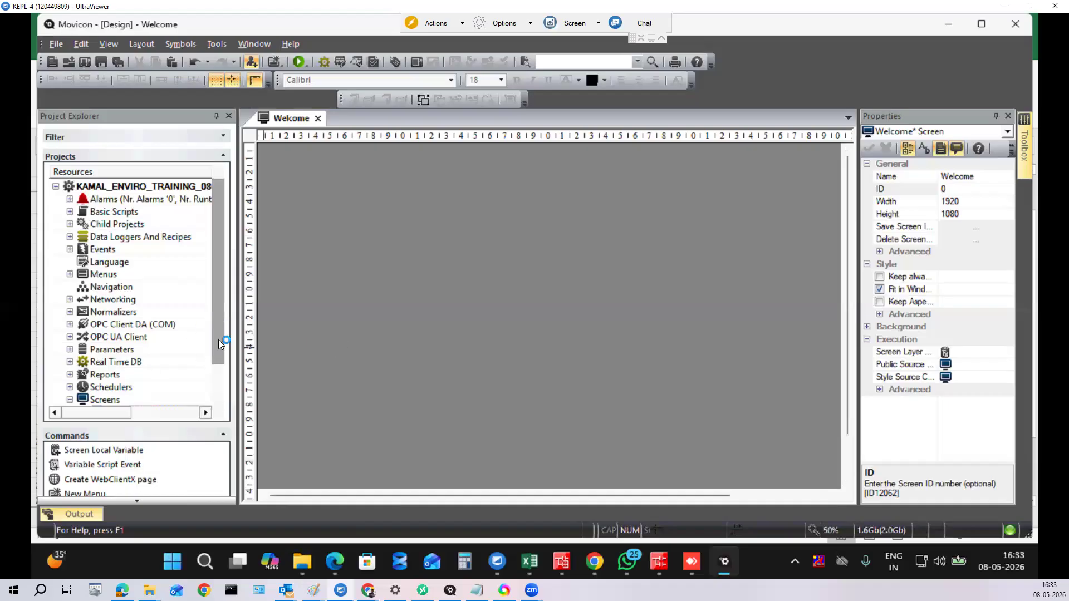
pyautogui.scroll(-1, 218, 339)
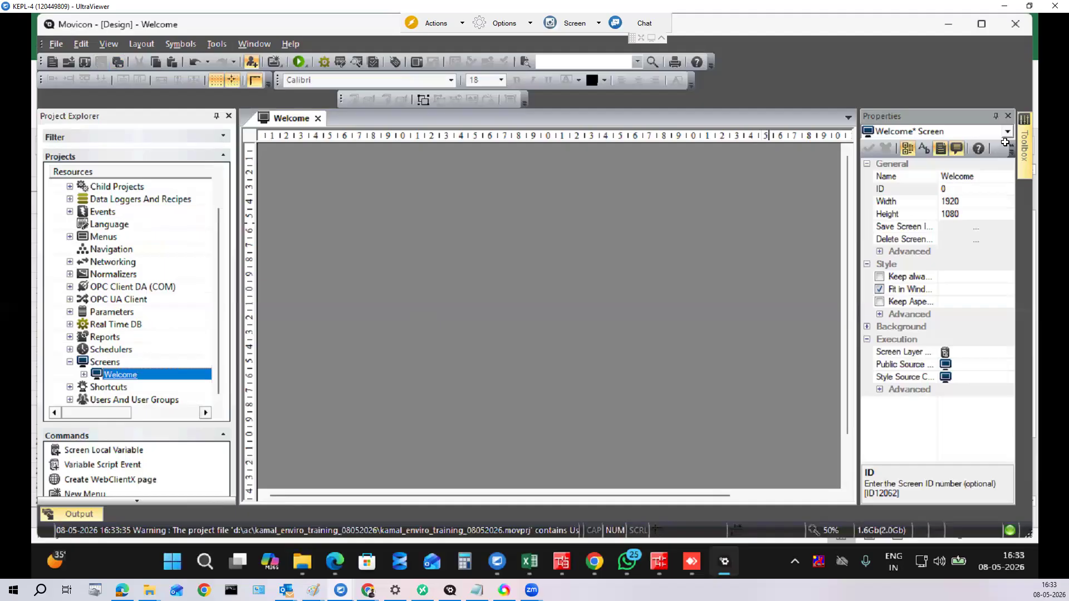
pyautogui.click(1027, 148)
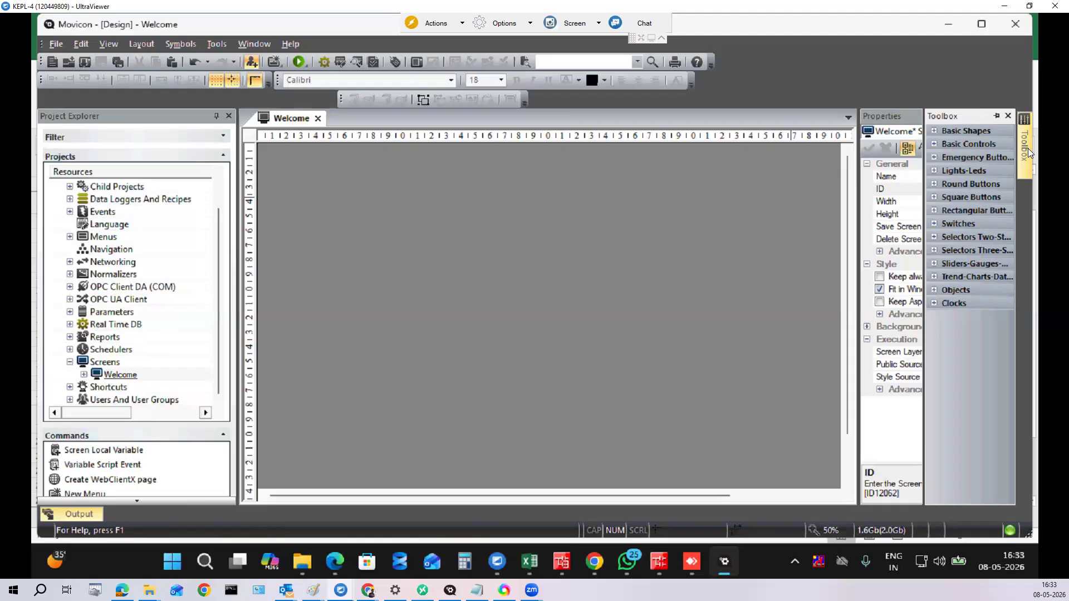
# Step: Draw a 200 × 200 Basic Shapes rectangle and move it to X 0, Y 0
pyautogui.click(934, 132)
pyautogui.click(955, 175)
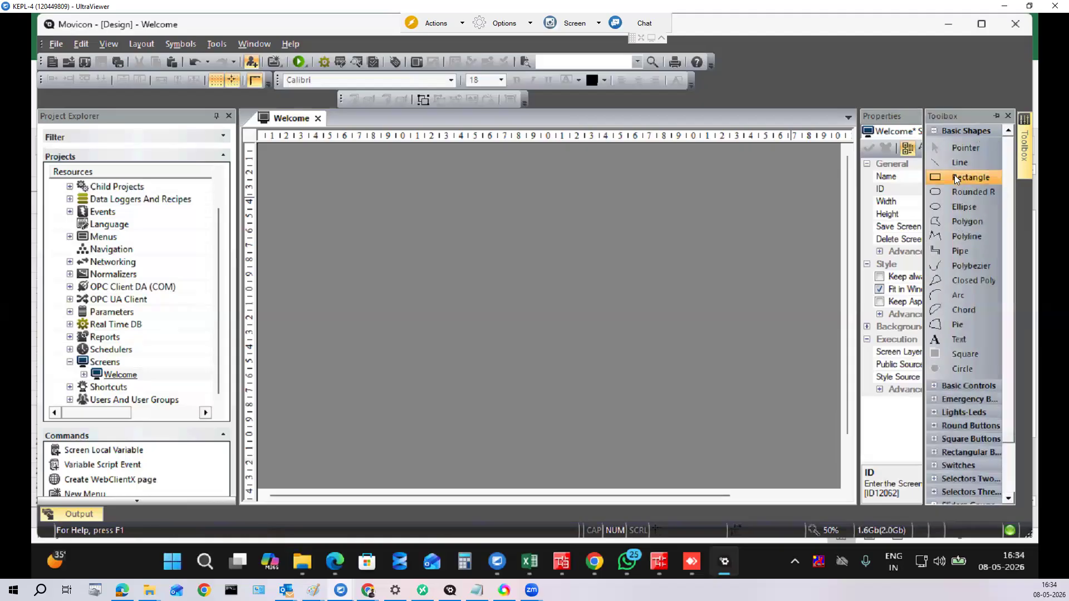
pyautogui.click(273, 156)
pyautogui.moveTo(306, 195); pyautogui.dragTo(284, 173)
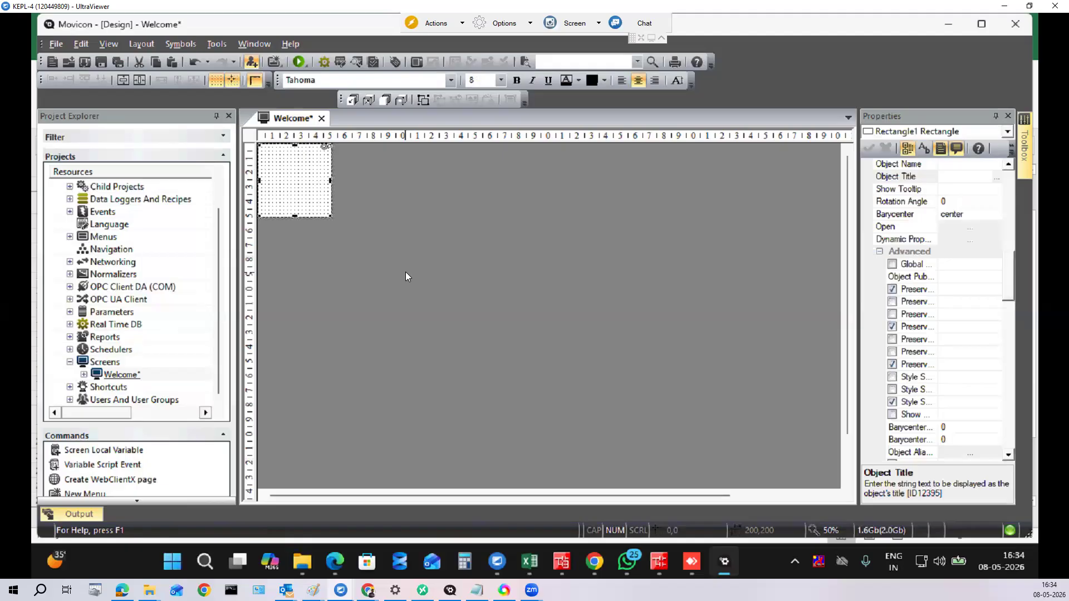
pyautogui.moveTo(1010, 264); pyautogui.dragTo(991, 321)
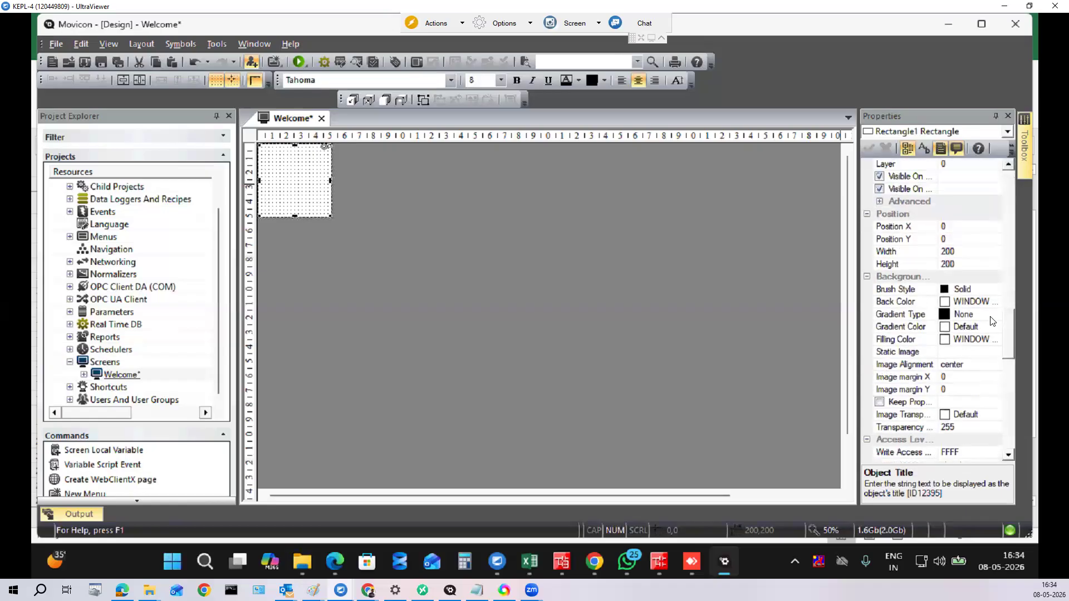
# Step: Resize the rectangle to 1920 wide by 100 high in Properties
pyautogui.click(906, 252)
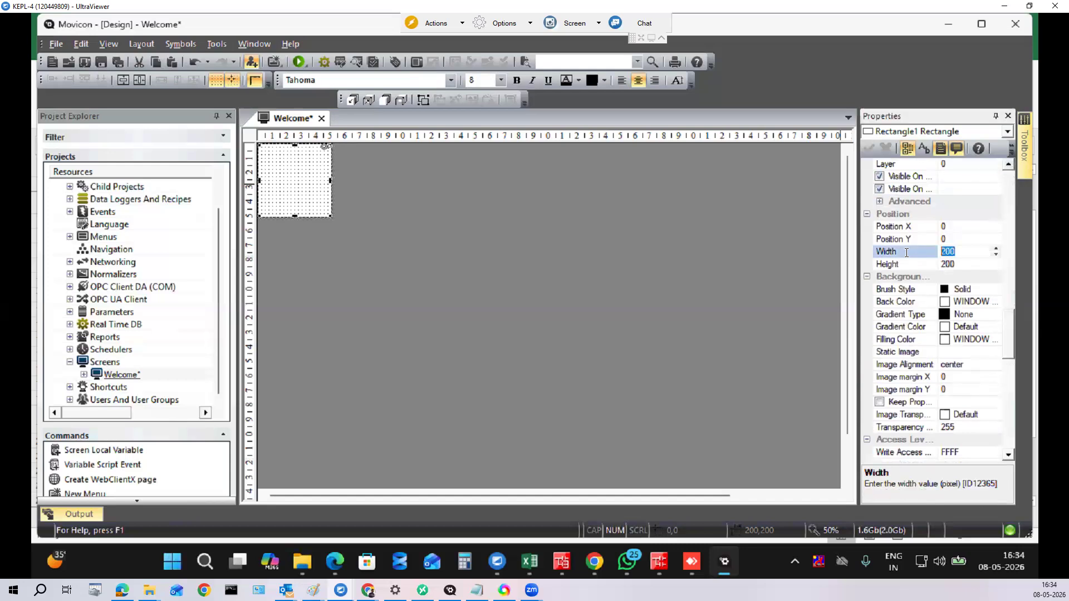
pyautogui.click(909, 265)
pyautogui.write('100')
pyautogui.press('Up')
pyautogui.write('1920')
pyautogui.click(918, 264)
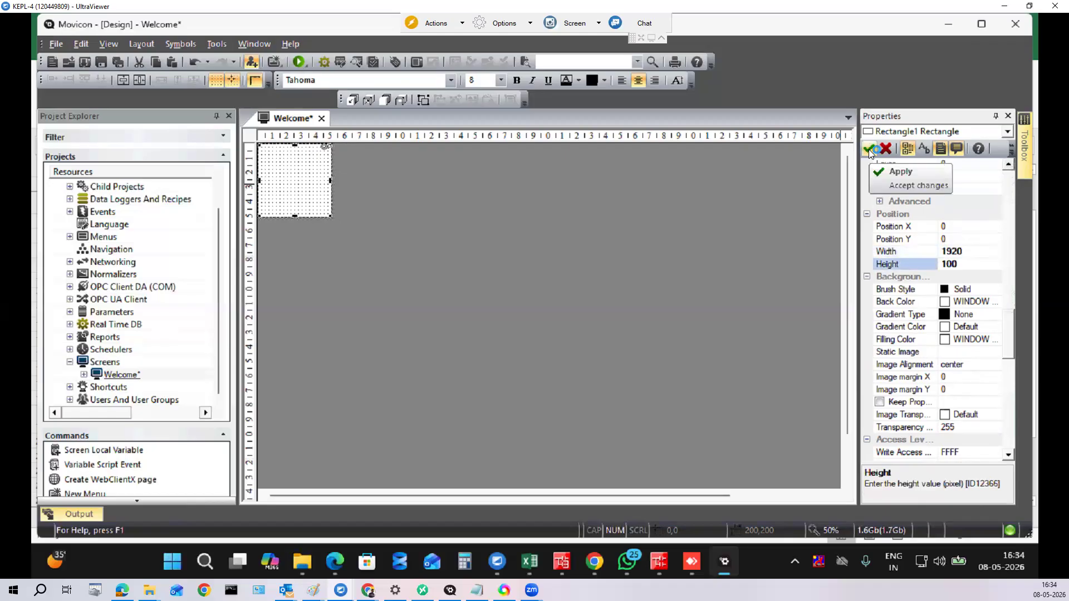
pyautogui.click(869, 149)
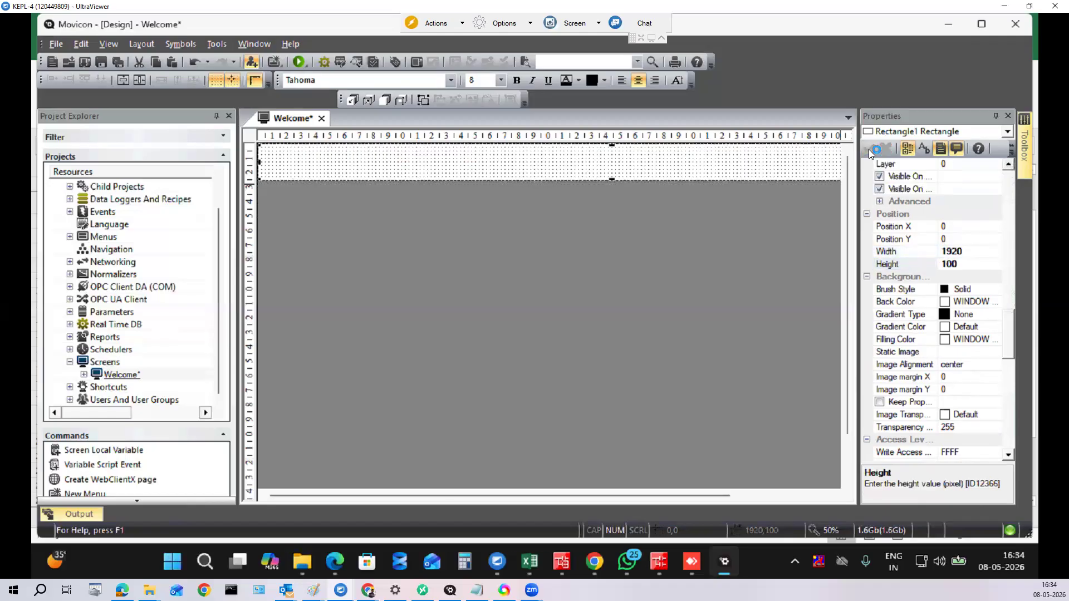
# Step: Fill the bar with palette blue, hide the canvas grid, and duplicate the bar
pyautogui.click(998, 303)
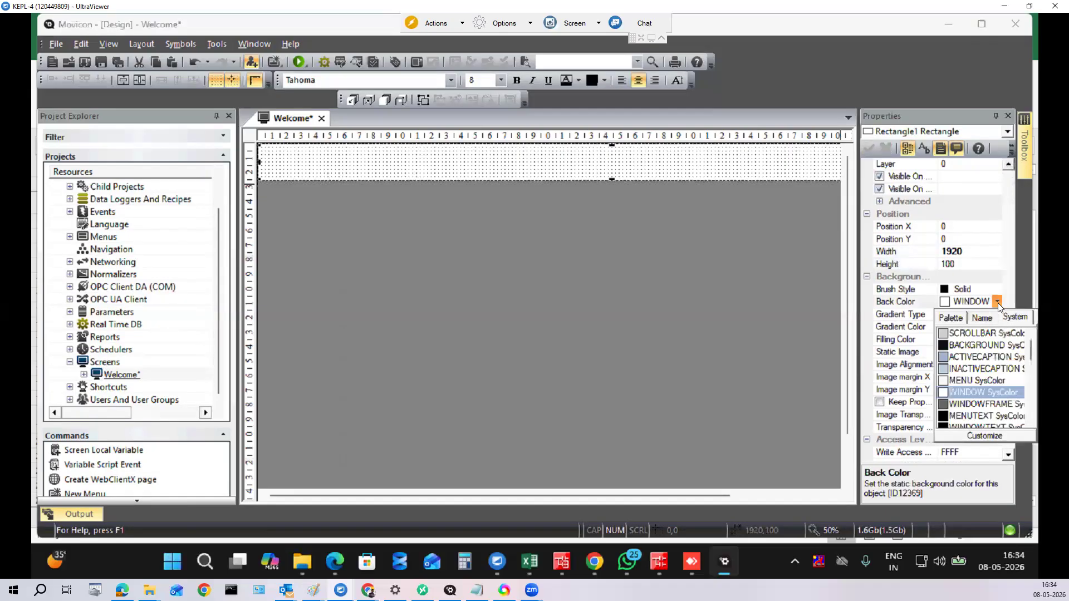
pyautogui.click(955, 319)
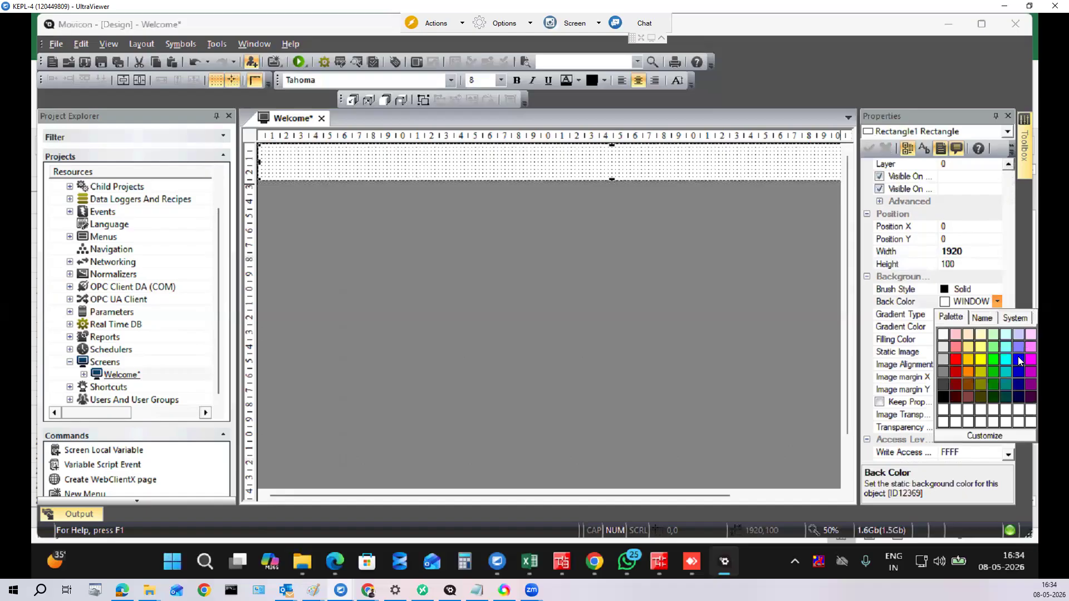
pyautogui.click(1018, 358)
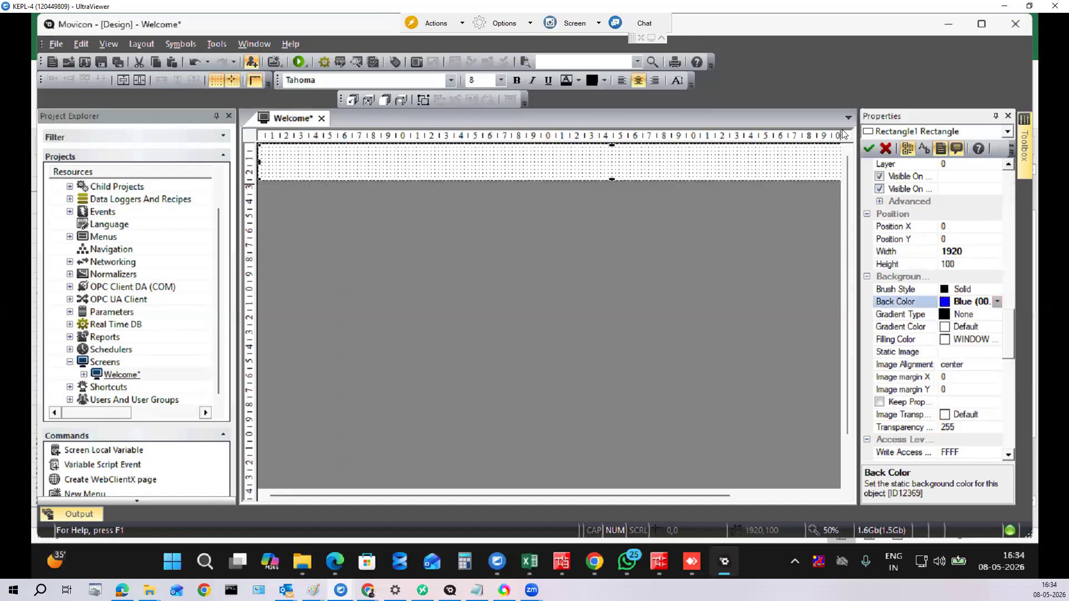
pyautogui.click(869, 149)
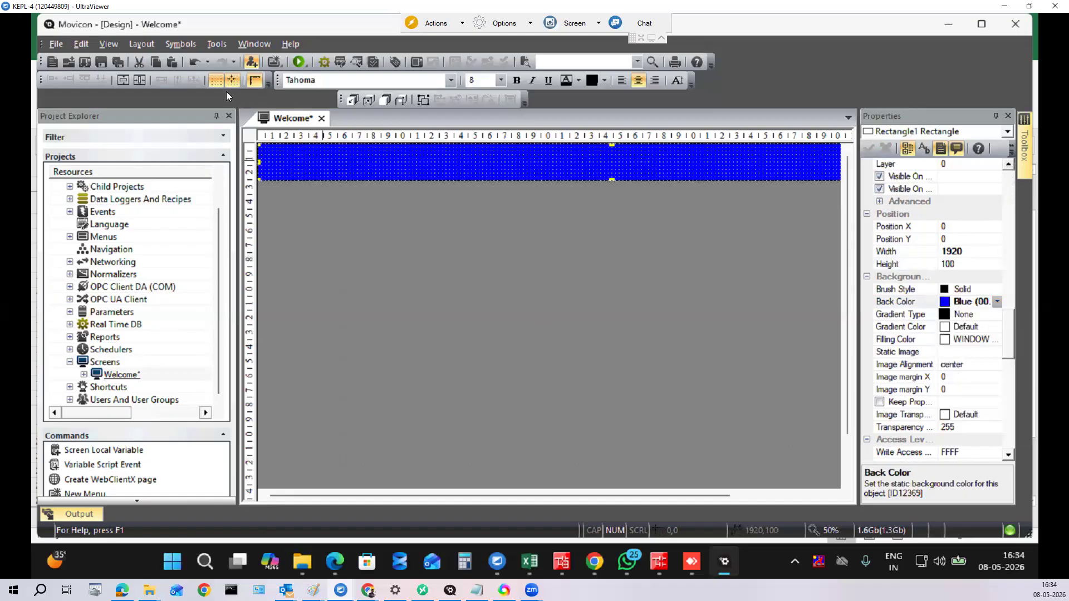
pyautogui.click(216, 81)
pyautogui.click(541, 292)
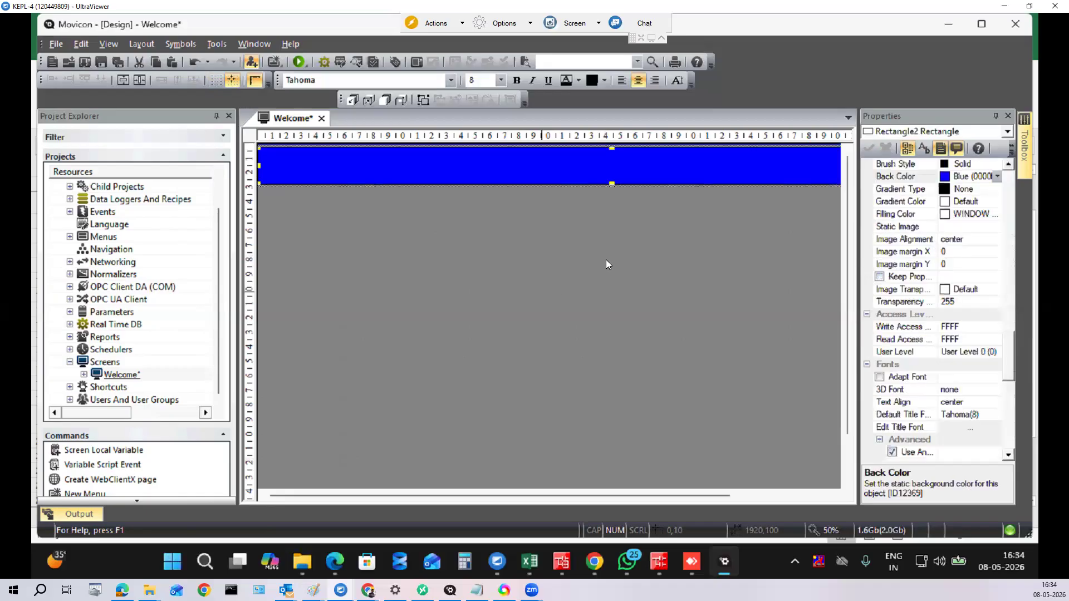
# Step: Dismiss the Evaluation Mode notice and set Rectangle2's Position Y to 980
pyautogui.moveTo(1012, 354); pyautogui.dragTo(1012, 316)
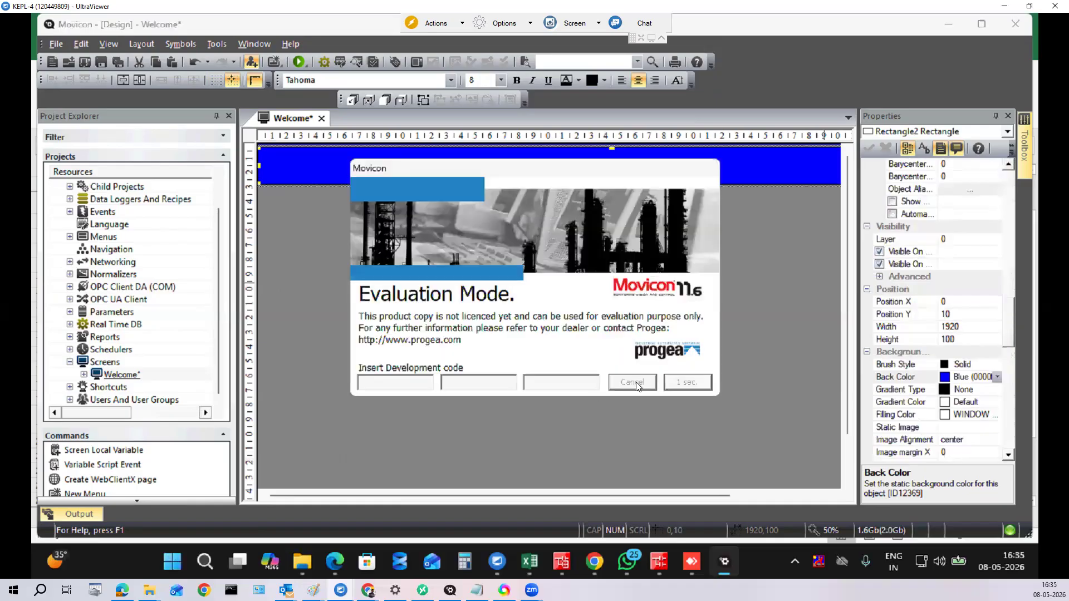
pyautogui.click(631, 382)
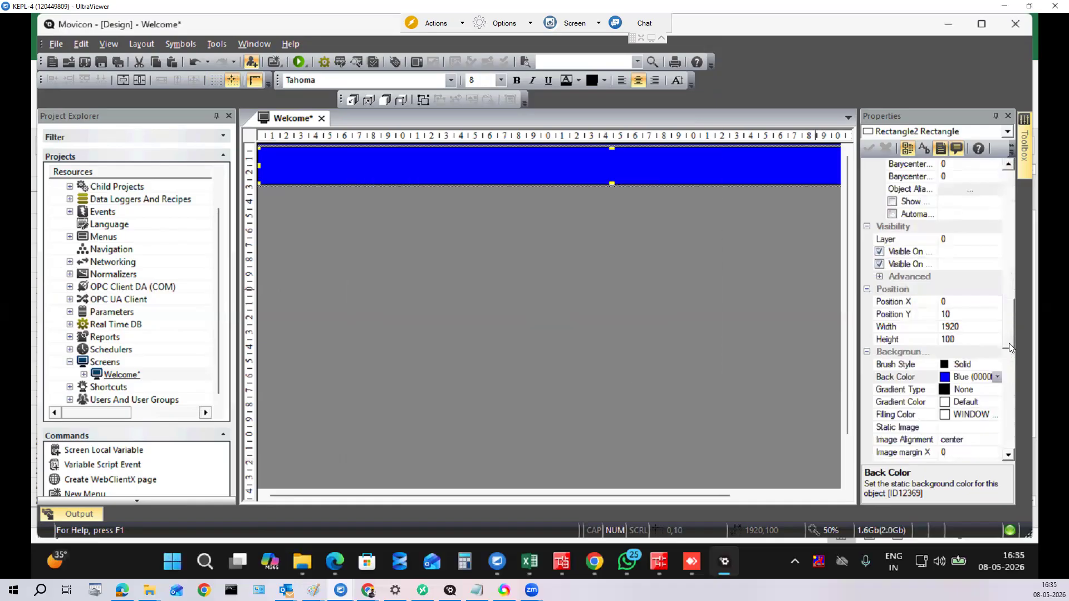
pyautogui.scroll(-2, 1009, 345)
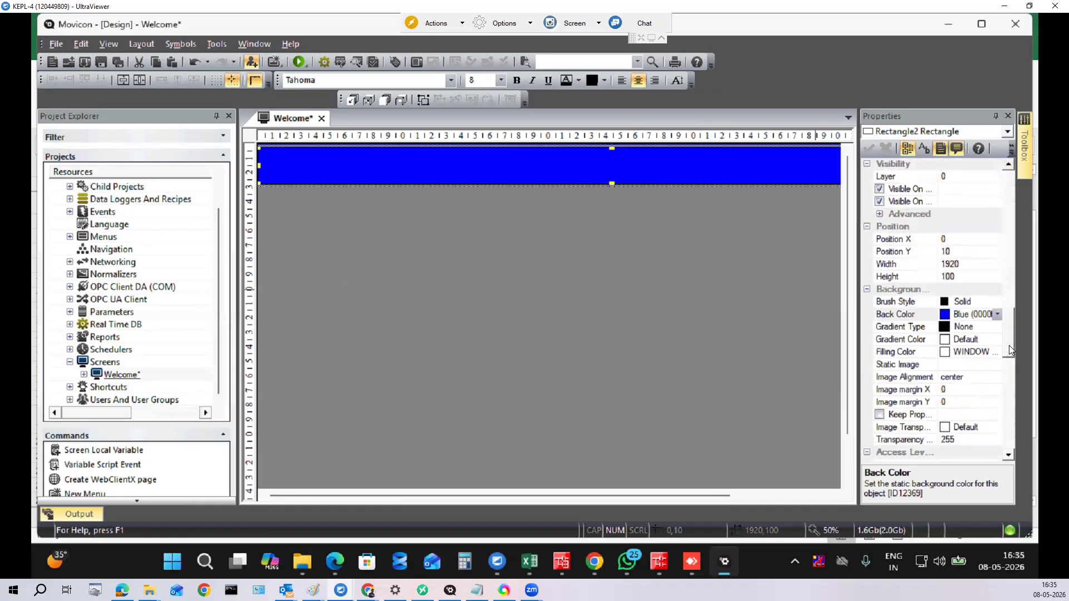
pyautogui.click(958, 252)
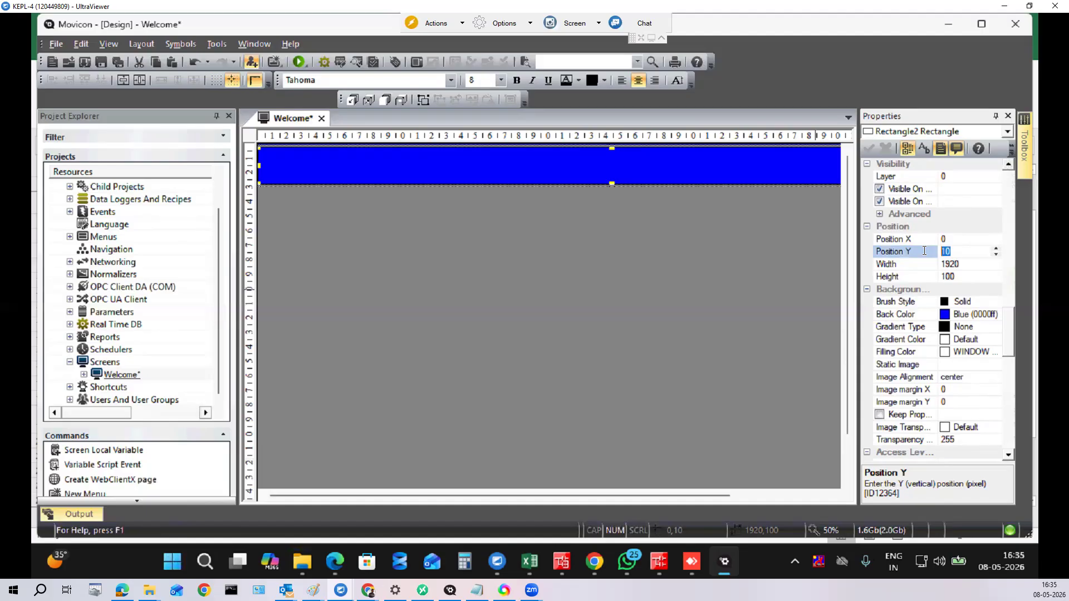
pyautogui.write('980')
pyautogui.click(867, 149)
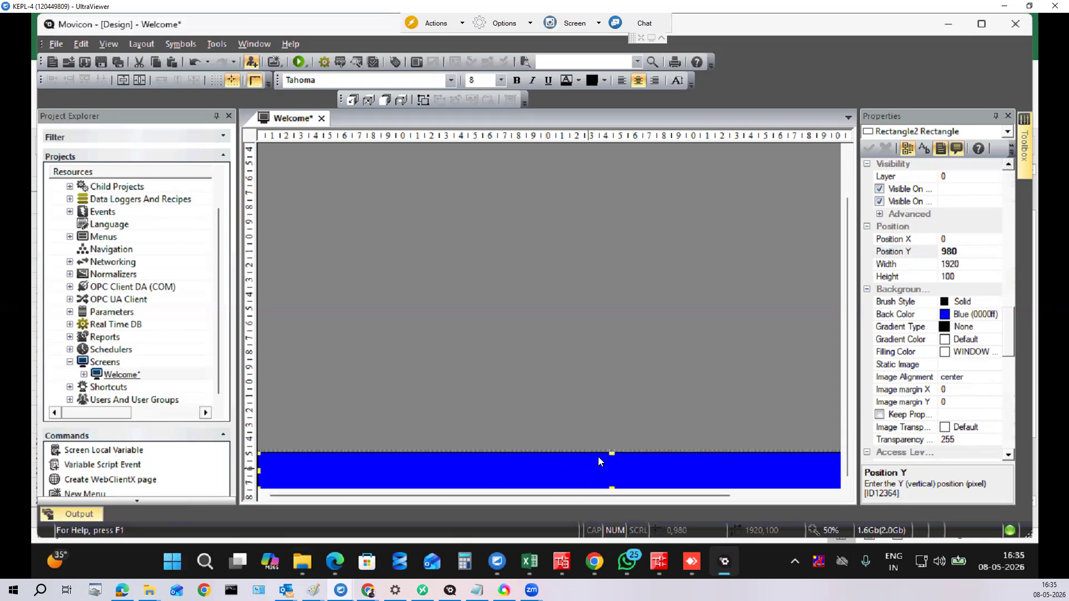
pyautogui.click(939, 277)
pyautogui.click(920, 279)
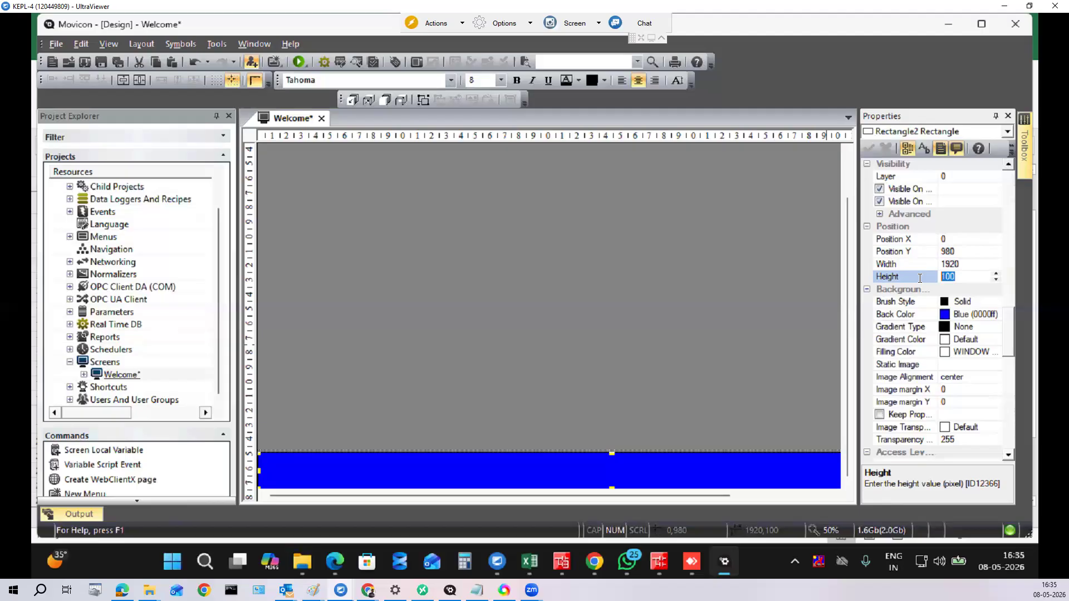
# Step: Set the bottom bar's height to 50 and nudge it downward
pyautogui.write('50')
pyautogui.click(868, 147)
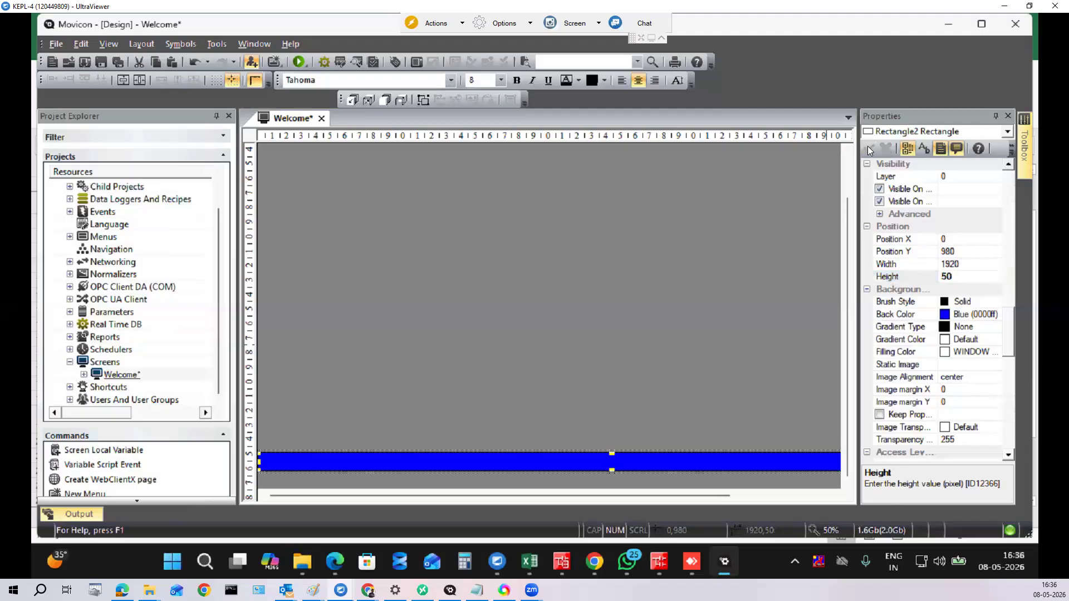
pyautogui.press('Down')
pyautogui.press('Down')
pyautogui.press('Down')
pyautogui.press('Down')
pyautogui.press('Down')
pyautogui.press('Down')
pyautogui.press('Down')
pyautogui.press('Down')
pyautogui.press('Down')
pyautogui.press('Down')
pyautogui.press('Down')
pyautogui.press('Down')
pyautogui.press('Down')
pyautogui.press('Down')
pyautogui.press('Down')
pyautogui.press('Down')
pyautogui.press('Down')
pyautogui.press('Down')
pyautogui.press('Down')
pyautogui.press('Down')
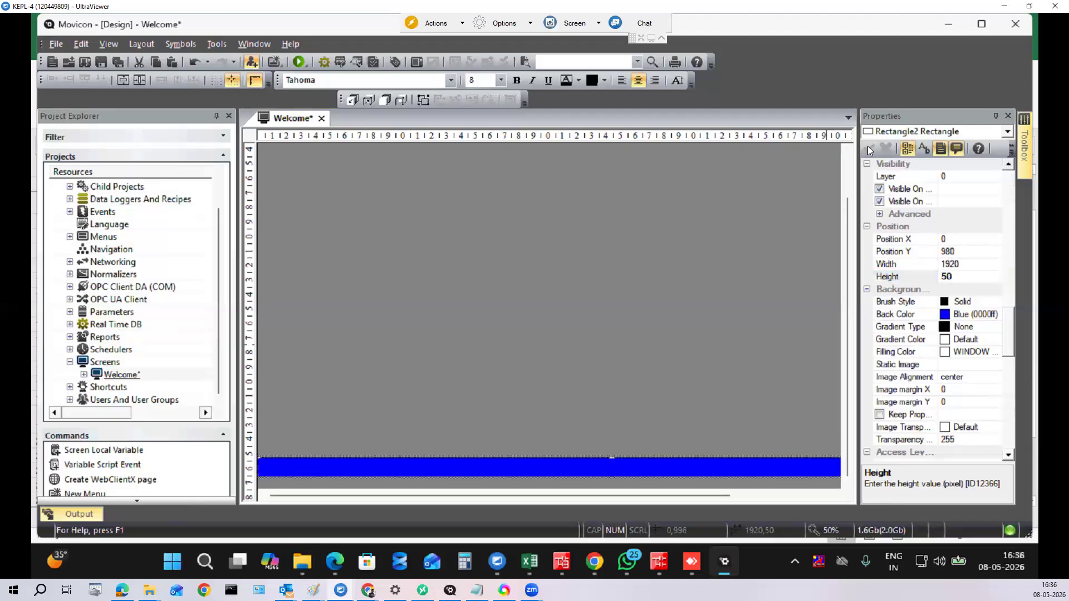
pyautogui.press('Down')
pyautogui.press('Down')
pyautogui.press('Down')
pyautogui.press('Down')
pyautogui.press('Down')
pyautogui.press('Down')
pyautogui.press('Down')
pyautogui.press('Down')
pyautogui.press('Down')
pyautogui.press('Down')
pyautogui.press('Down')
pyautogui.press('Down')
pyautogui.press('Down')
pyautogui.press('Down')
pyautogui.press('Down')
pyautogui.press('Down')
pyautogui.press('Down')
pyautogui.press('Down')
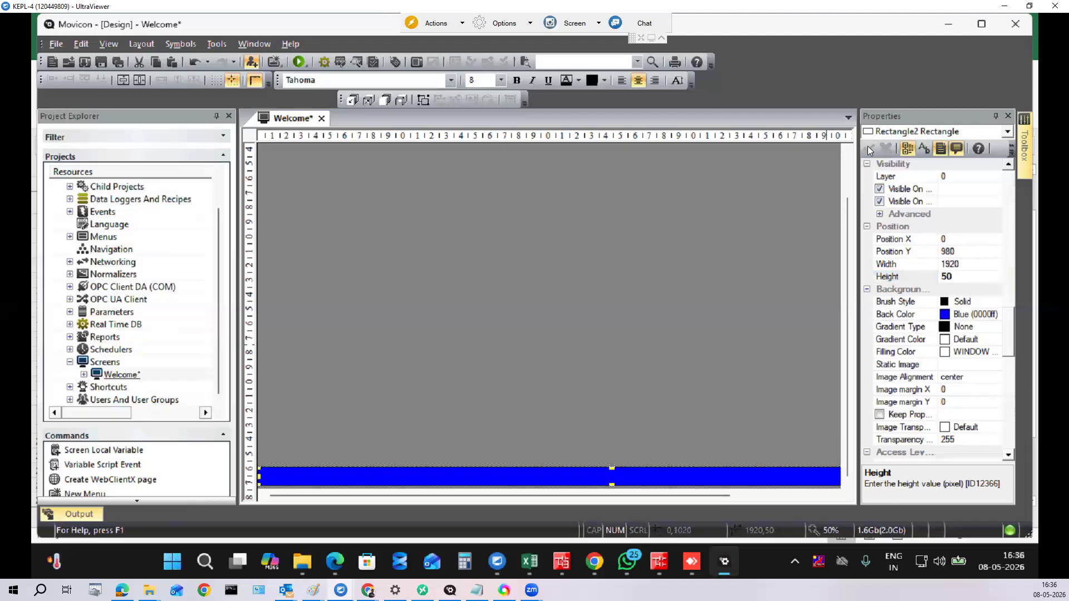
pyautogui.press('Down')
pyautogui.press('Down')
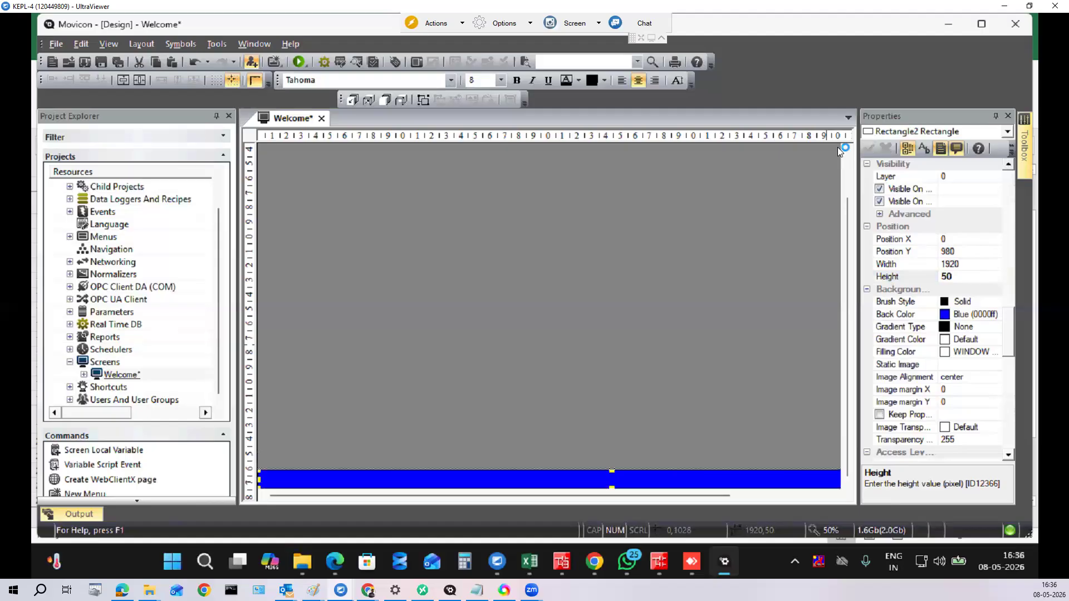
# Step: Set the bottom bar's Position Y to 1030 and apply it
pyautogui.click(663, 321)
pyautogui.click(677, 475)
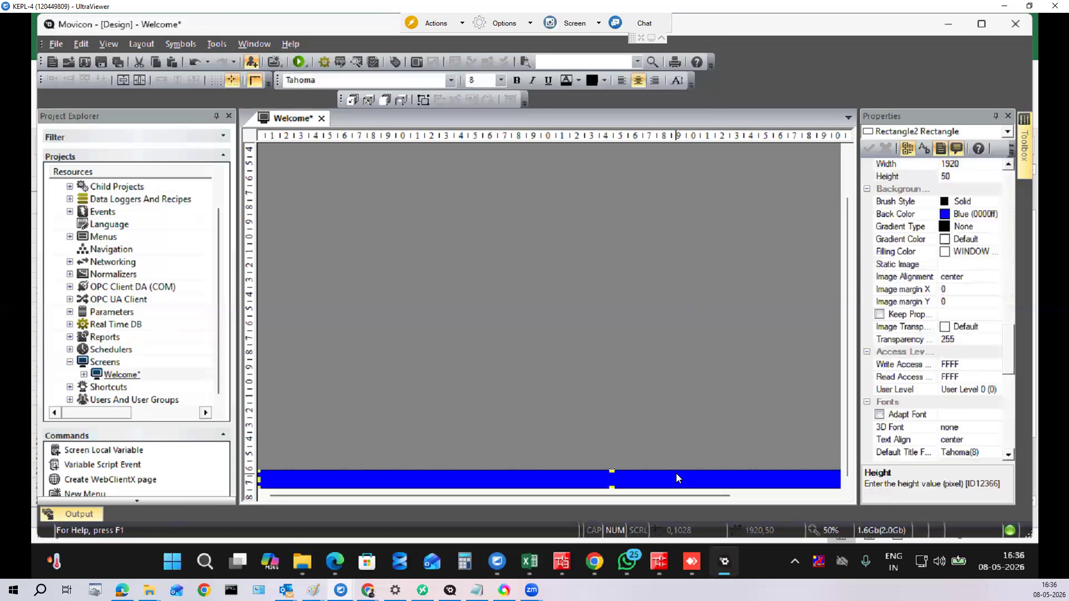
pyautogui.click(1008, 166)
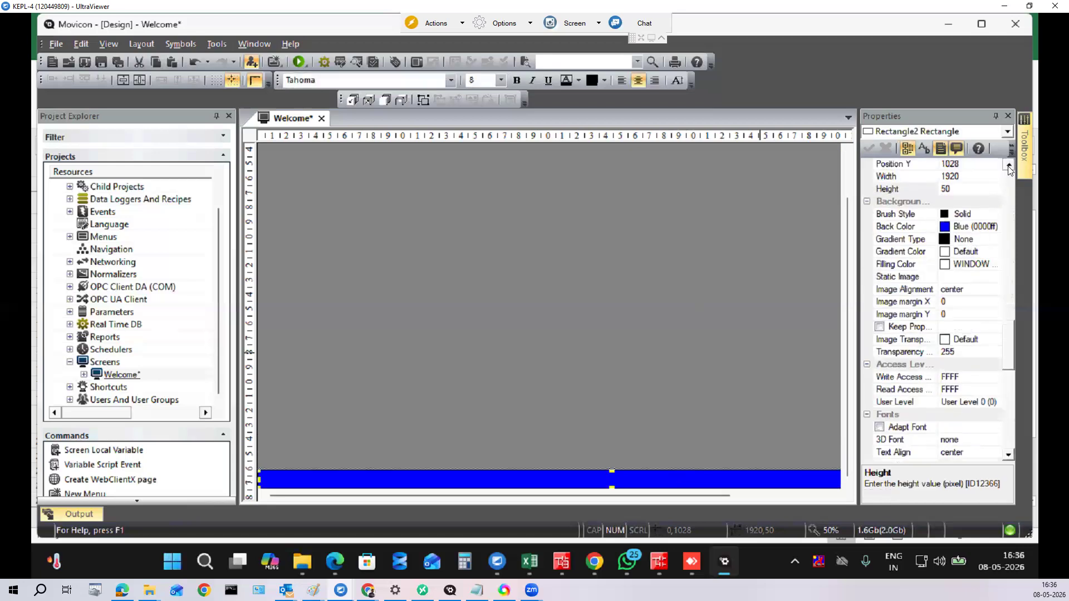
pyautogui.click(1008, 166)
pyautogui.click(964, 189)
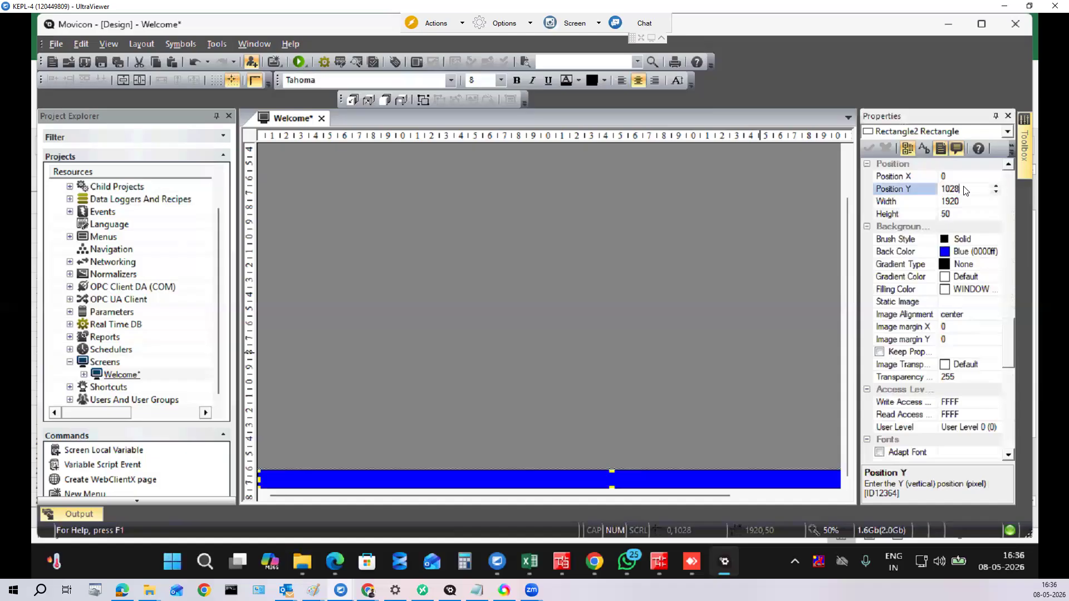
pyautogui.press('BackSpace')
pyautogui.press('BackSpace')
pyautogui.write('30')
pyautogui.click(870, 148)
pyautogui.click(870, 148)
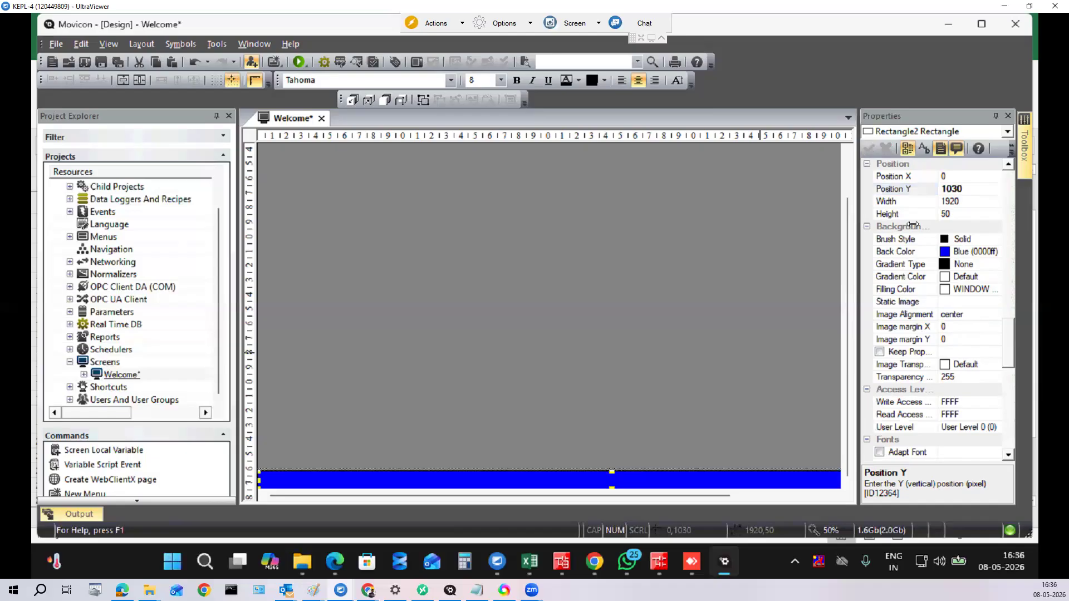
# Step: Zoom the Welcome screen to 20% and save the project
pyautogui.doubleClick(814, 532)
pyautogui.click(571, 310)
pyautogui.click(525, 324)
pyautogui.click(611, 310)
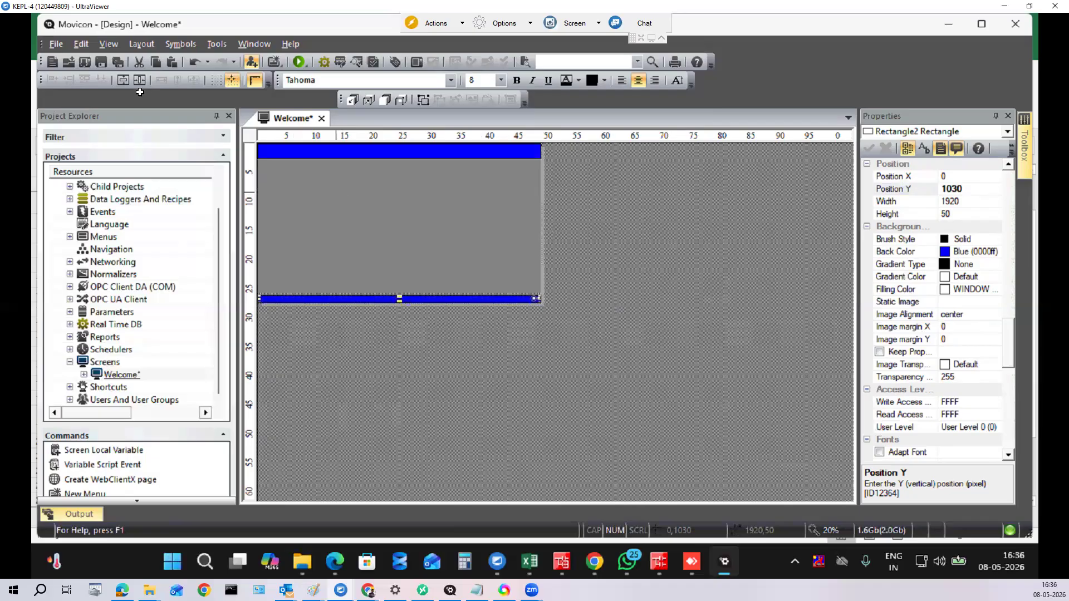
pyautogui.click(118, 61)
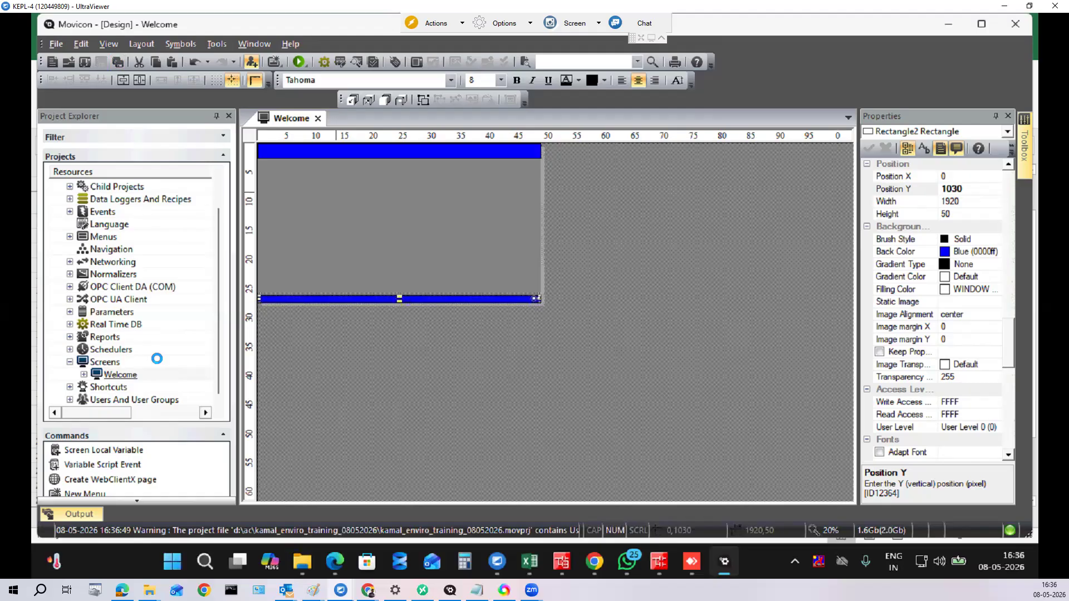
# Step: Add the SysVar Structure Definition under Real Time DB Variables and expand _SysVar_ Members
pyautogui.click(70, 324)
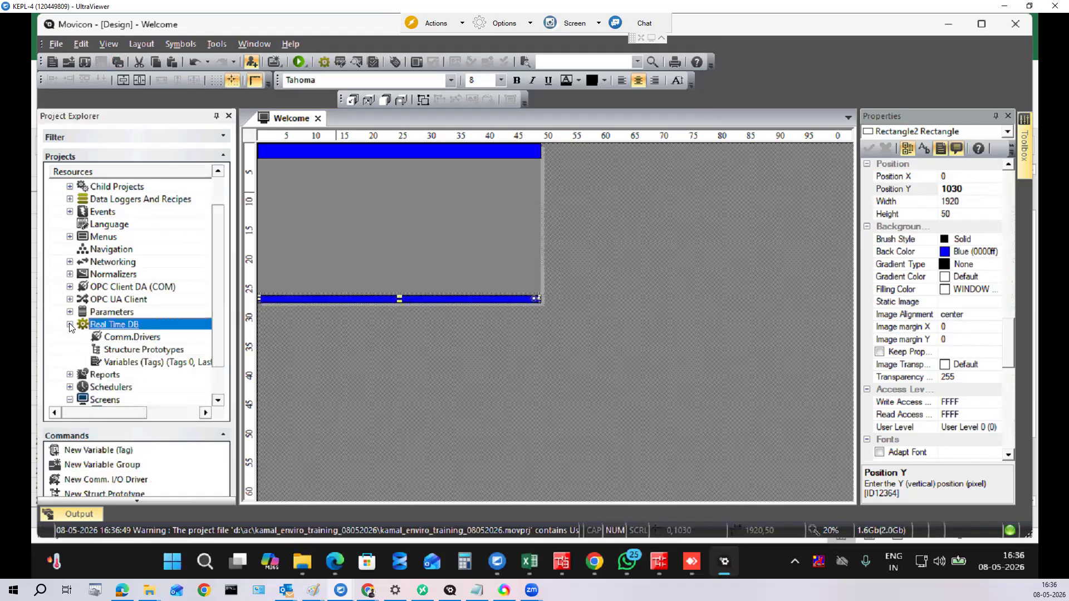
pyautogui.rightClick(121, 363)
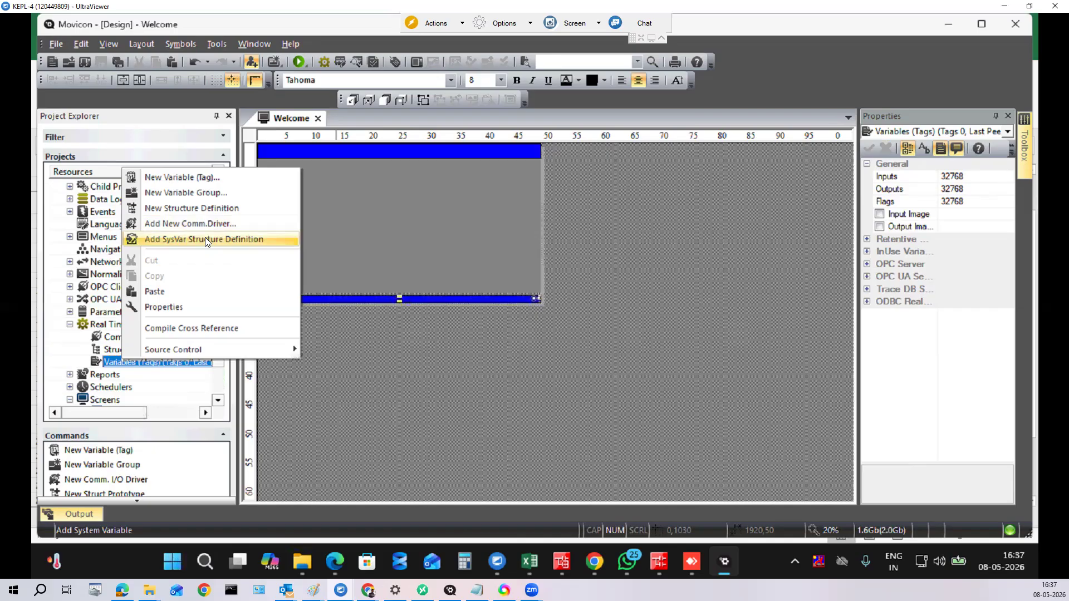
pyautogui.click(205, 239)
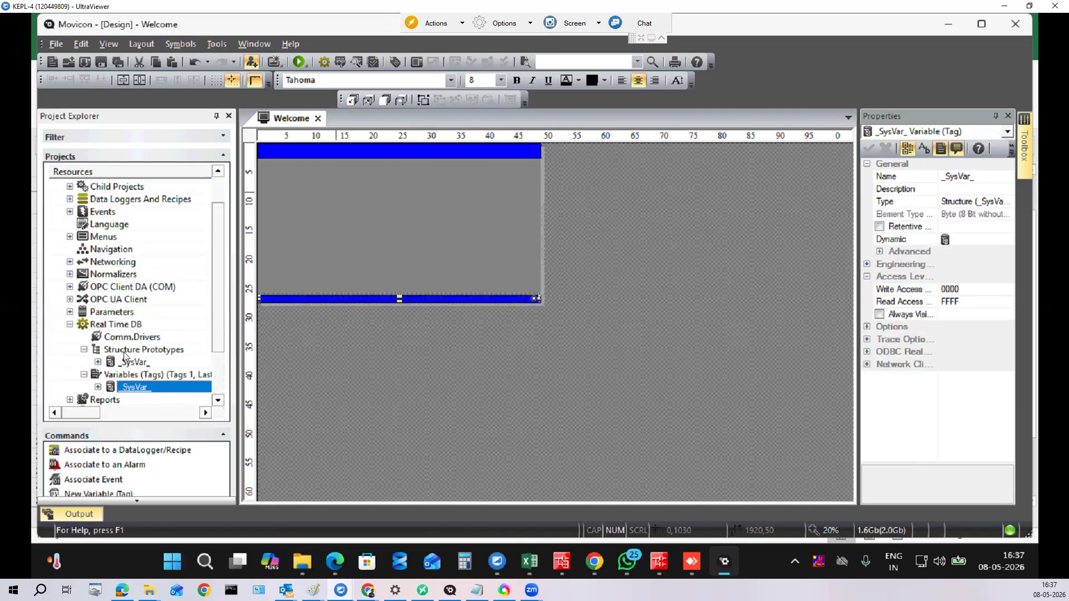
pyautogui.click(134, 362)
pyautogui.moveTo(218, 301); pyautogui.dragTo(220, 383)
pyautogui.click(134, 324)
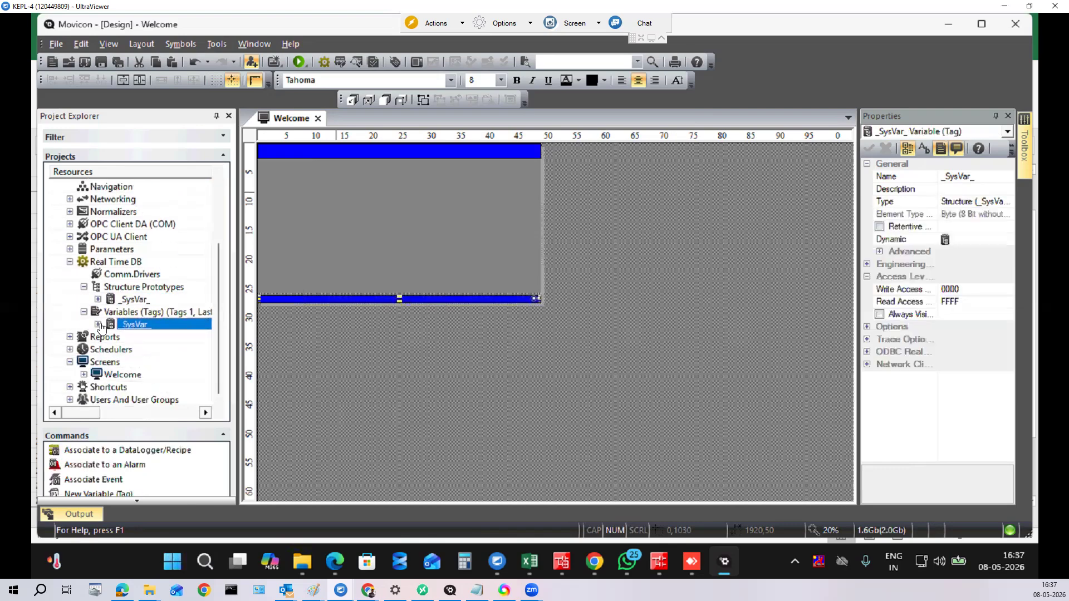
pyautogui.click(98, 324)
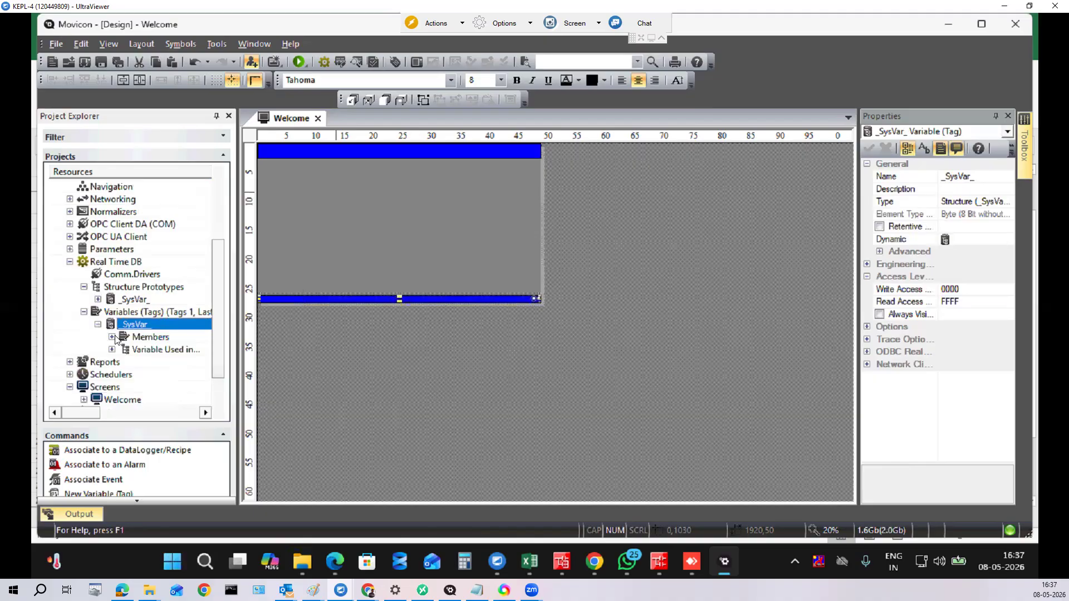
pyautogui.doubleClick(115, 340)
pyautogui.scroll(1, 217, 203)
pyautogui.scroll(-2, 216, 211)
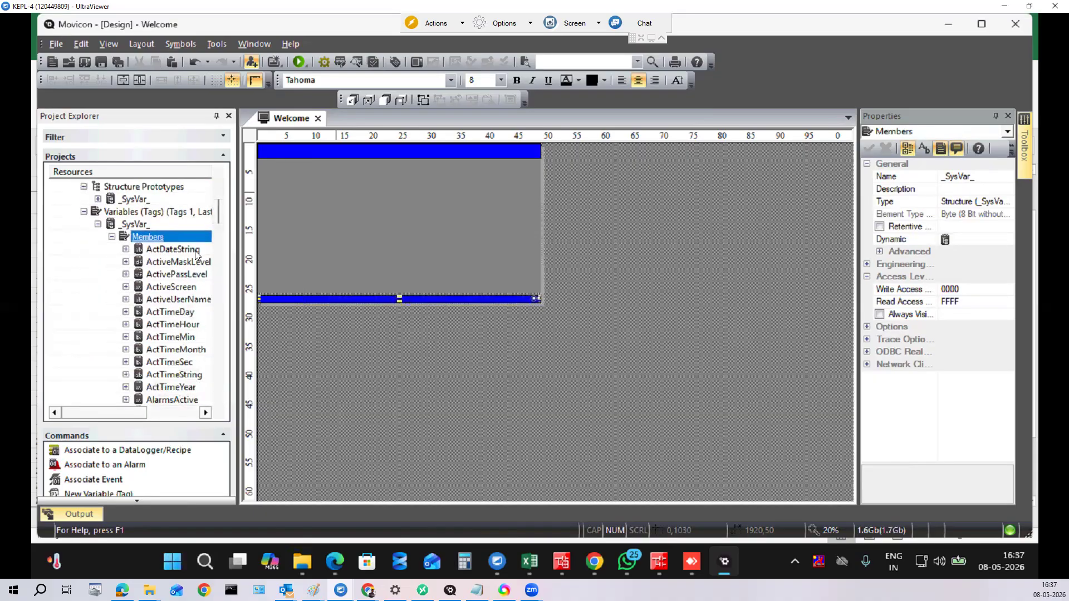
pyautogui.click(545, 368)
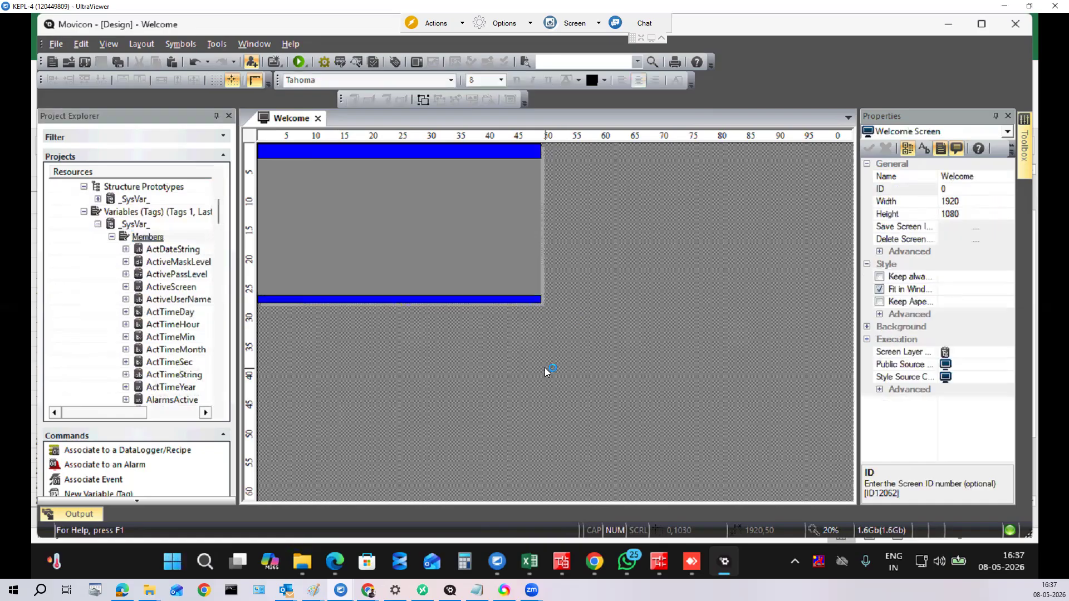
# Step: Set the Welcome screen zoom to 45% and scroll to show the bottom bar
pyautogui.click(543, 331)
pyautogui.doubleClick(823, 527)
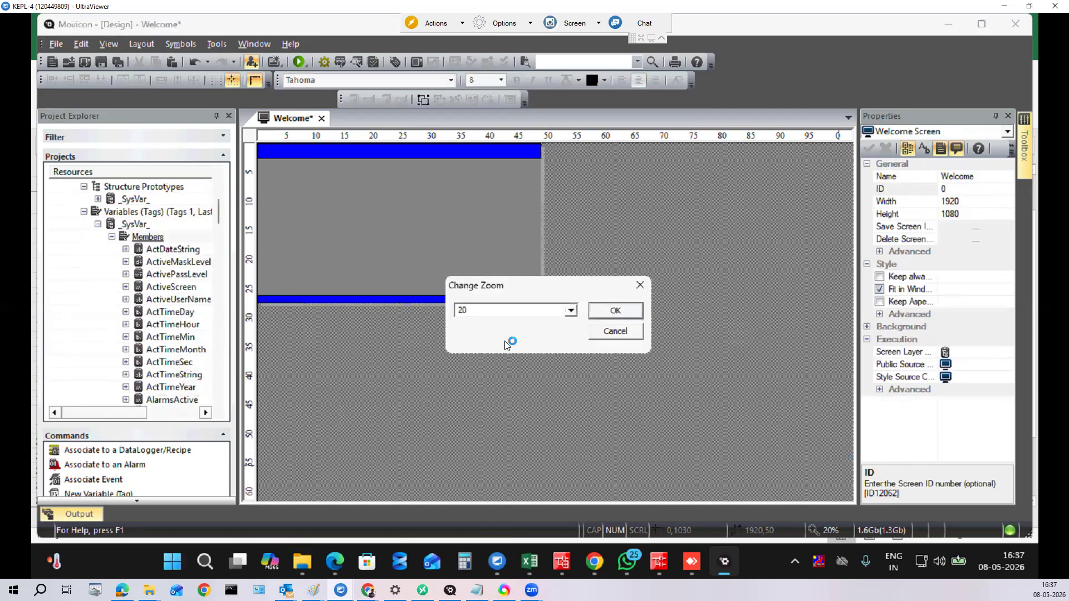
pyautogui.moveTo(472, 313); pyautogui.dragTo(437, 312)
pyautogui.write('45')
pyautogui.press('Return')
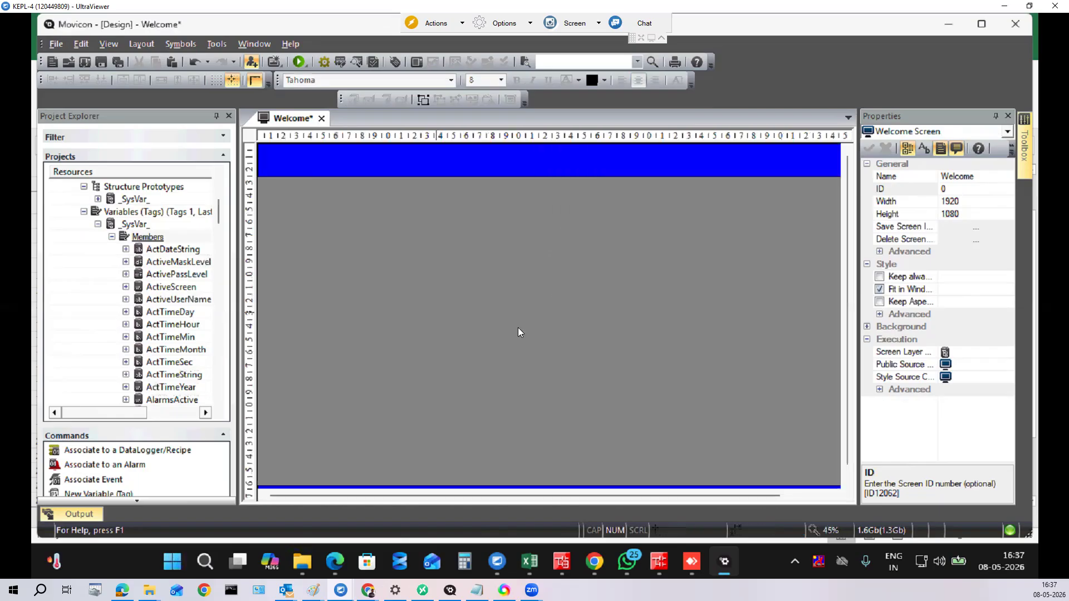
pyautogui.scroll(-1, 846, 423)
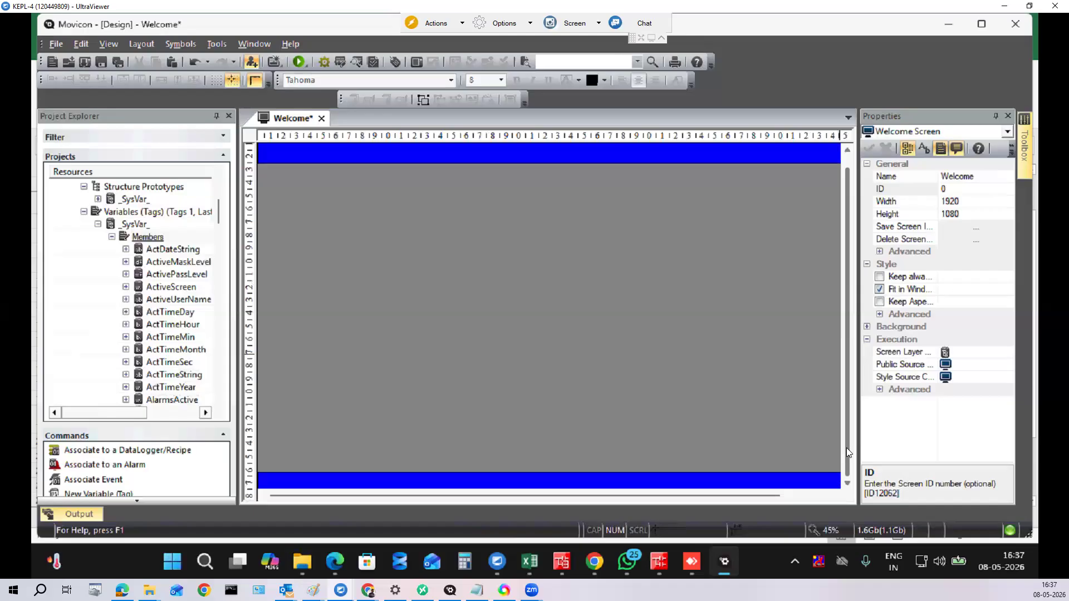
pyautogui.hscroll(3, 775, 497)
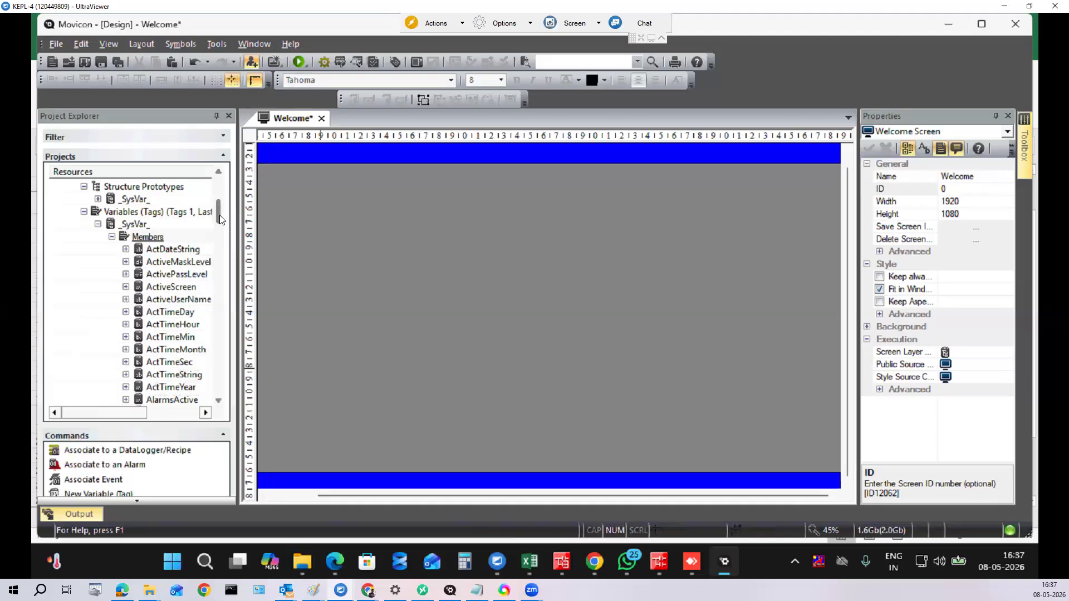
pyautogui.moveTo(1024, 147)
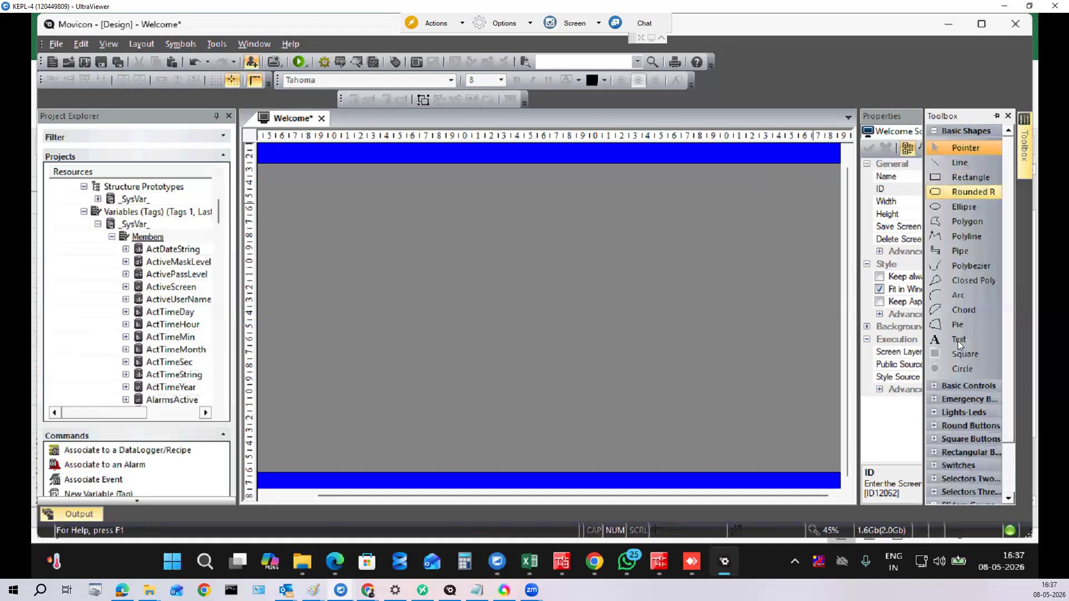
# Step: Place a Time text object at the right end of the bottom bar and narrow it
pyautogui.moveTo(958, 340); pyautogui.dragTo(762, 436)
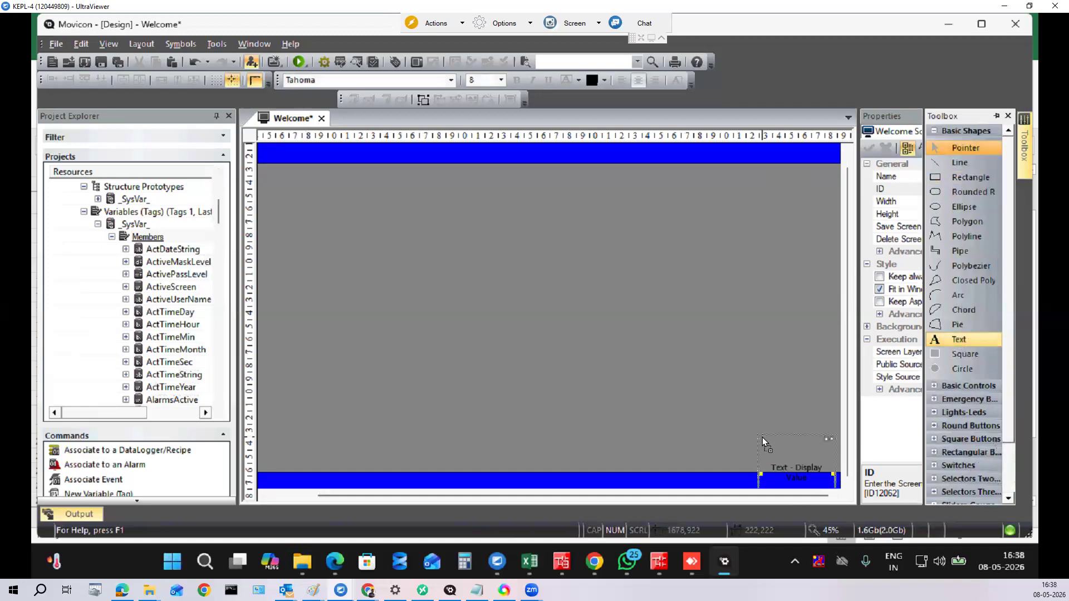
pyautogui.moveTo(797, 480); pyautogui.dragTo(796, 458)
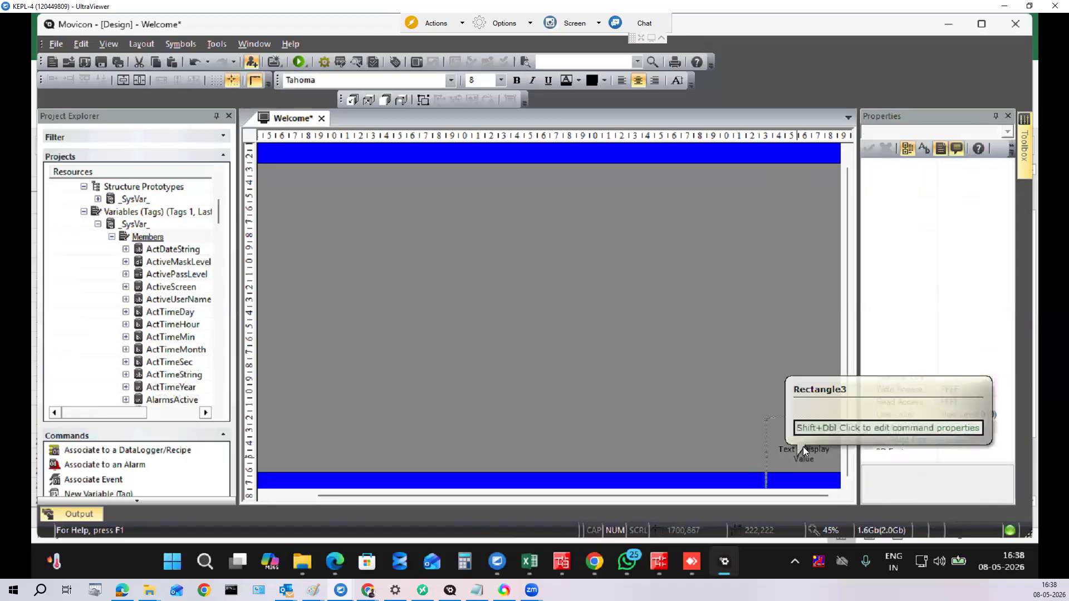
pyautogui.click(761, 474)
pyautogui.moveTo(759, 477); pyautogui.dragTo(786, 476)
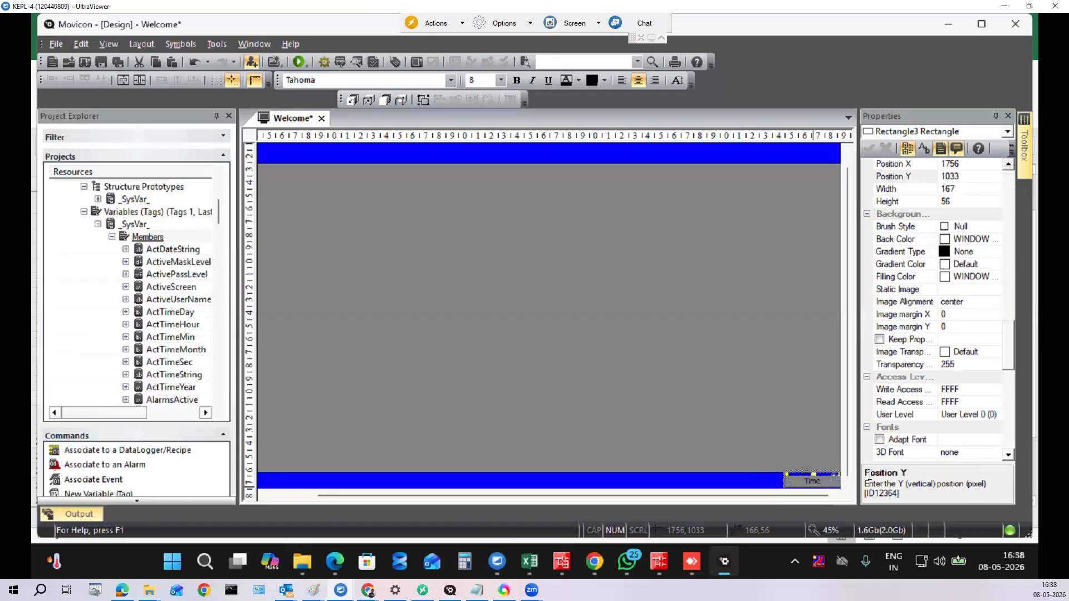
pyautogui.click(782, 432)
pyautogui.click(809, 482)
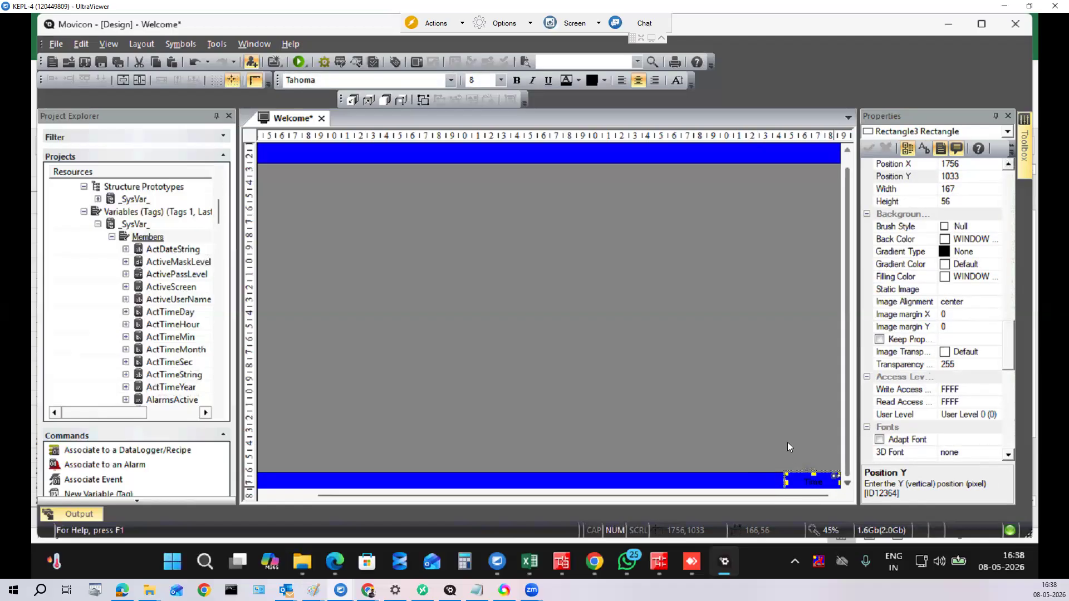
# Step: Paste a copy of the Time field to its left and relabel it Date
pyautogui.hotkey('ctrl', 'v')
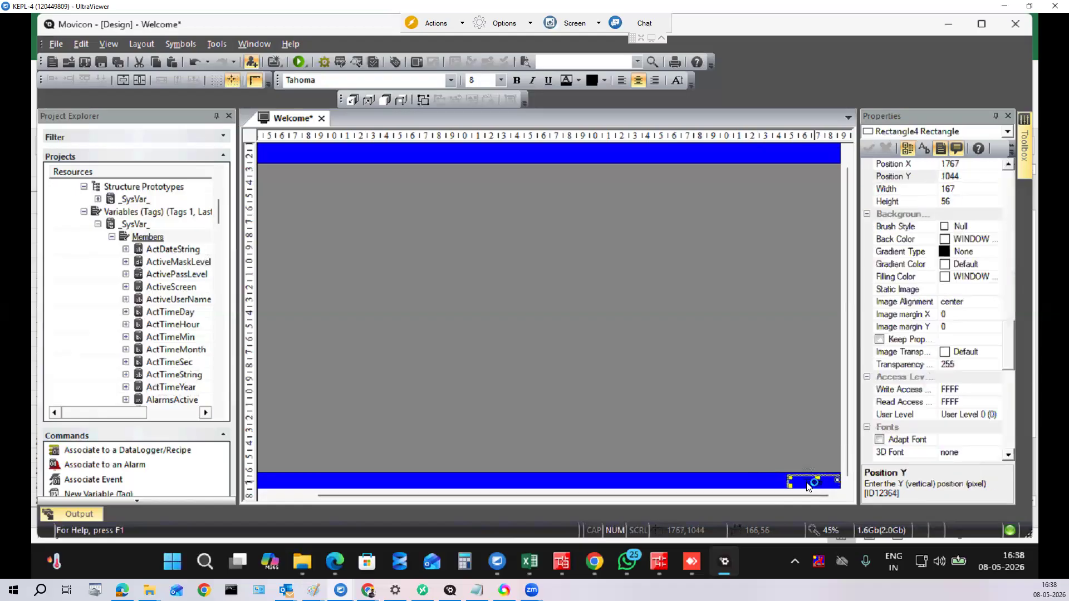
pyautogui.moveTo(808, 486); pyautogui.dragTo(760, 485)
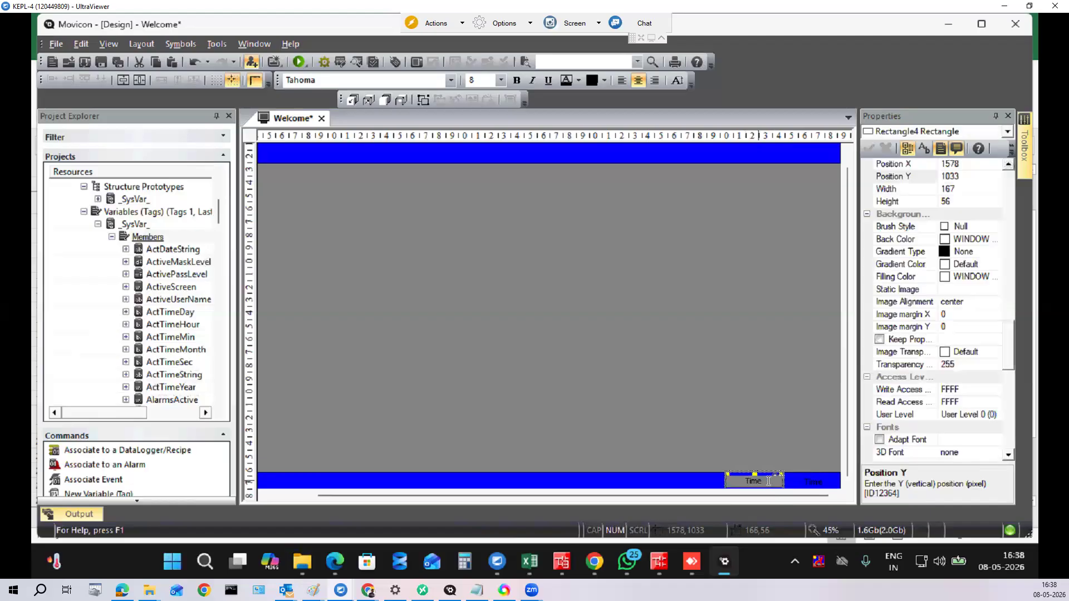
pyautogui.moveTo(736, 481); pyautogui.dragTo(730, 481)
pyautogui.write('Date')
pyautogui.click(700, 429)
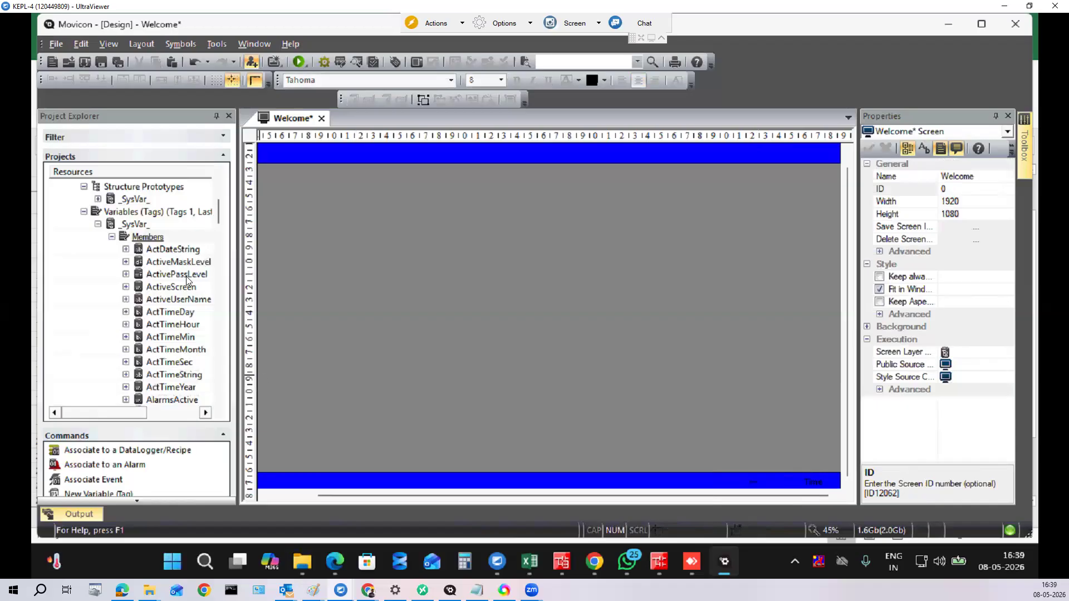
# Step: Bind ActDateString to the Date field and ActTimeString to the Time field as Text - Display Value
pyautogui.click(172, 250)
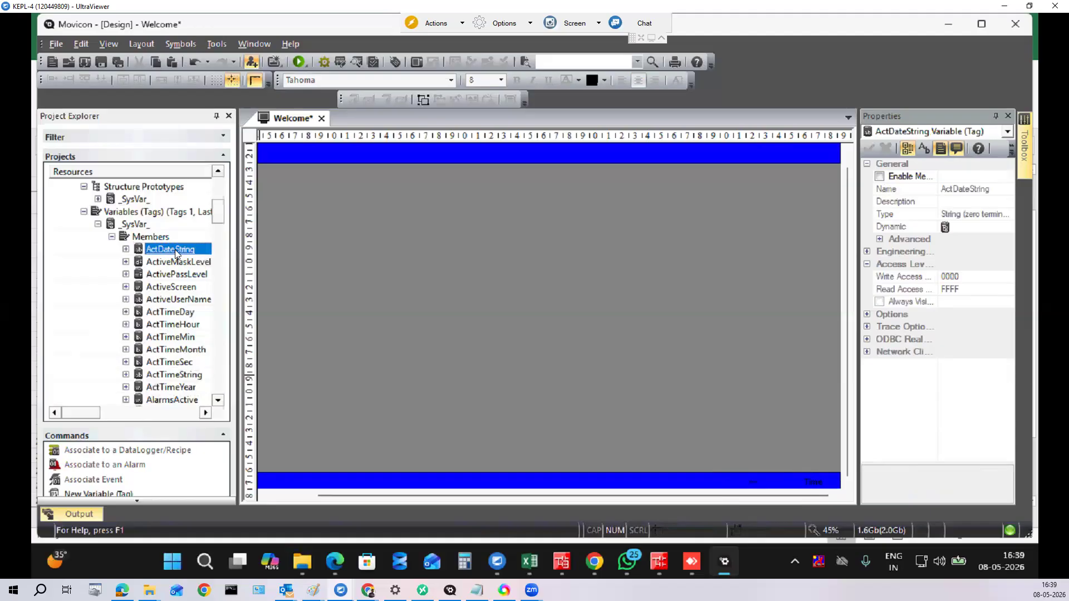
pyautogui.moveTo(176, 253); pyautogui.dragTo(758, 485)
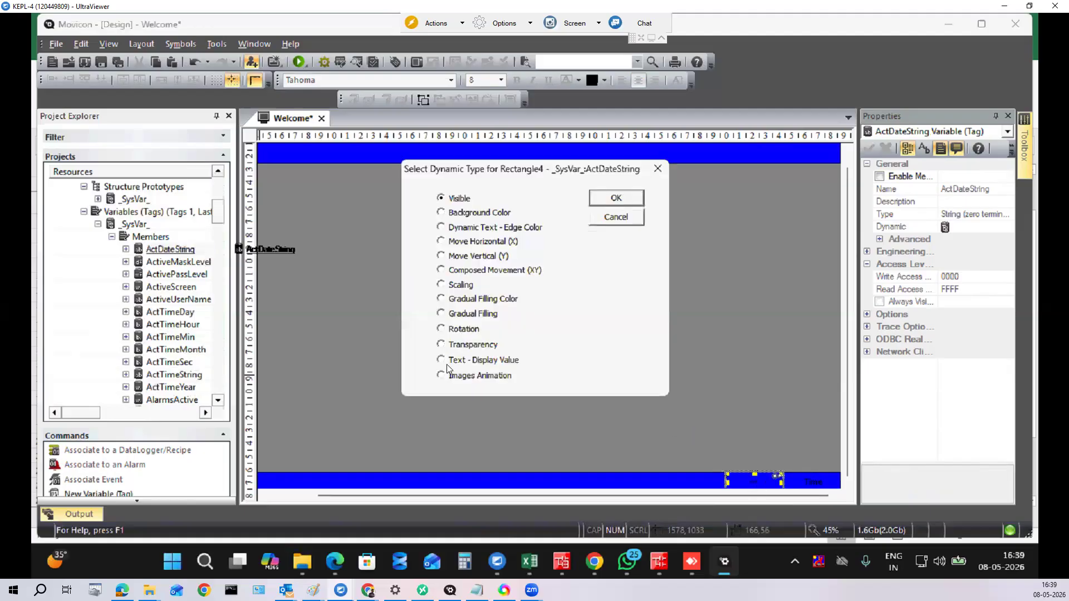
pyautogui.click(627, 201)
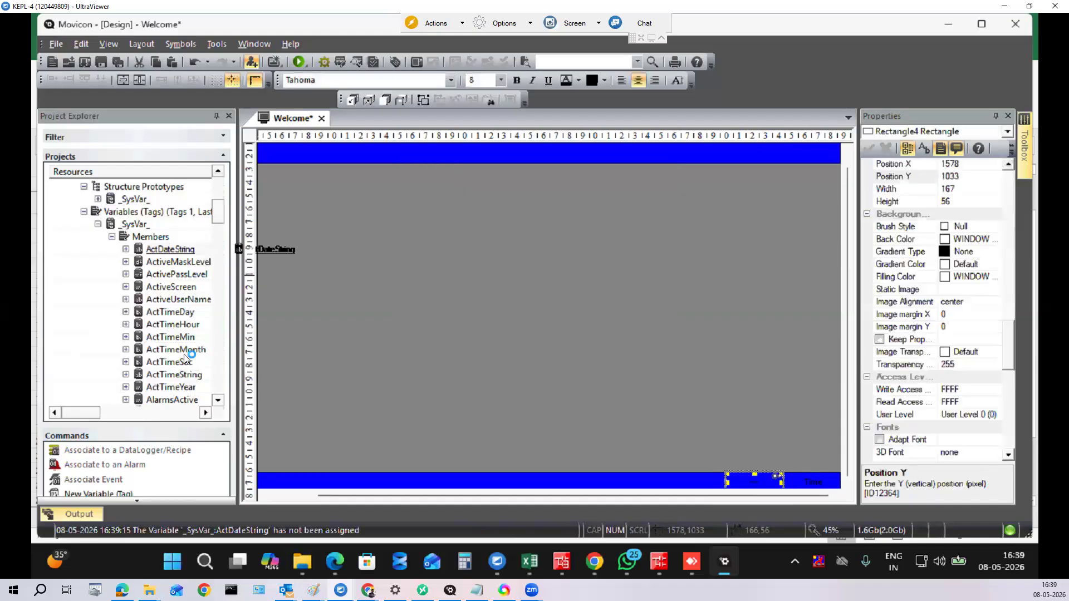
pyautogui.click(187, 375)
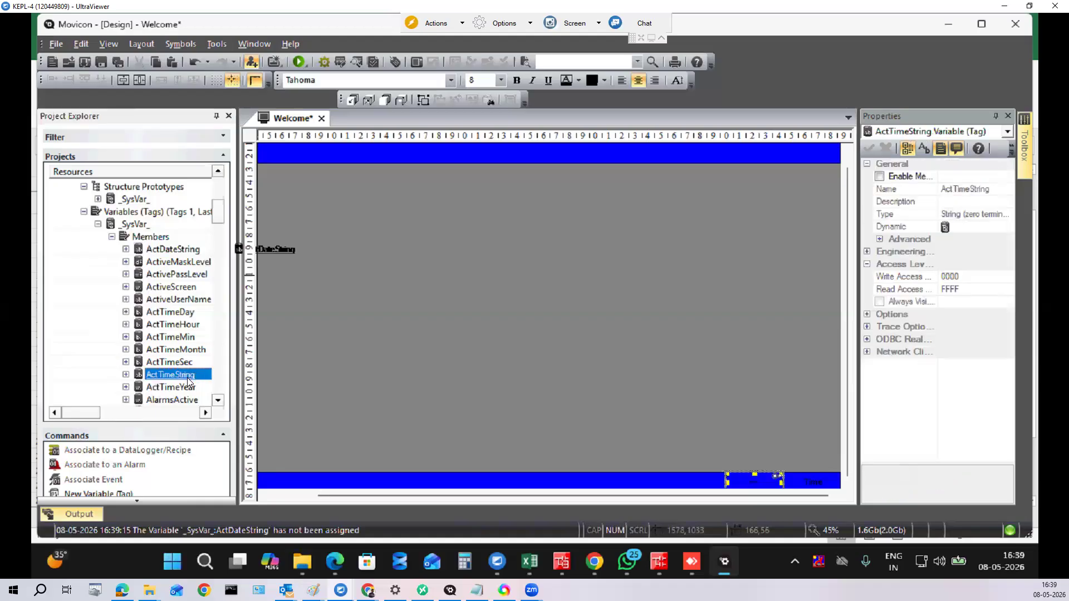
pyautogui.moveTo(188, 381); pyautogui.dragTo(410, 406)
pyautogui.moveTo(812, 490); pyautogui.dragTo(813, 491)
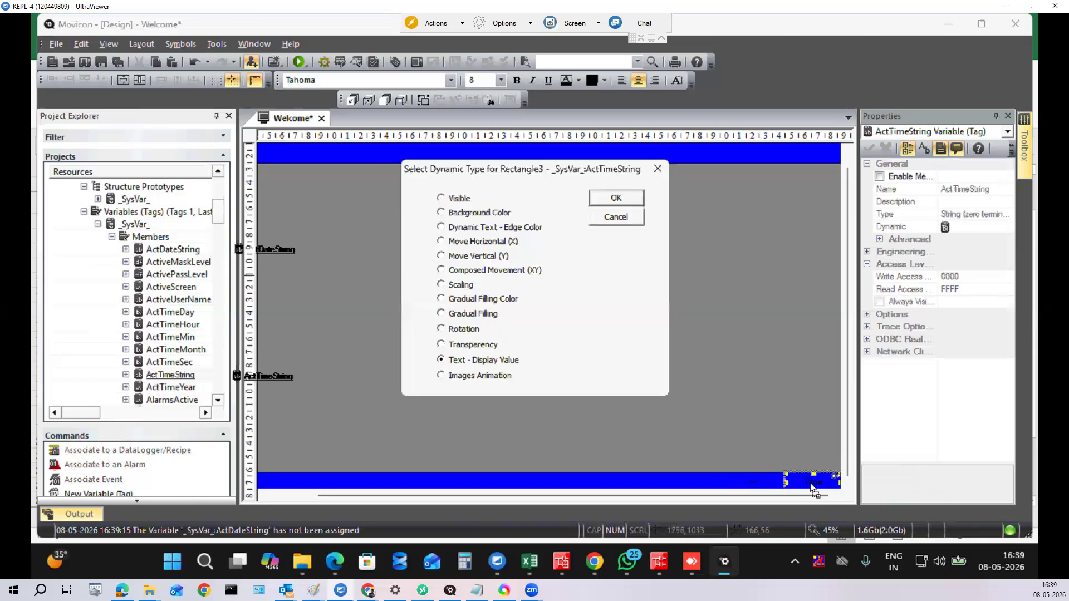
pyautogui.click(617, 198)
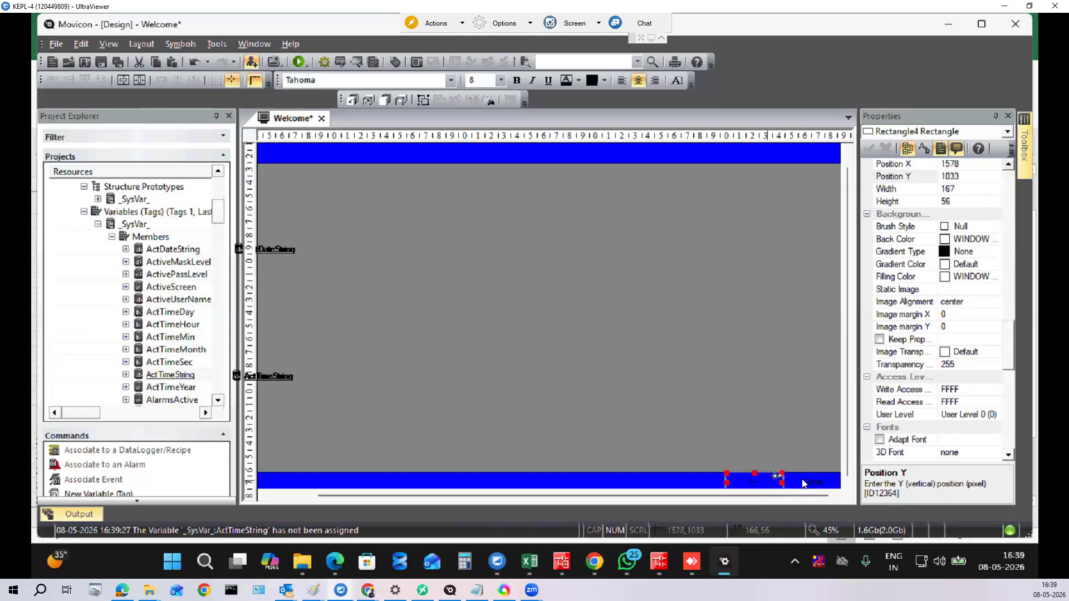
pyautogui.click(768, 482)
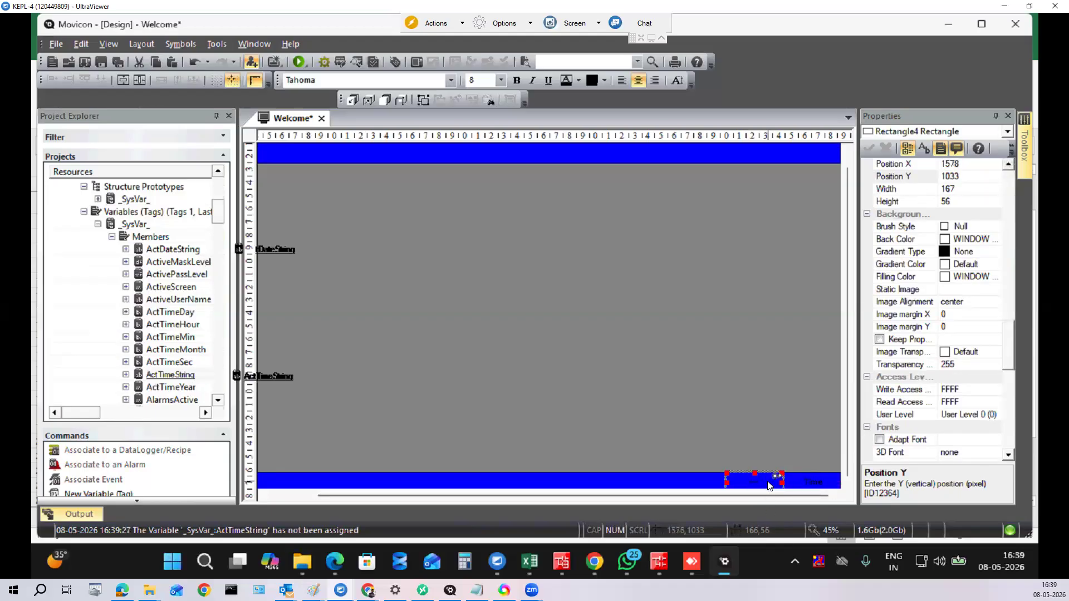
pyautogui.click(595, 349)
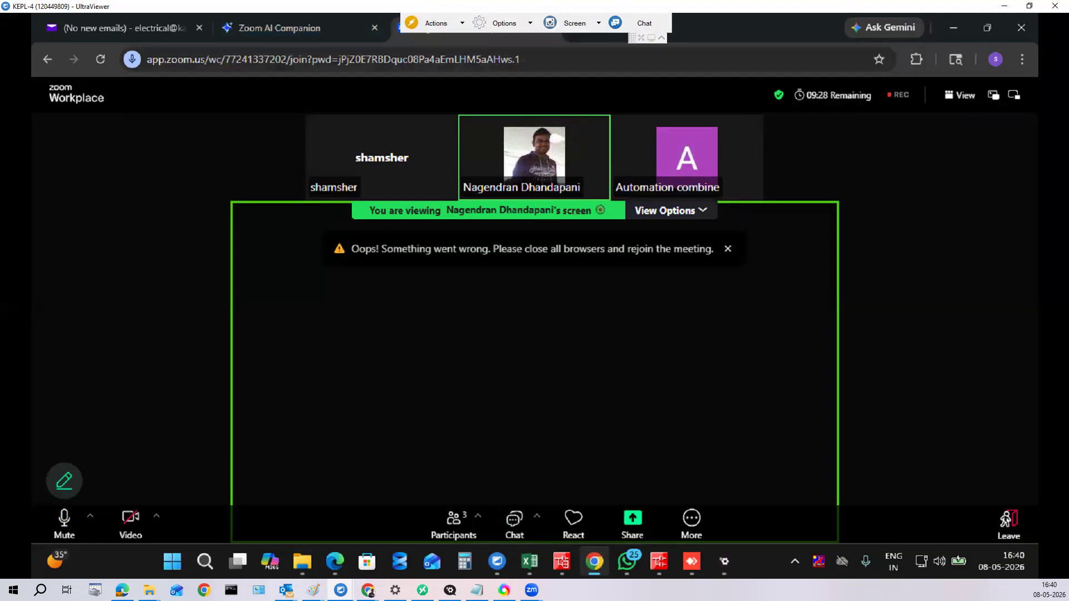
# Step: Close the failed meeting tab, rejoin the meeting under your display name, and return to Movicon
pyautogui.hotkey('ctrl', 'w')
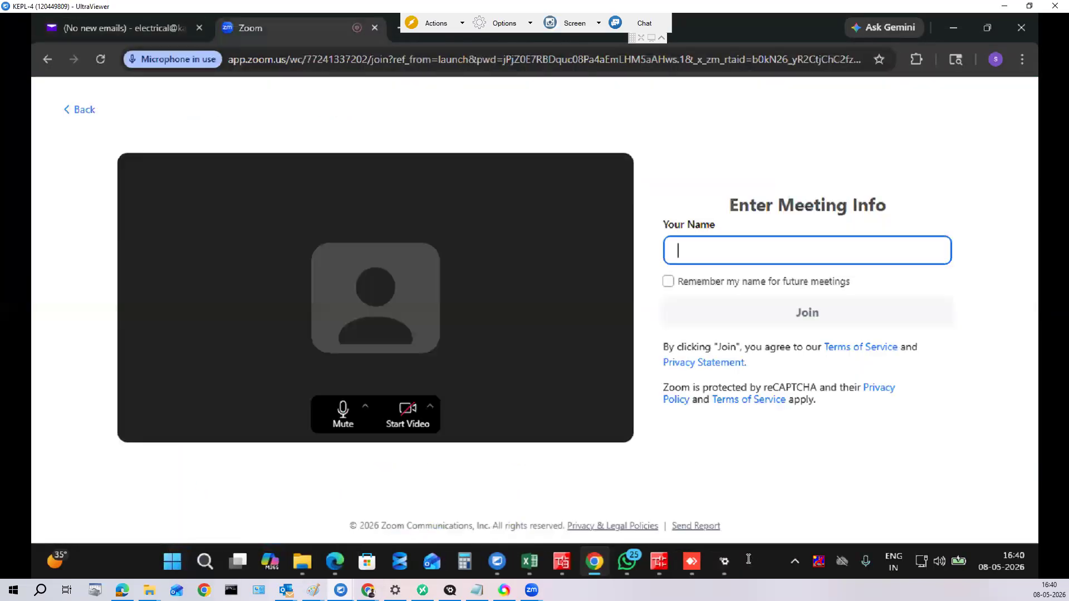
pyautogui.write('shamsher')
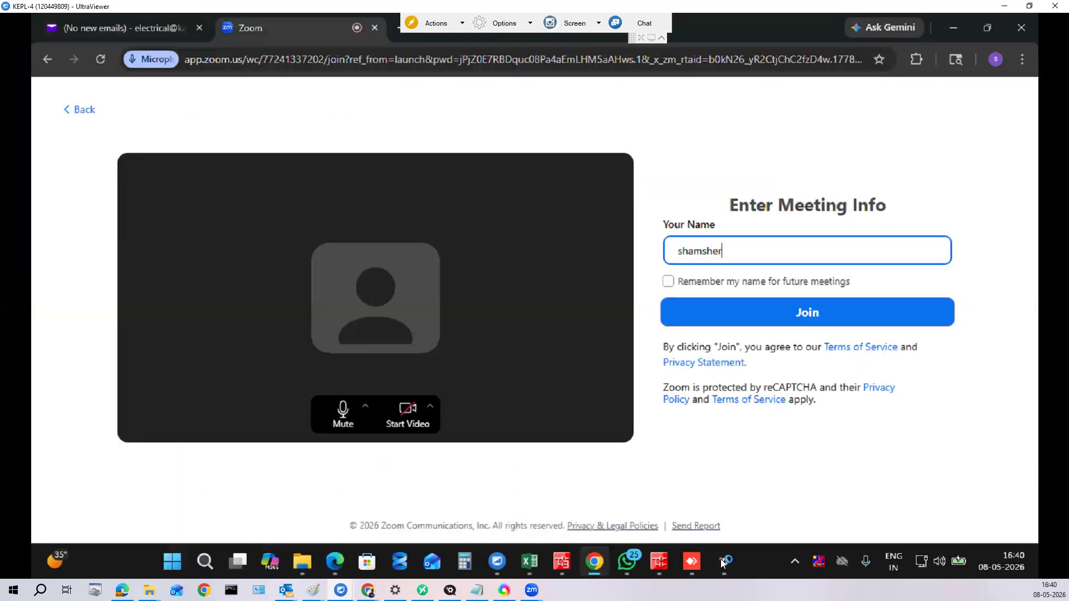
pyautogui.press('Return')
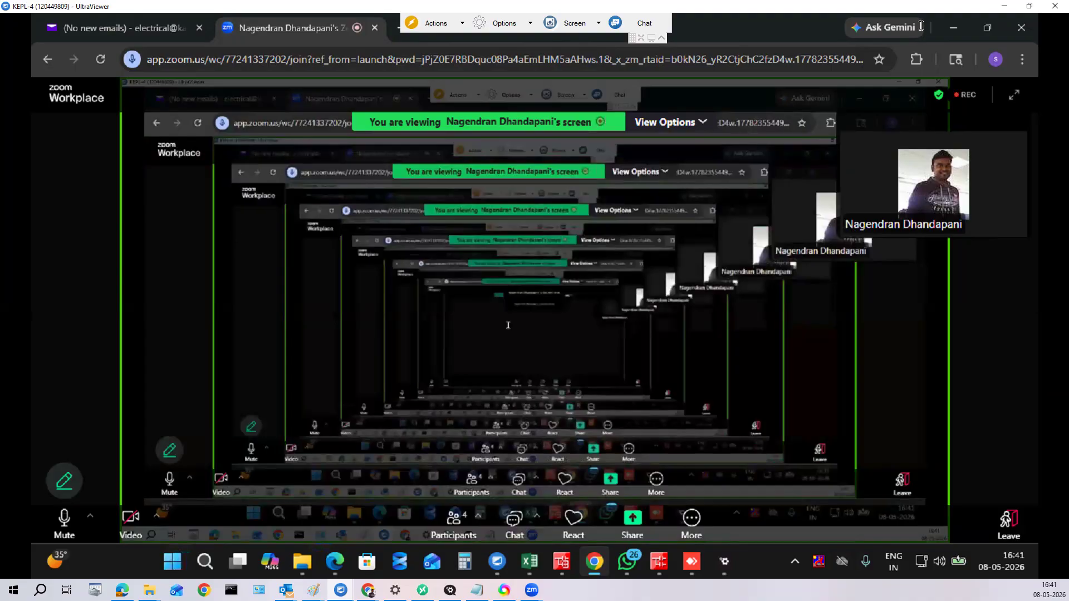
pyautogui.hotkey('alt', 'Tab')
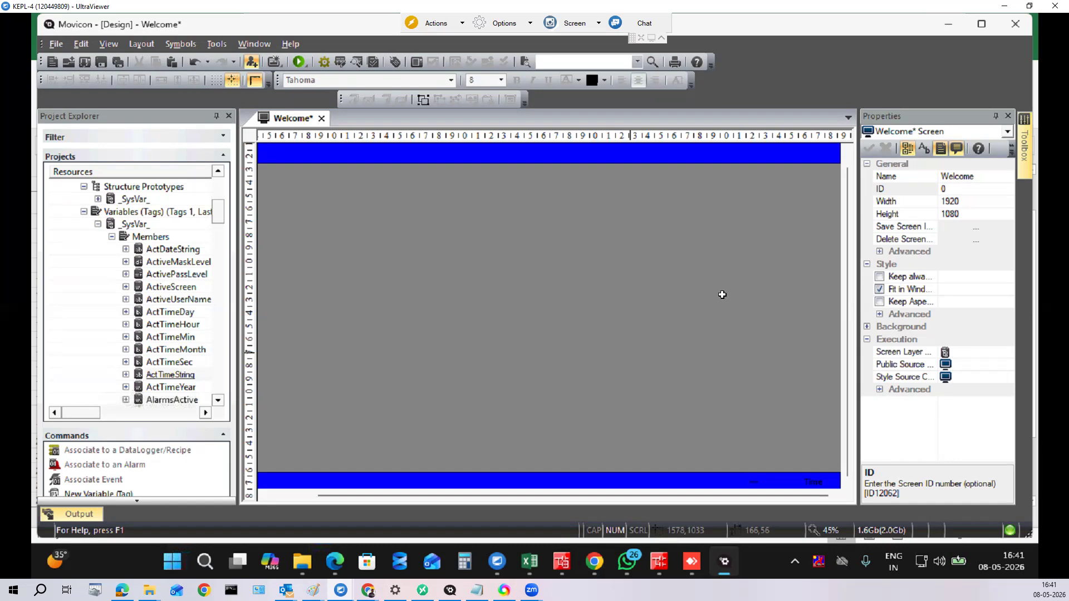
# Step: Save the Welcome screen and switch to the Chrome browser window
pyautogui.scroll(1, 848, 333)
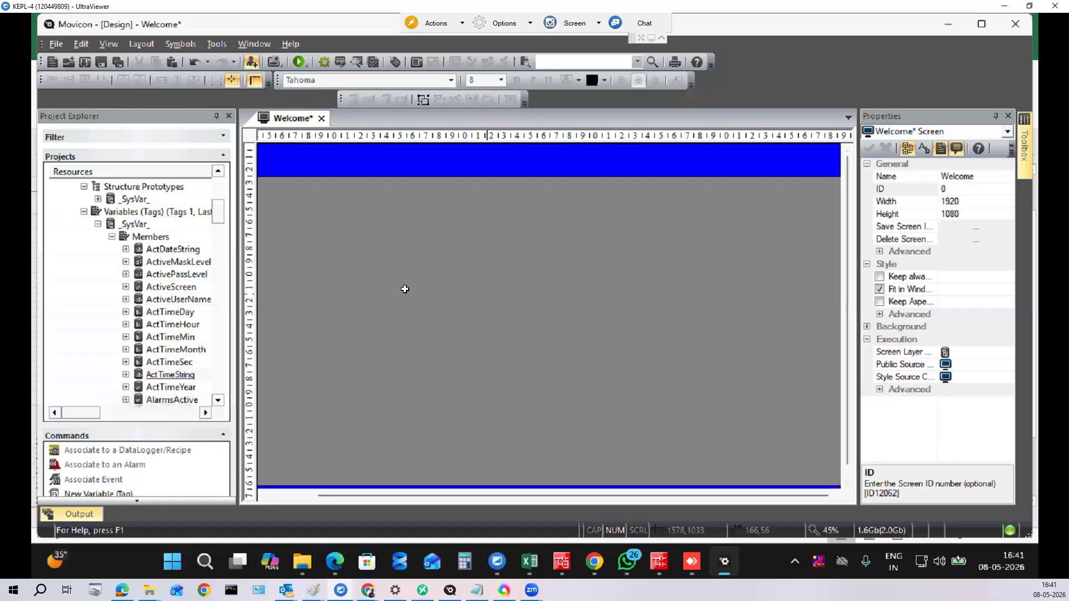
pyautogui.click(118, 62)
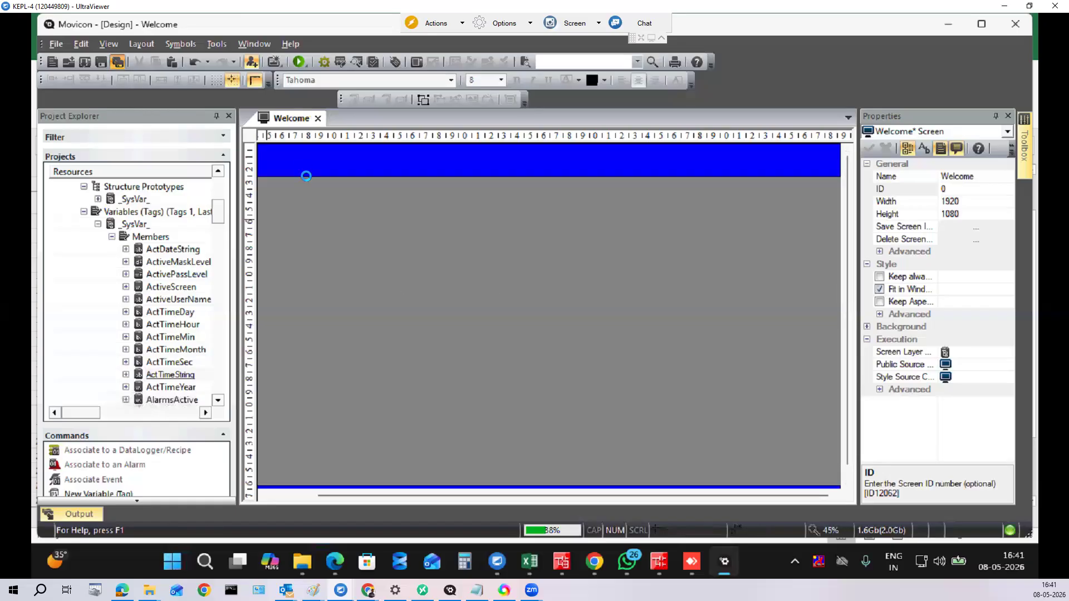
pyautogui.click(594, 566)
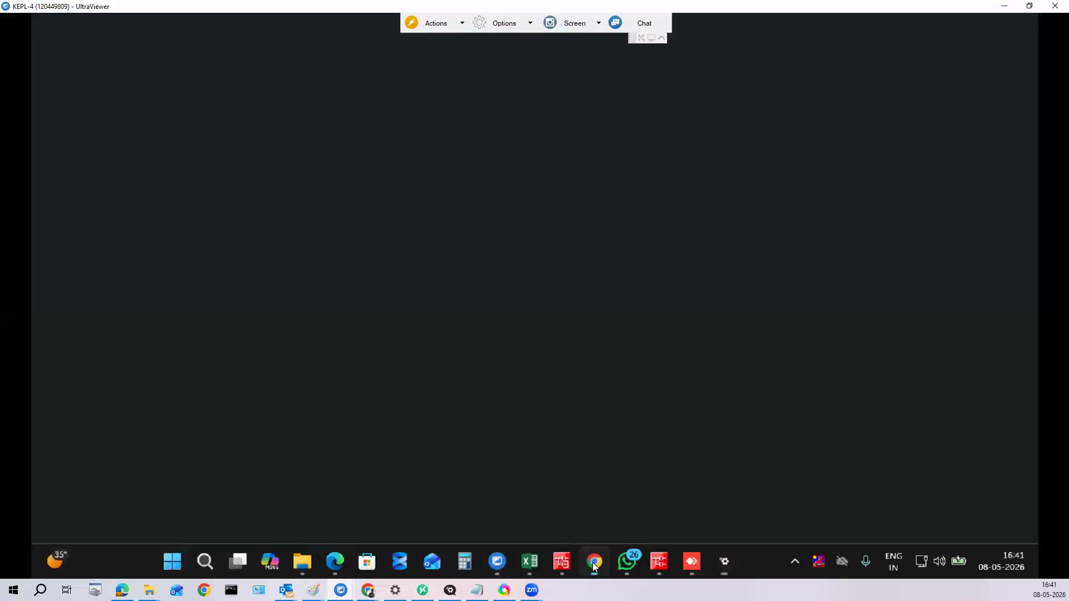
# Step: Search Google in a new tab for 'kamal envirotech logo'
pyautogui.hotkey('ctrl', 't')
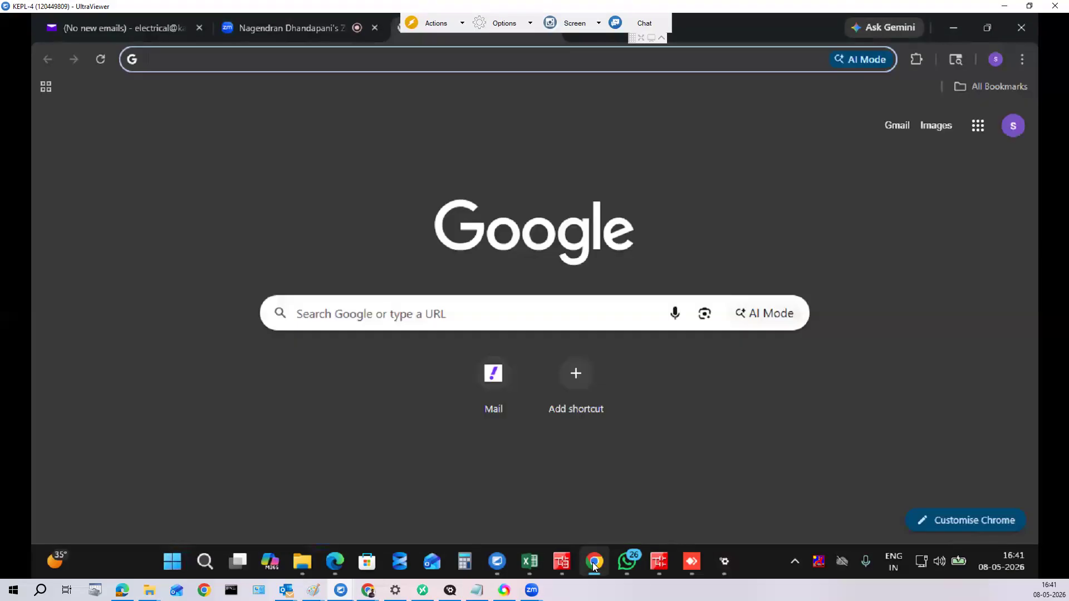
pyautogui.write('kamal logo')
pyautogui.press('Return')
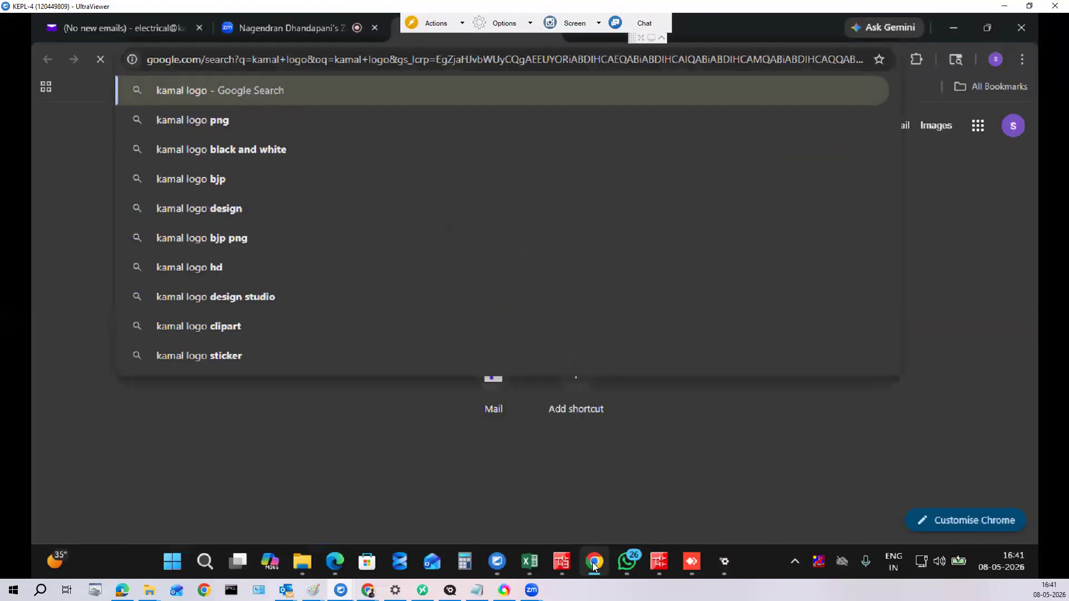
pyautogui.click(271, 115)
pyautogui.write('e')
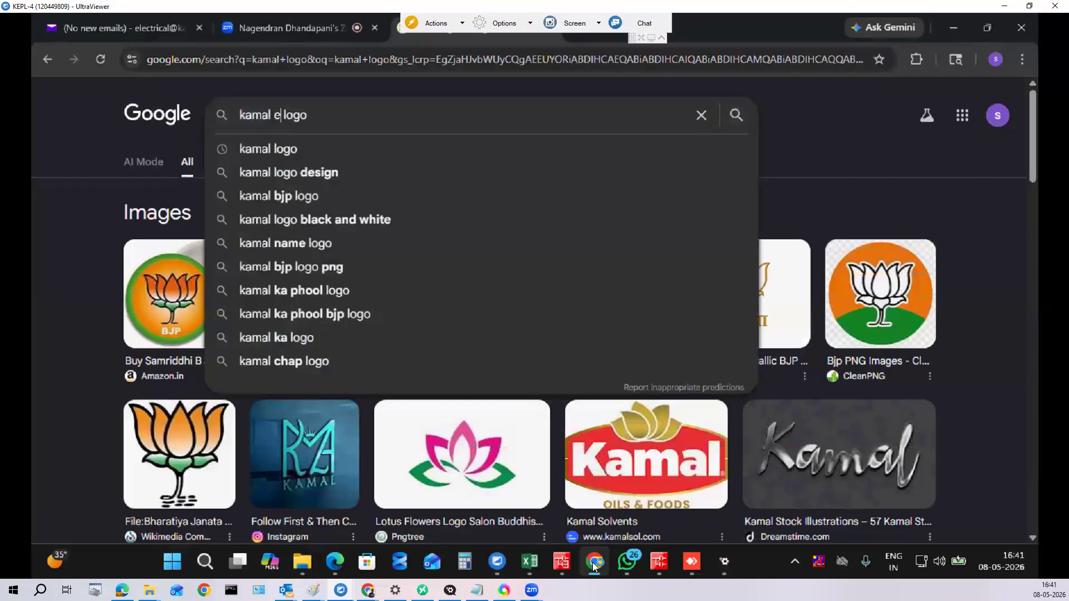
pyautogui.write('nvirotech')
pyautogui.press('Return')
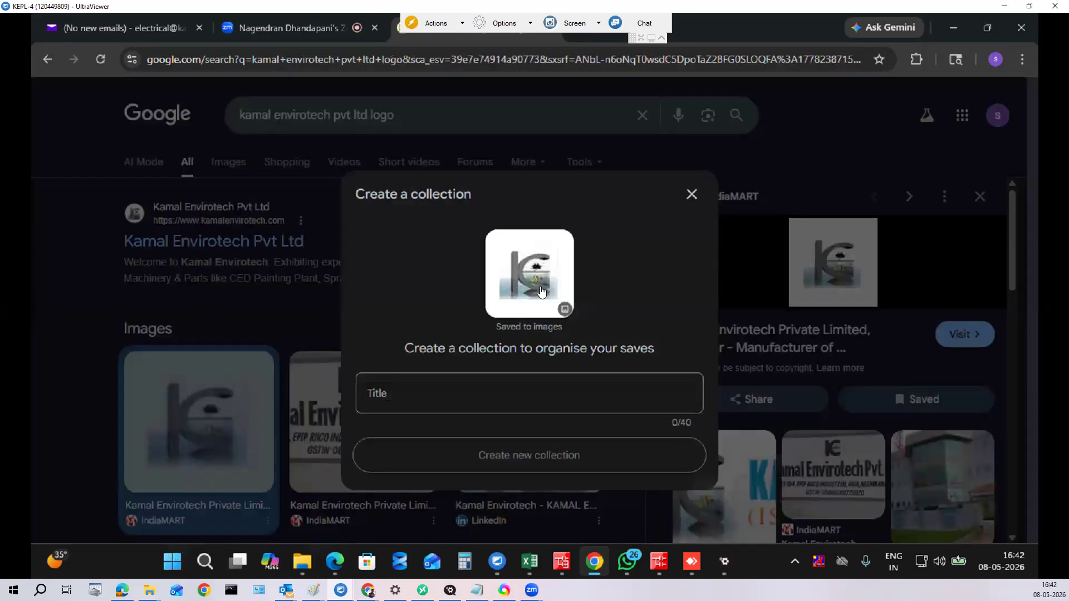
# Step: Dismiss the collection prompt after saving the logo and open the Kamal Envirotech Pvt Ltd website
pyautogui.click(691, 195)
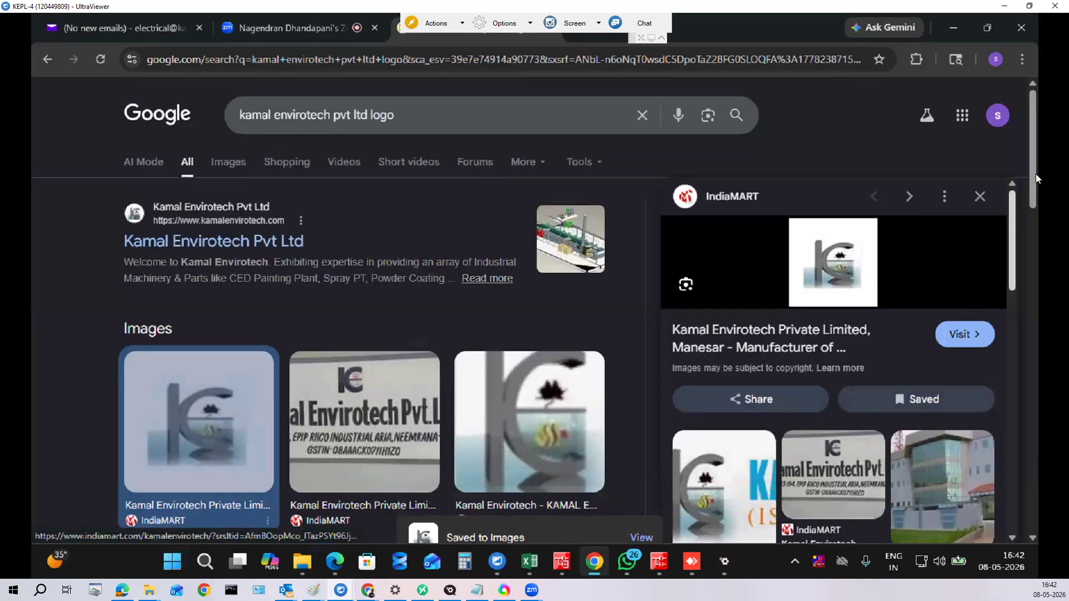
pyautogui.scroll(-2, 1038, 198)
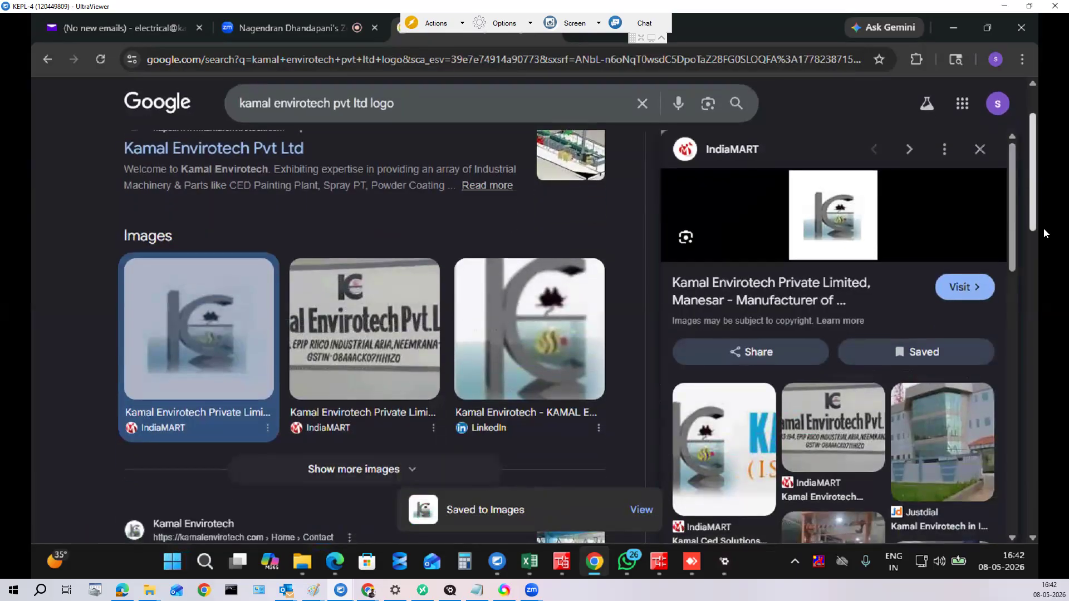
pyautogui.scroll(-1, 1036, 259)
pyautogui.scroll(-5, 1034, 260)
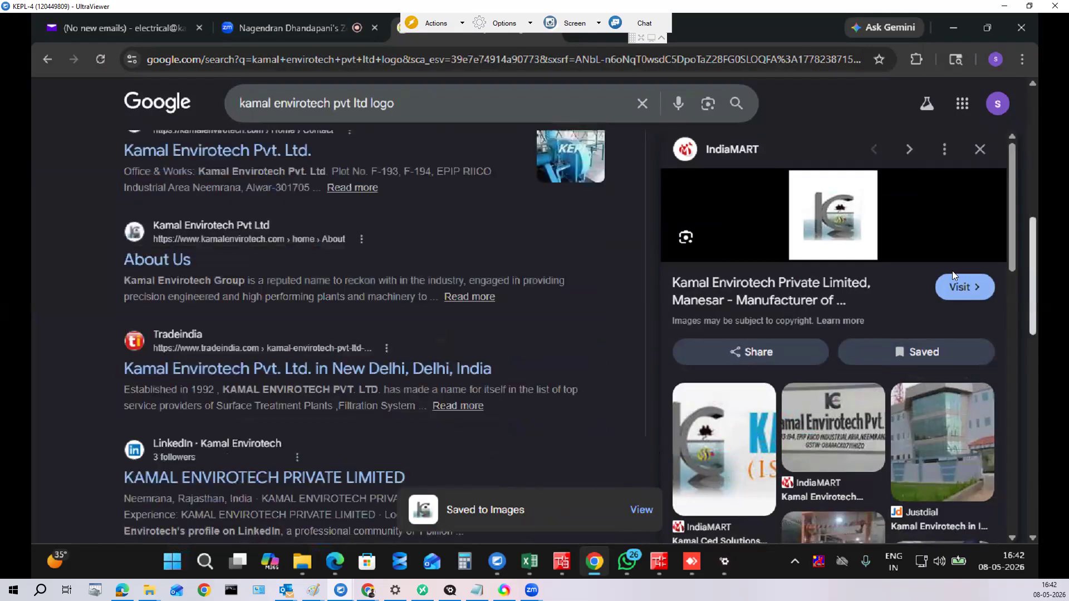
pyautogui.click(258, 151)
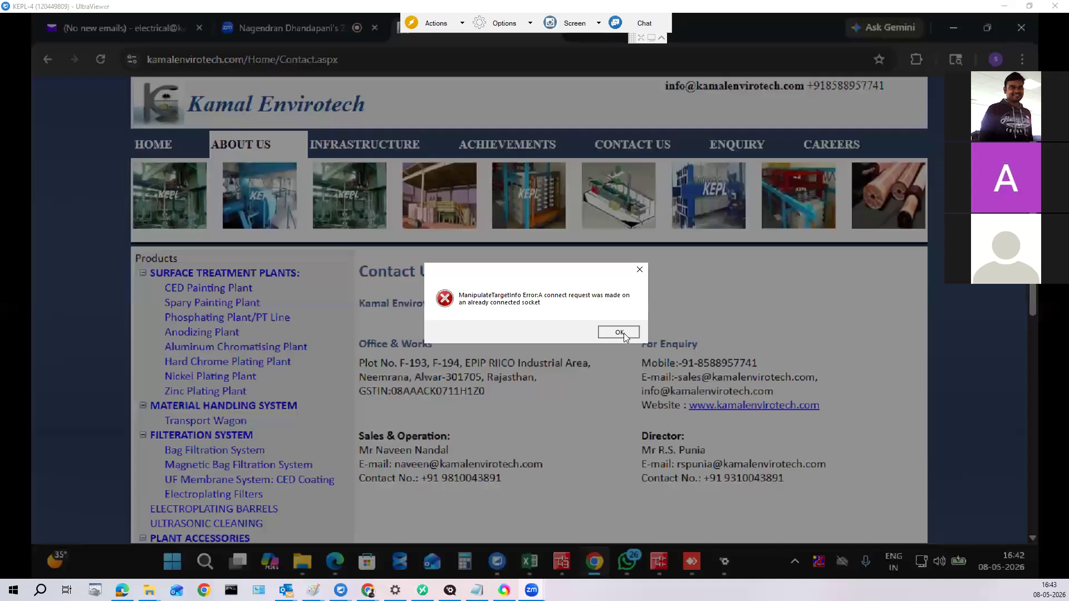
# Step: Dismiss the connection error and reconnect to the partner's computer
pyautogui.click(623, 333)
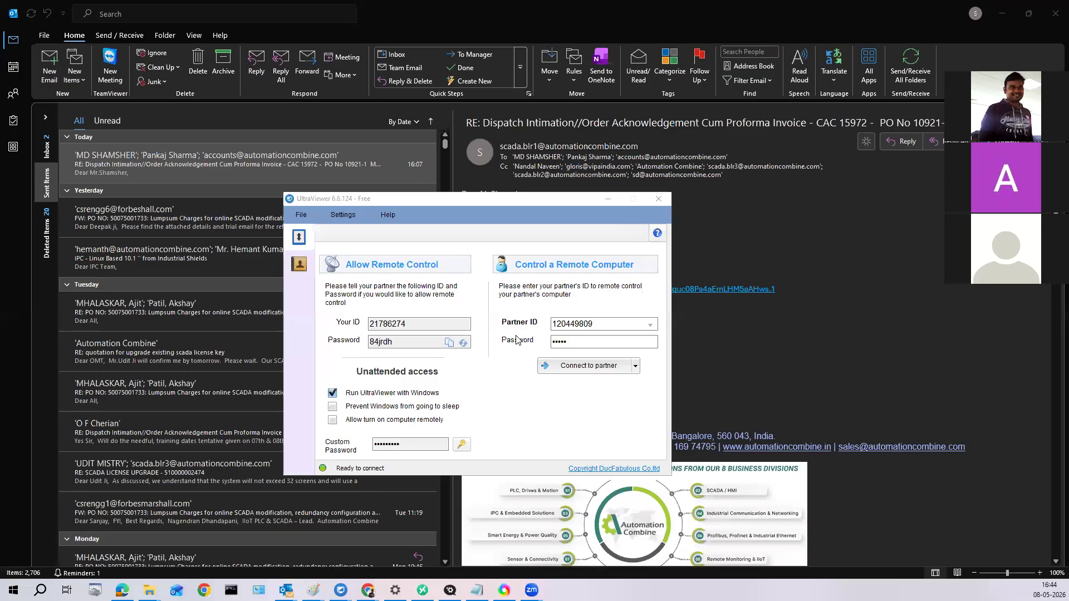
pyautogui.click(609, 369)
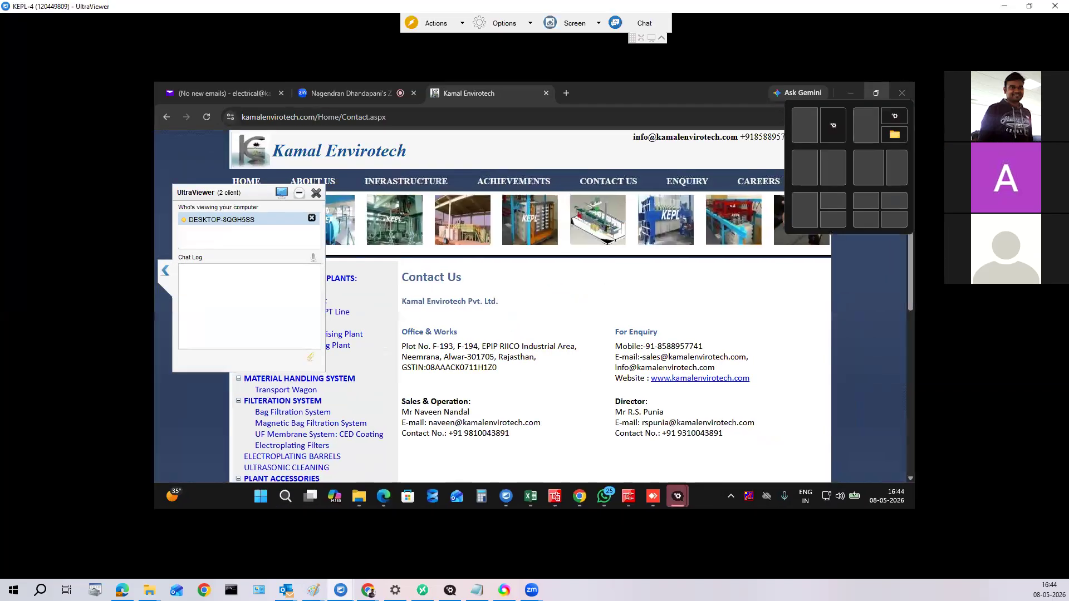
# Step: Minimize the client panel, set Screen Size to Original then Stretchable, and minimize the remote UltraViewer window
pyautogui.click(937, 71)
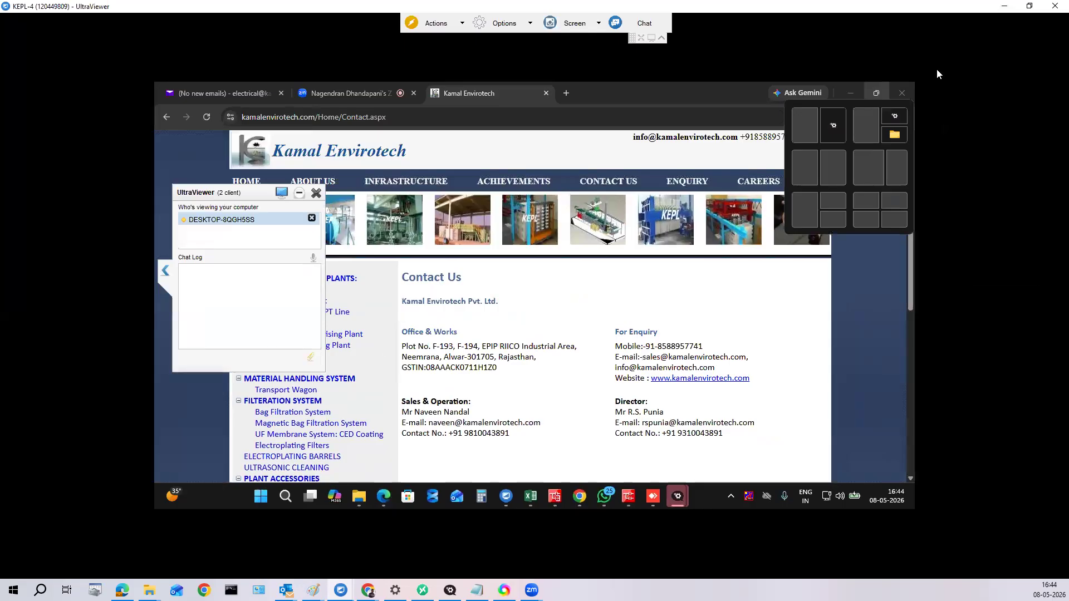
pyautogui.click(300, 193)
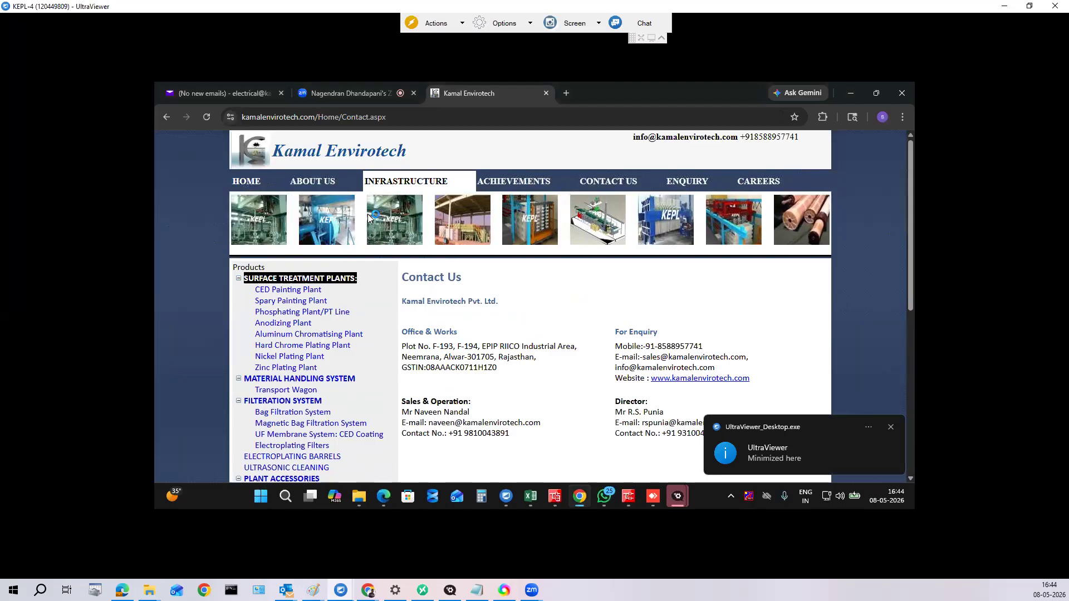
pyautogui.click(501, 25)
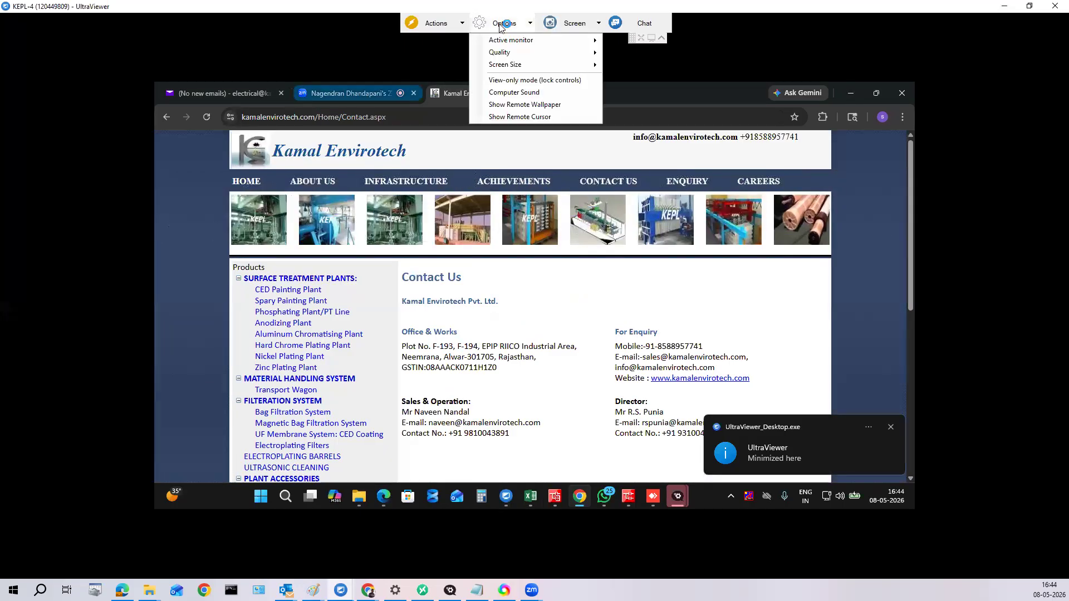
pyautogui.moveTo(588, 69)
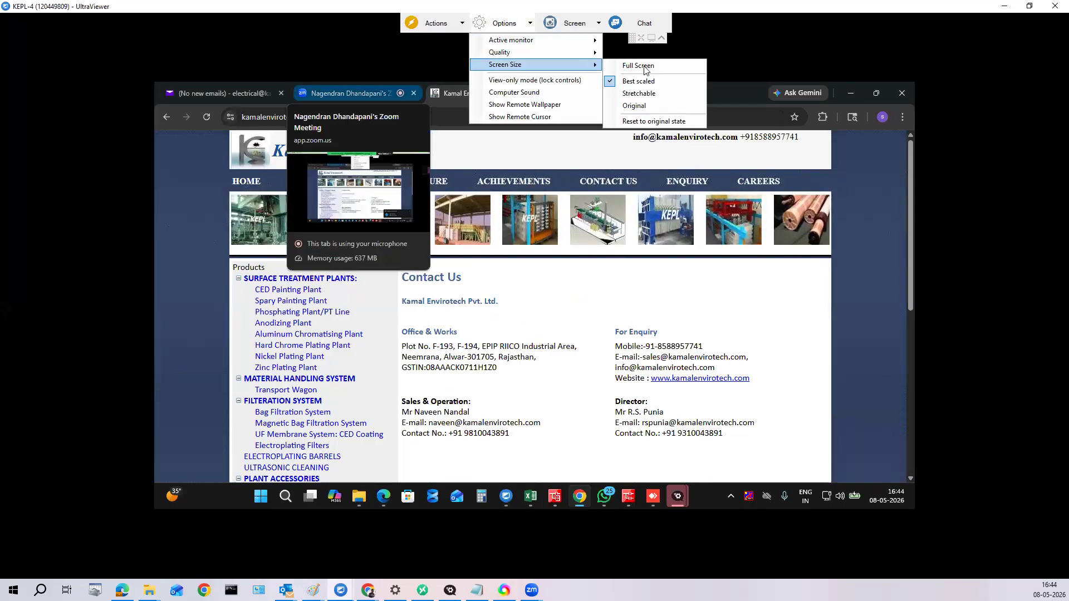
pyautogui.click(638, 105)
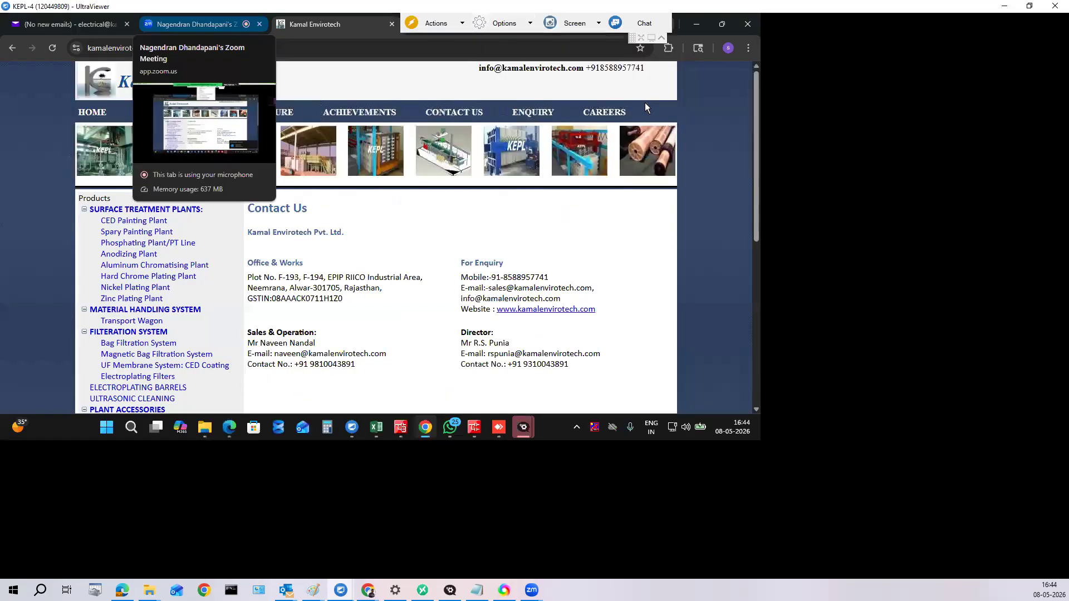
pyautogui.click(503, 23)
pyautogui.moveTo(573, 58)
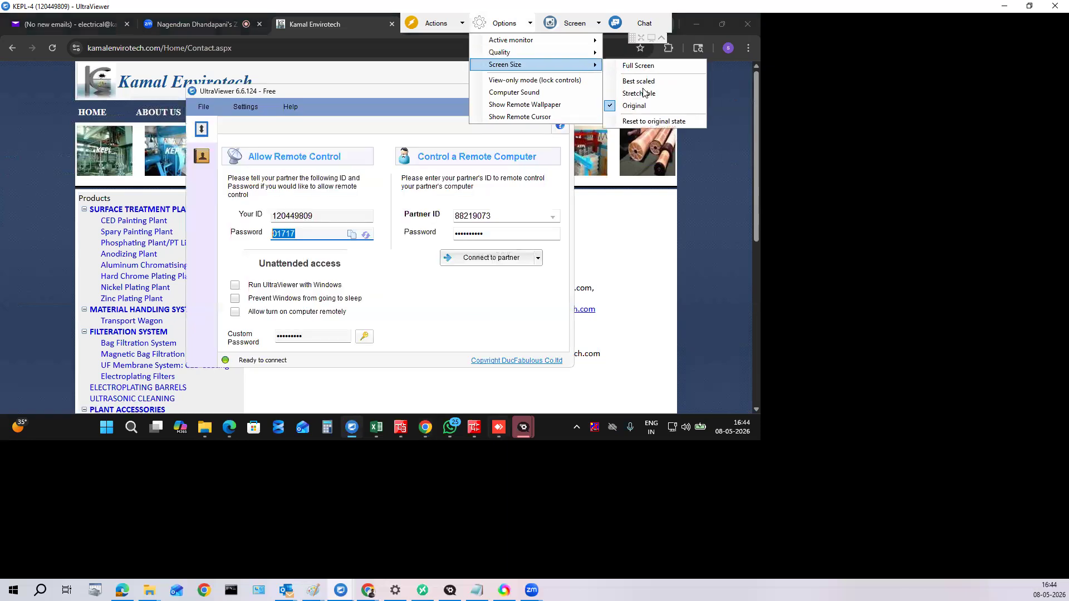
pyautogui.click(641, 93)
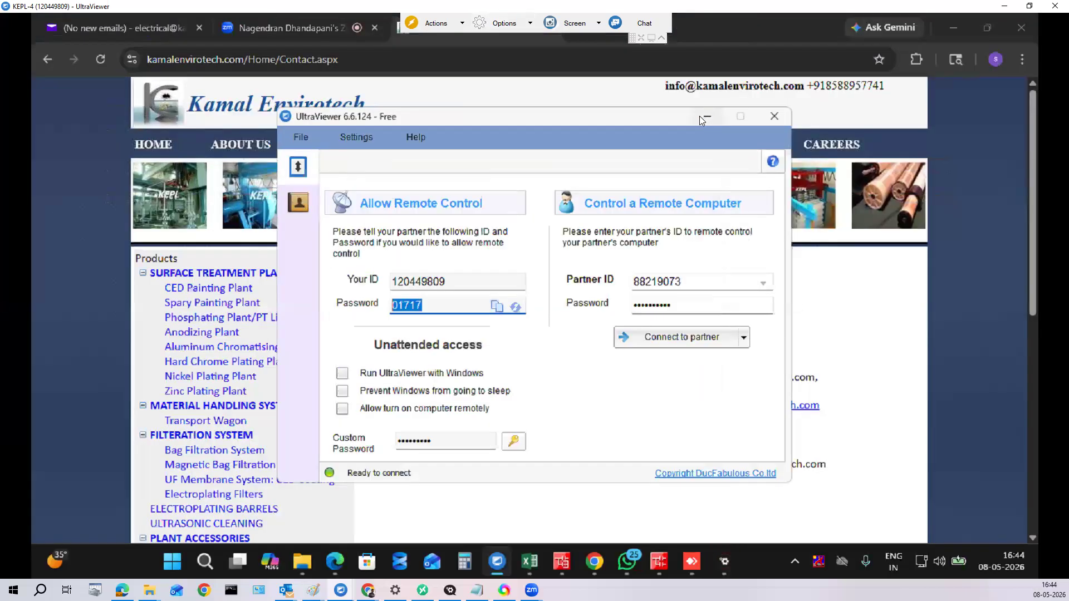
pyautogui.click(703, 115)
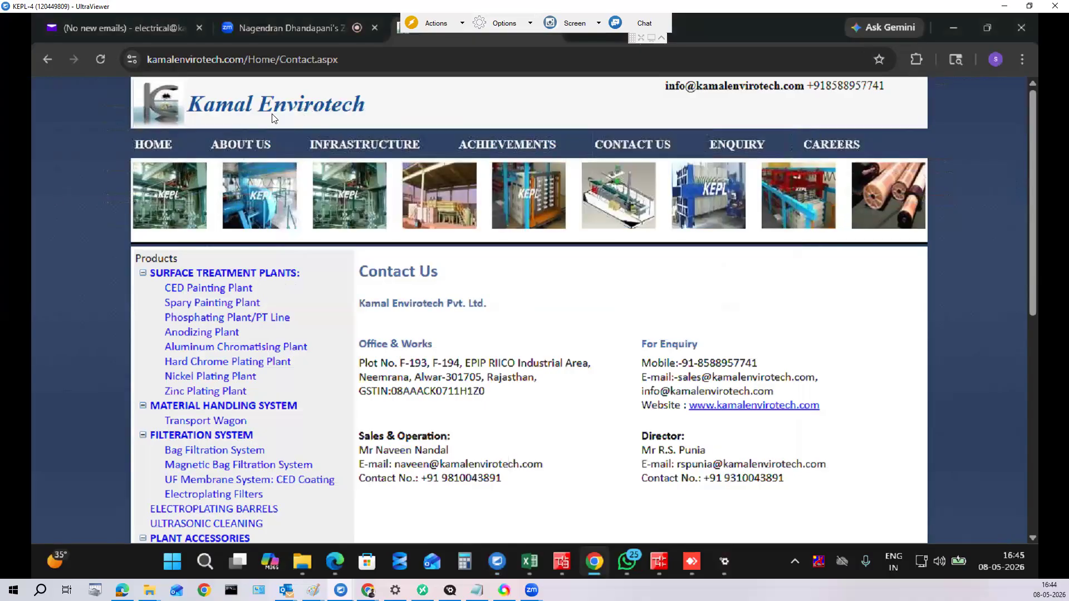
# Step: Cancel the whole-page save and start saving the Kamal Envirotech logo image instead
pyautogui.rightClick(676, 312)
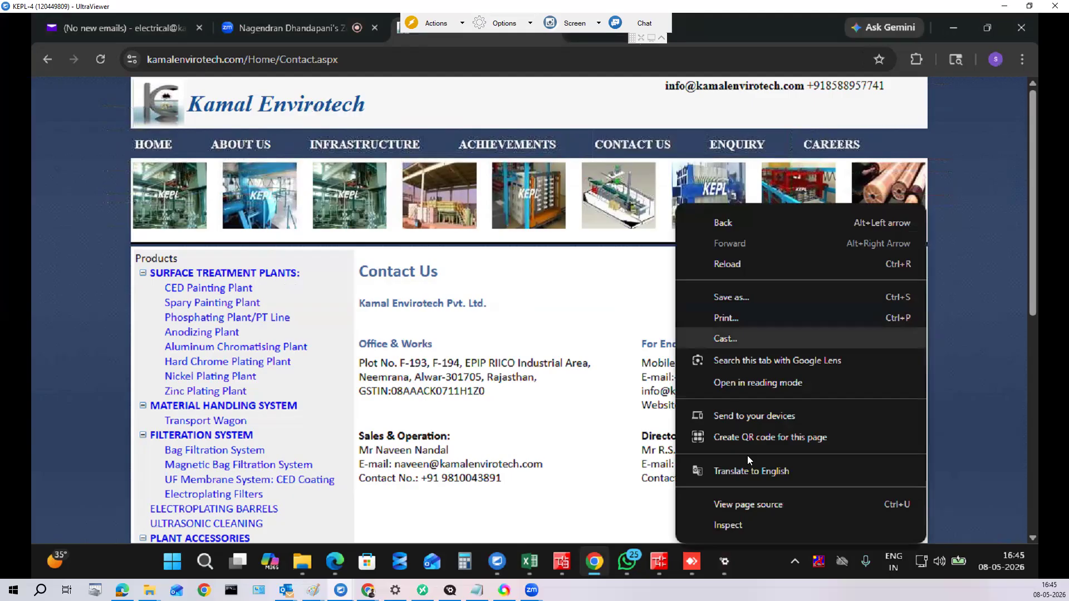
pyautogui.click(756, 299)
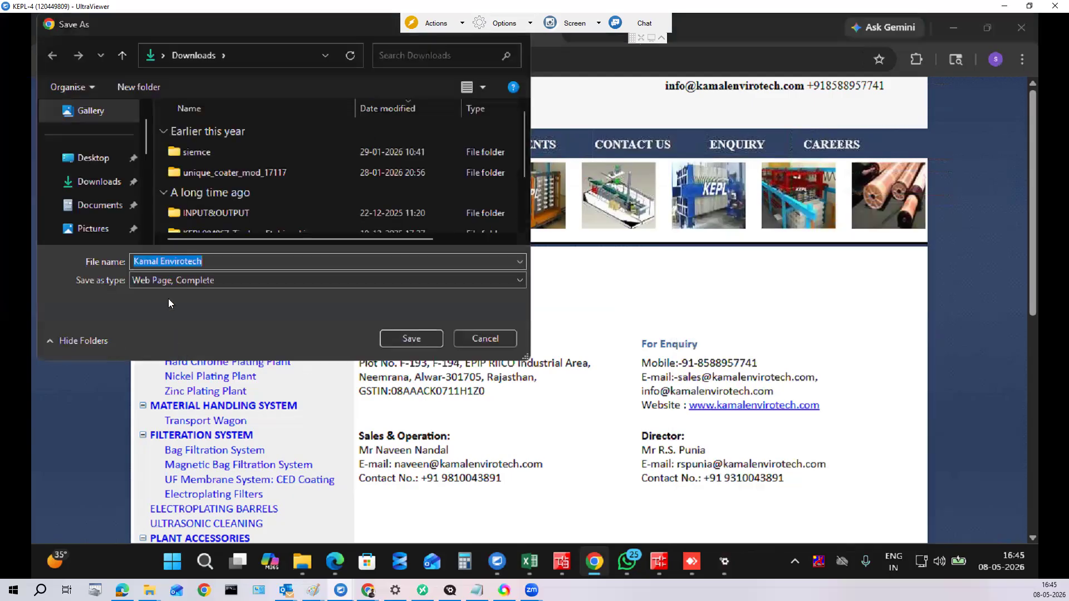
pyautogui.click(489, 346)
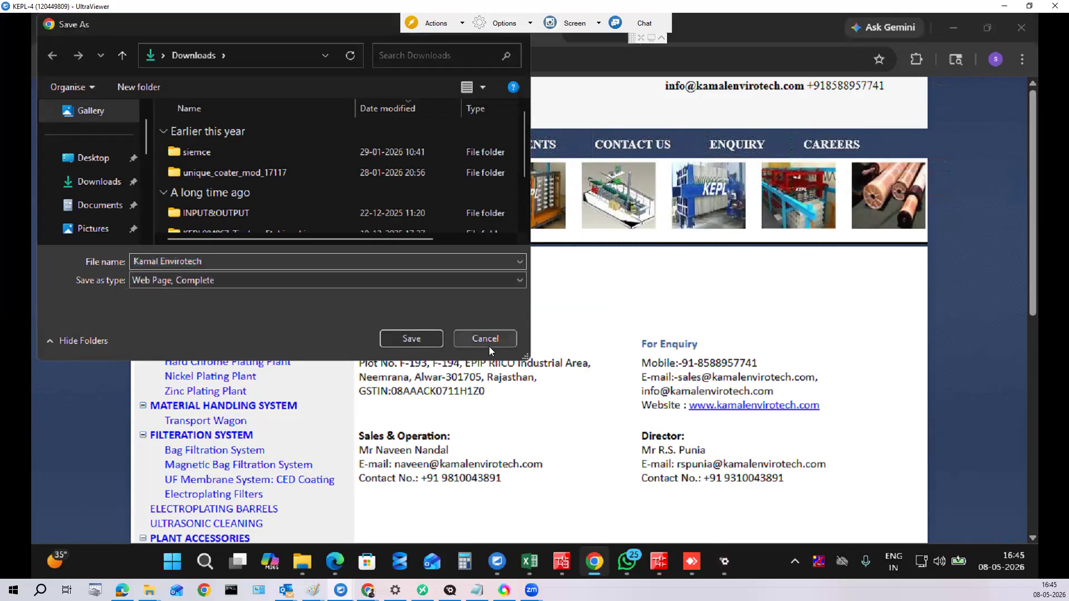
pyautogui.rightClick(193, 105)
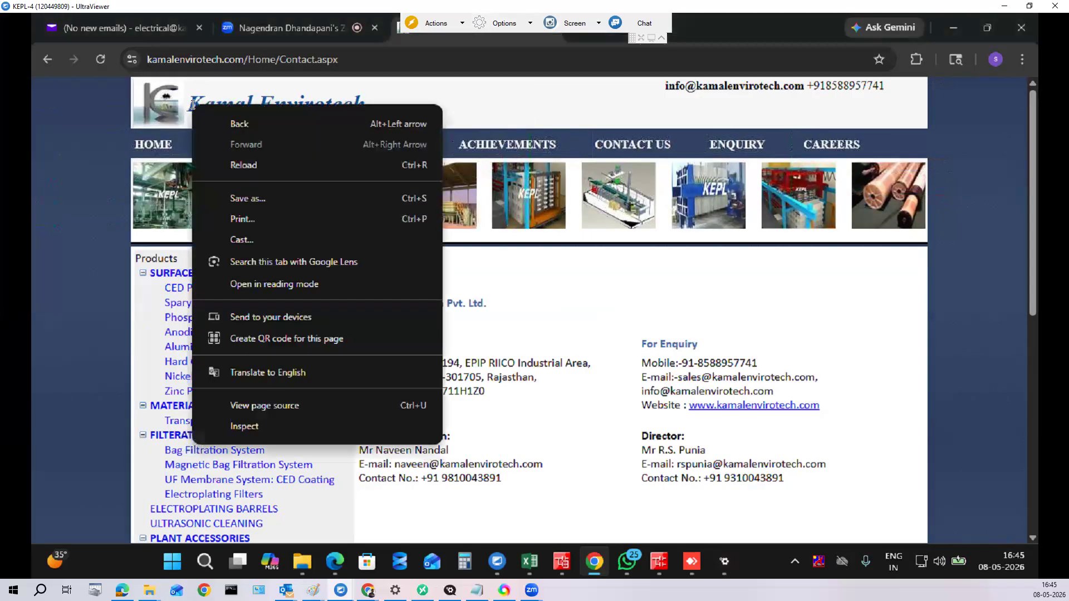
pyautogui.click(250, 200)
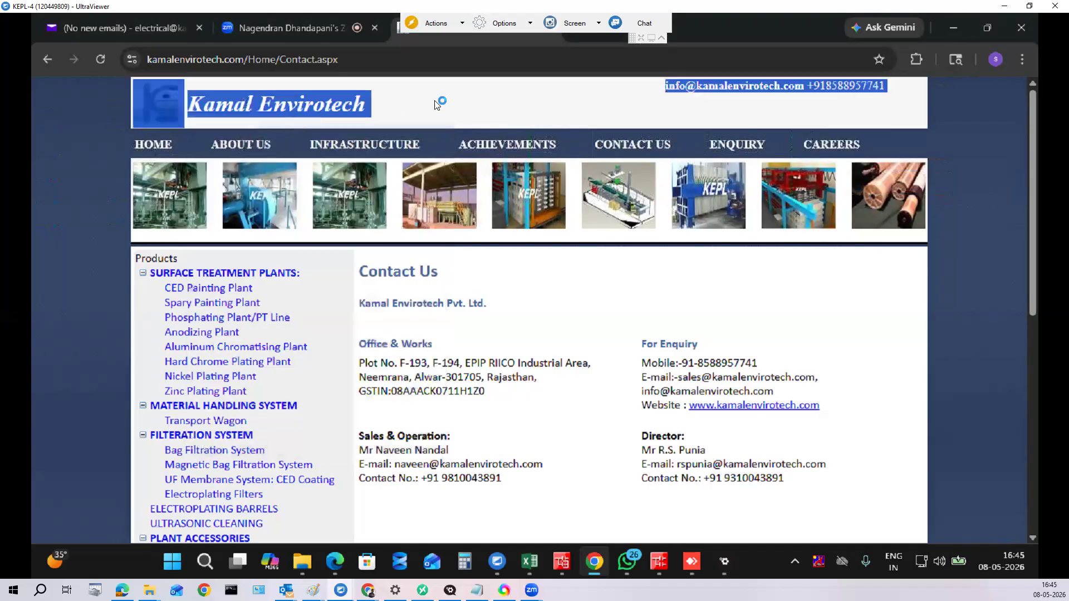
pyautogui.moveTo(382, 112); pyautogui.dragTo(167, 104)
pyautogui.rightClick(158, 100)
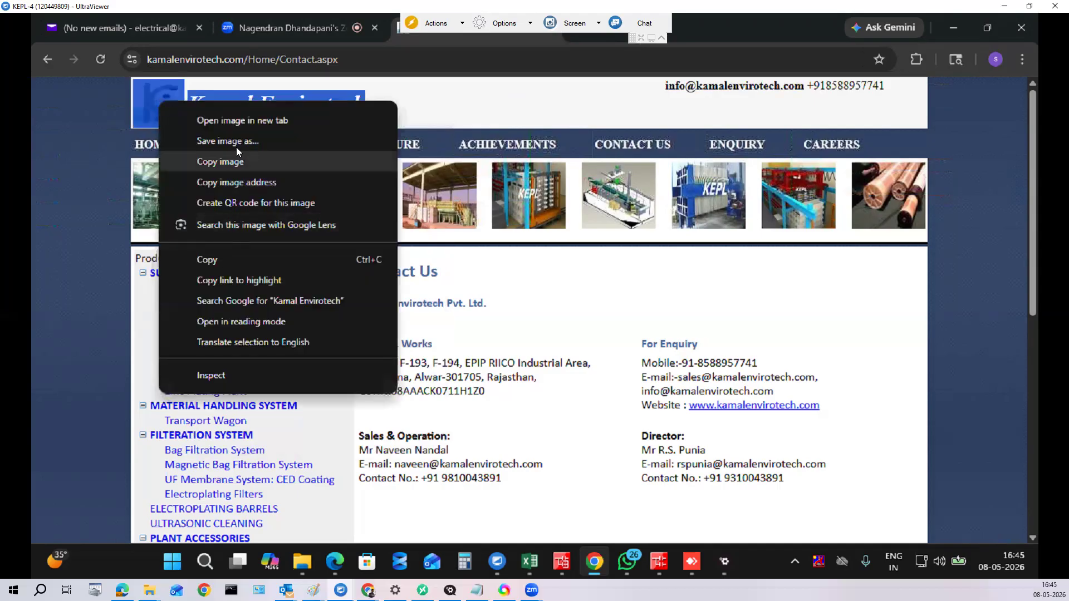
pyautogui.click(240, 142)
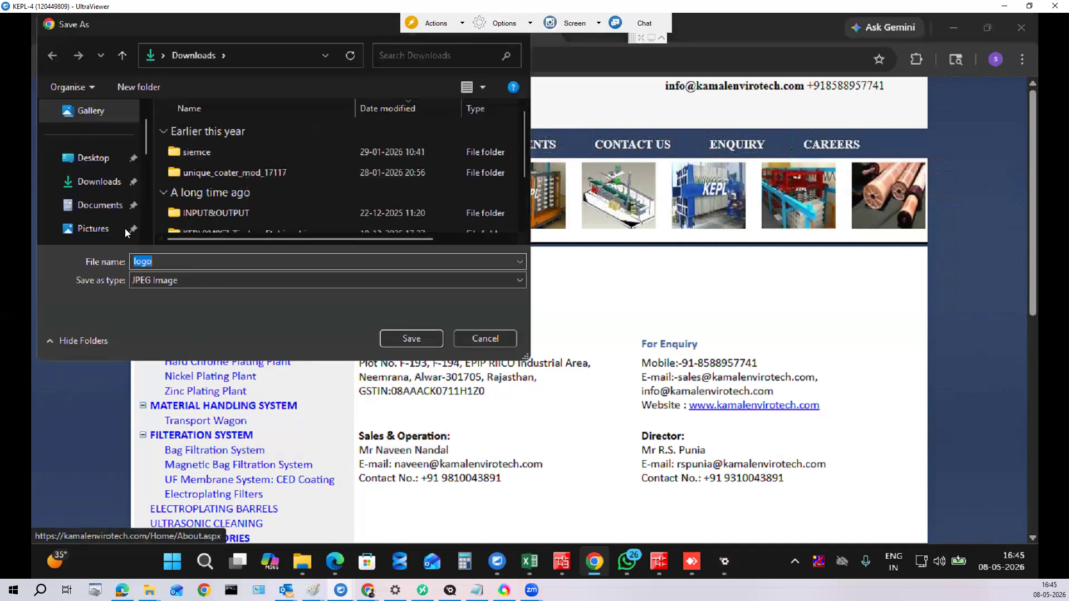
# Step: Save the logo as logo.jpg in the D:\AC\KAMAL_ENVIRO…\IMAGES folder
pyautogui.click(96, 158)
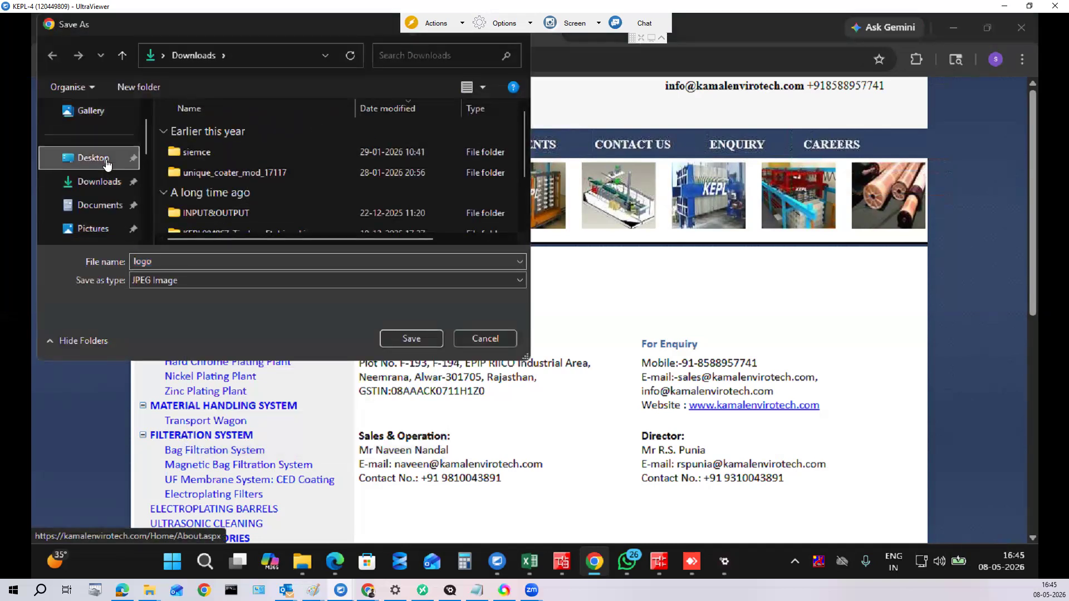
pyautogui.moveTo(144, 145); pyautogui.dragTo(149, 235)
pyautogui.scroll(3, 111, 185)
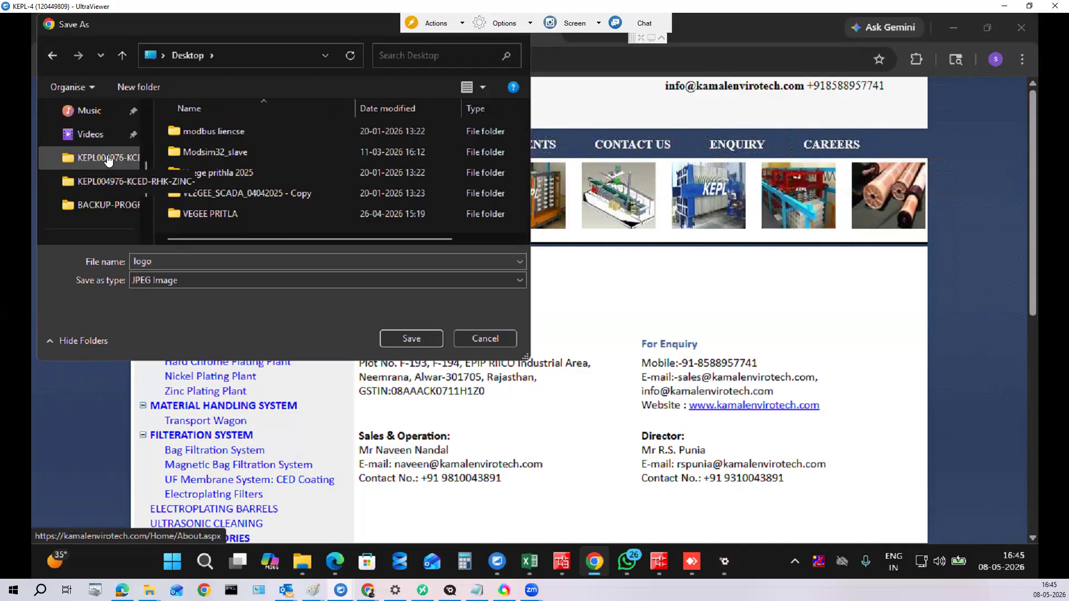
pyautogui.click(109, 161)
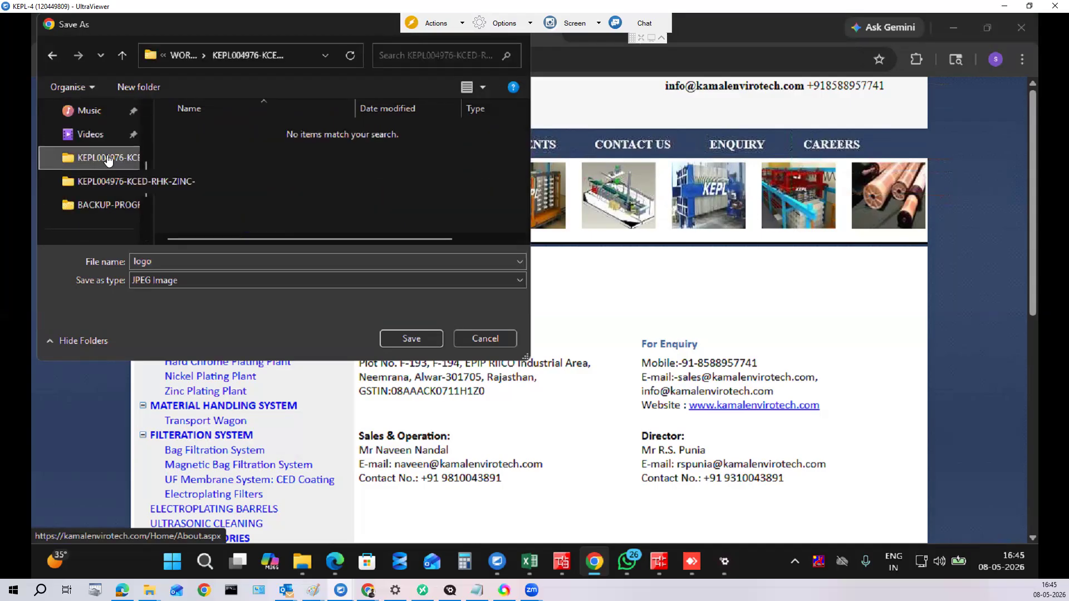
pyautogui.scroll(-1, 137, 204)
pyautogui.click(106, 228)
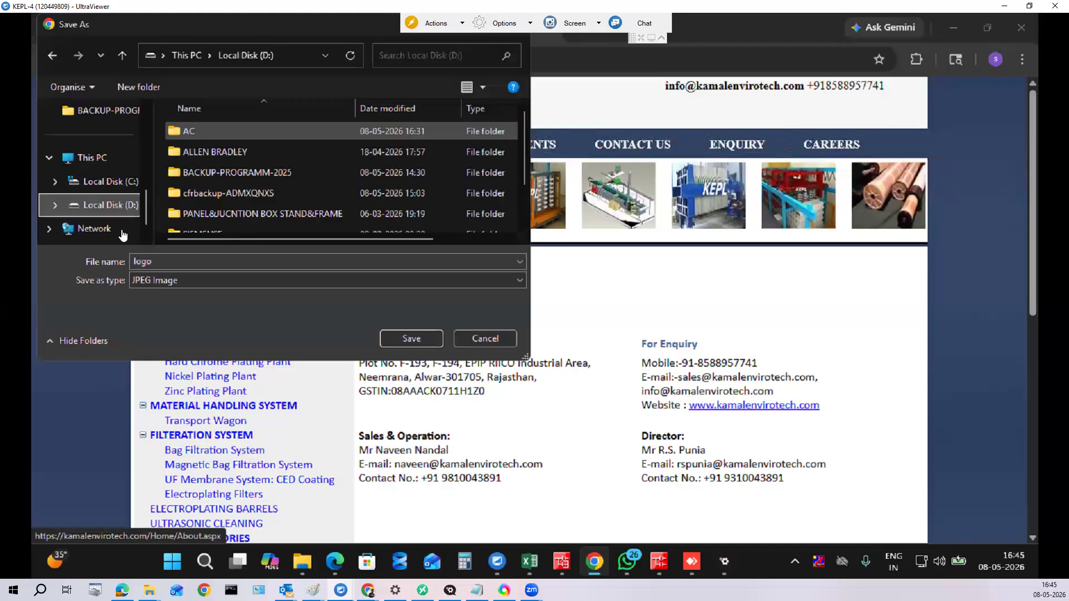
pyautogui.doubleClick(217, 134)
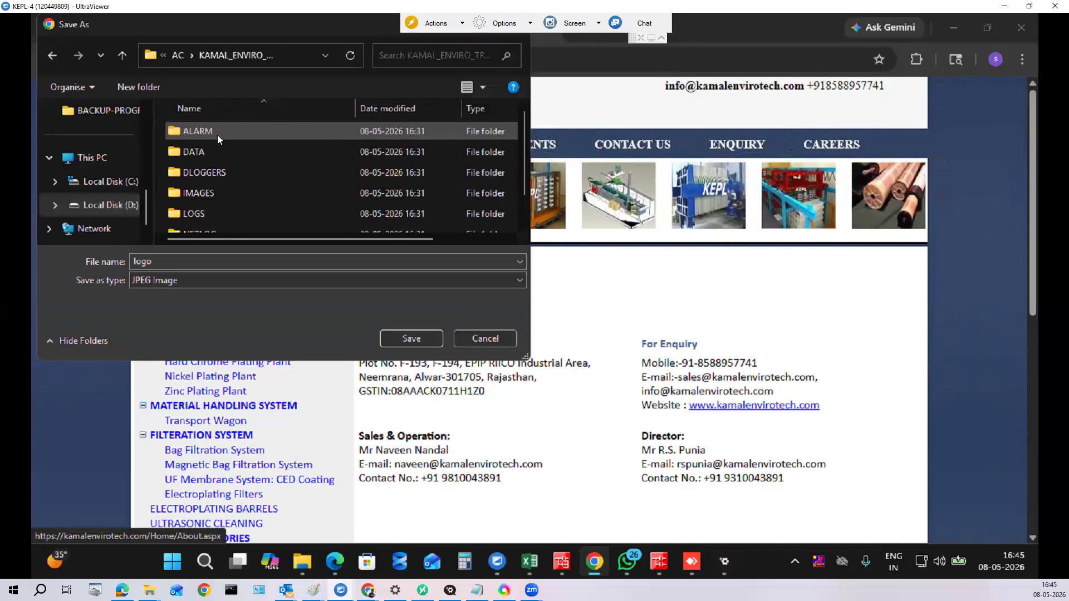
pyautogui.doubleClick(190, 193)
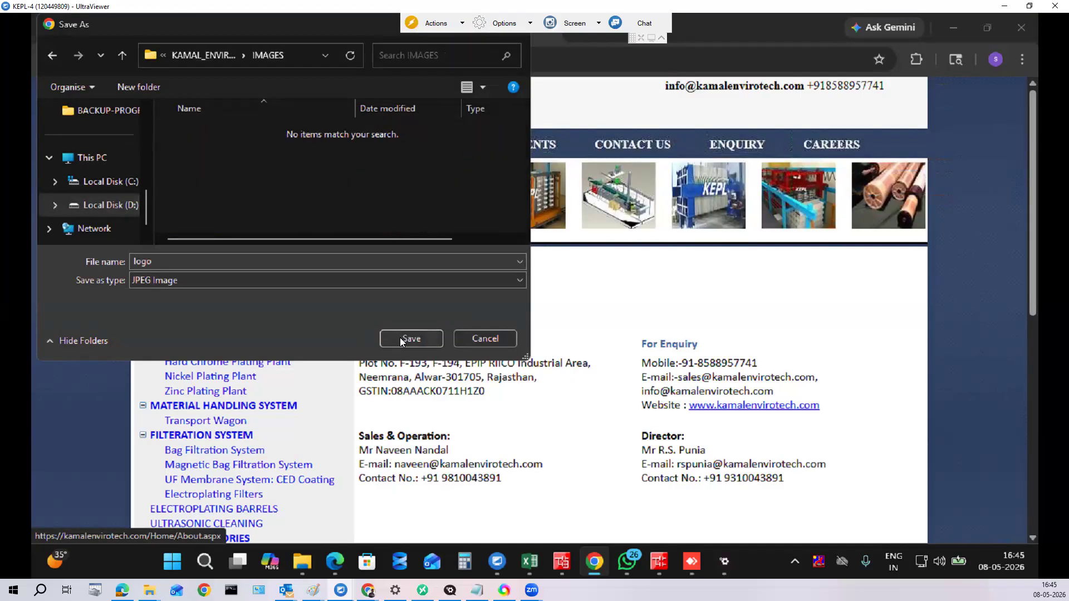
pyautogui.click(400, 339)
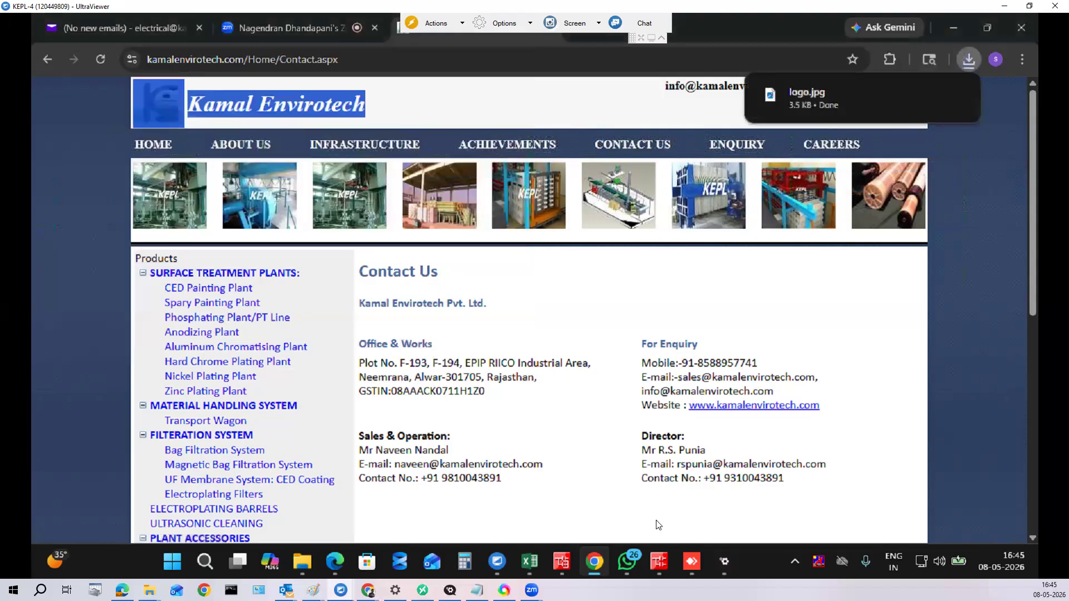
# Step: Draw a new rectangle near the top-left of the Welcome screen
pyautogui.click(724, 561)
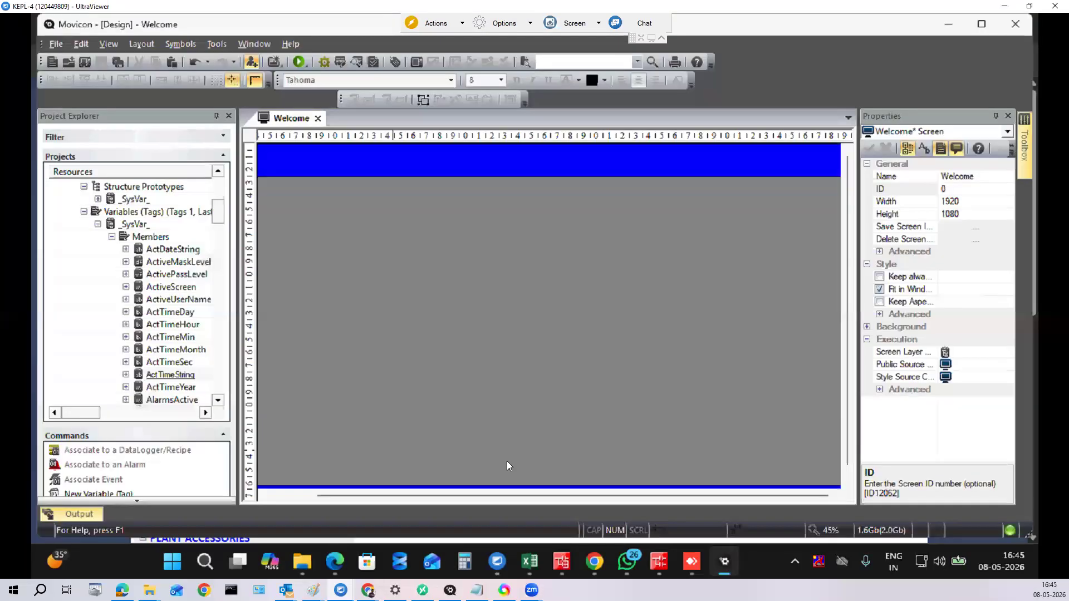
pyautogui.moveTo(1023, 161)
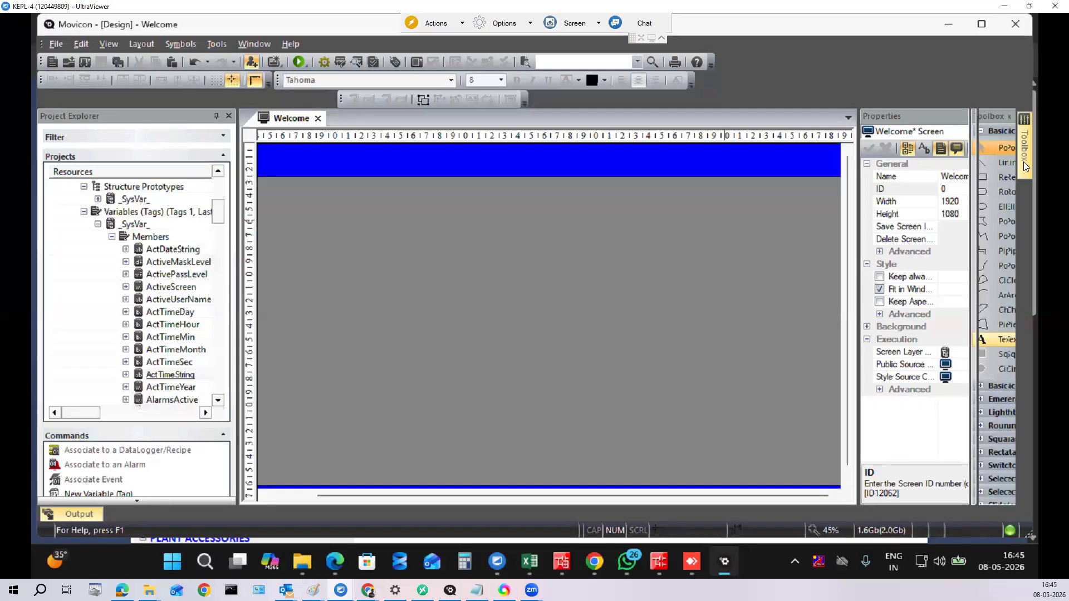
pyautogui.click(980, 178)
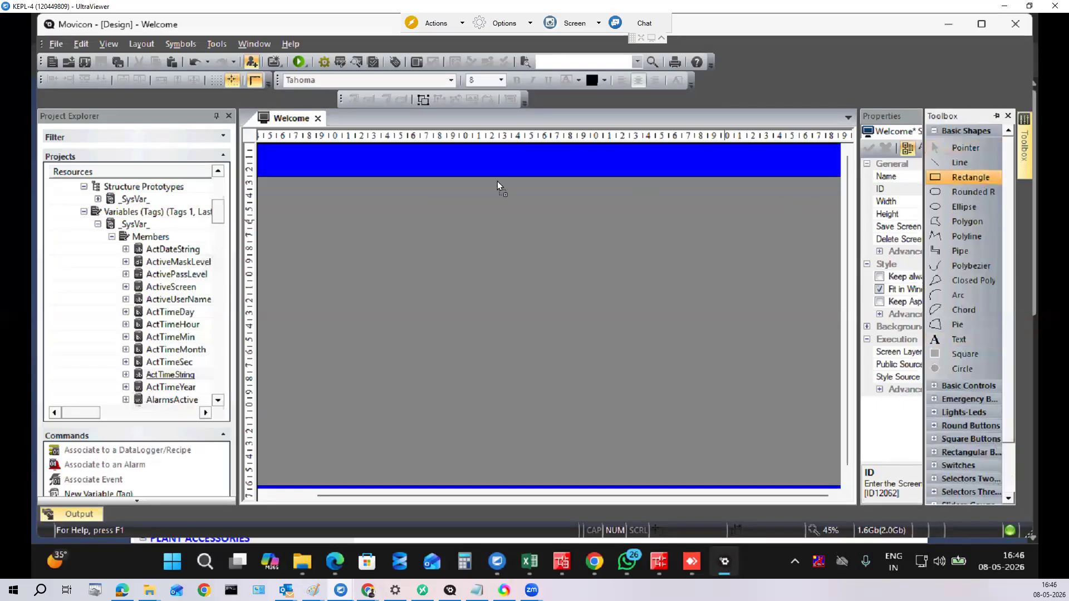
pyautogui.click(277, 157)
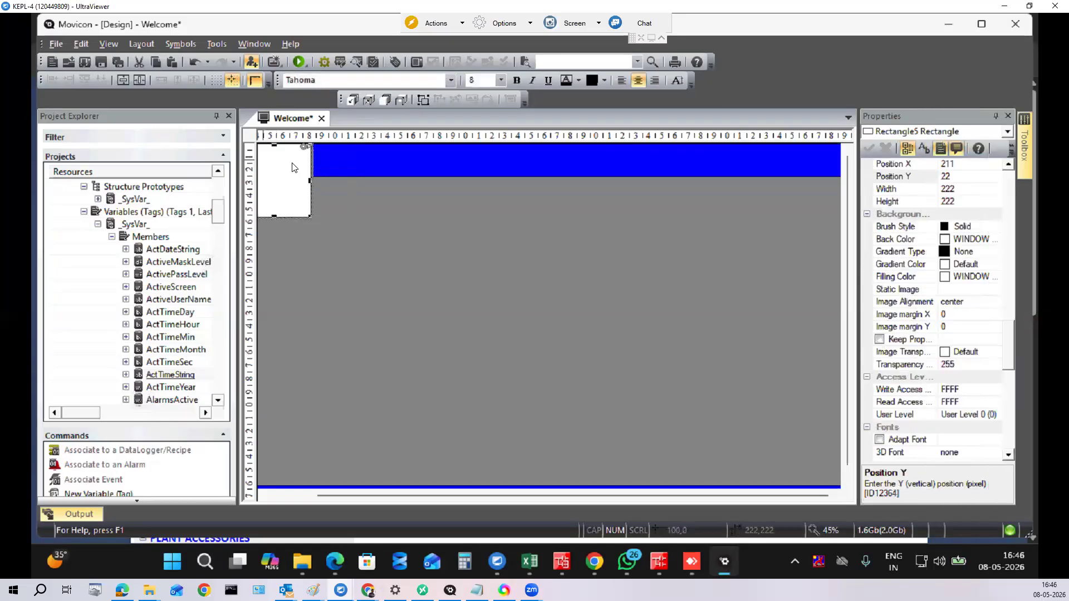
pyautogui.moveTo(291, 167); pyautogui.dragTo(287, 162)
pyautogui.press('Left')
pyautogui.press('Left')
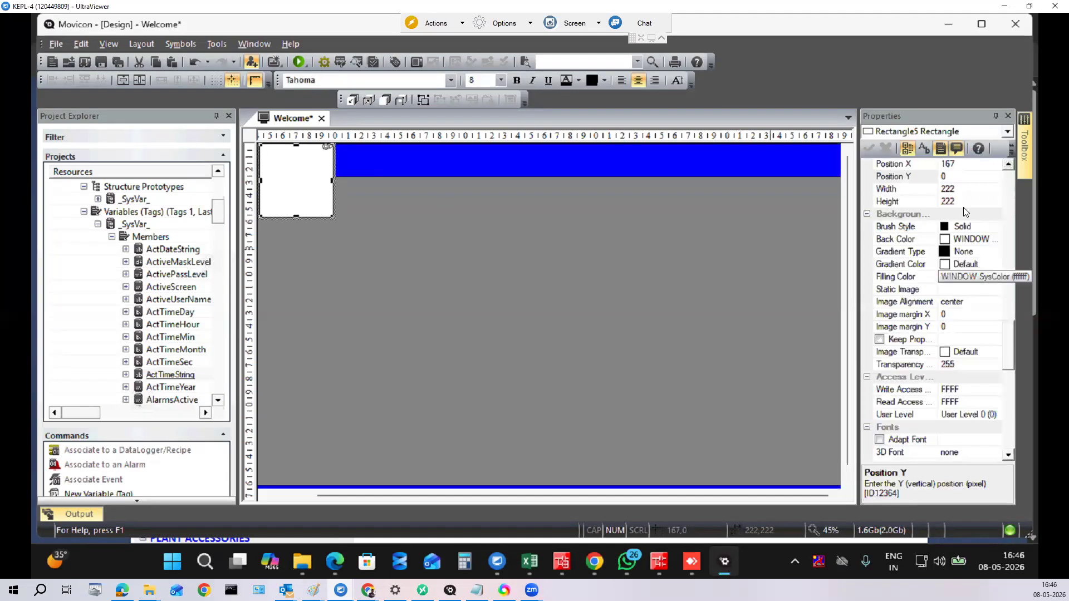
# Step: Set the rectangle's position to X 0, Y 0
pyautogui.scroll(1, 968, 183)
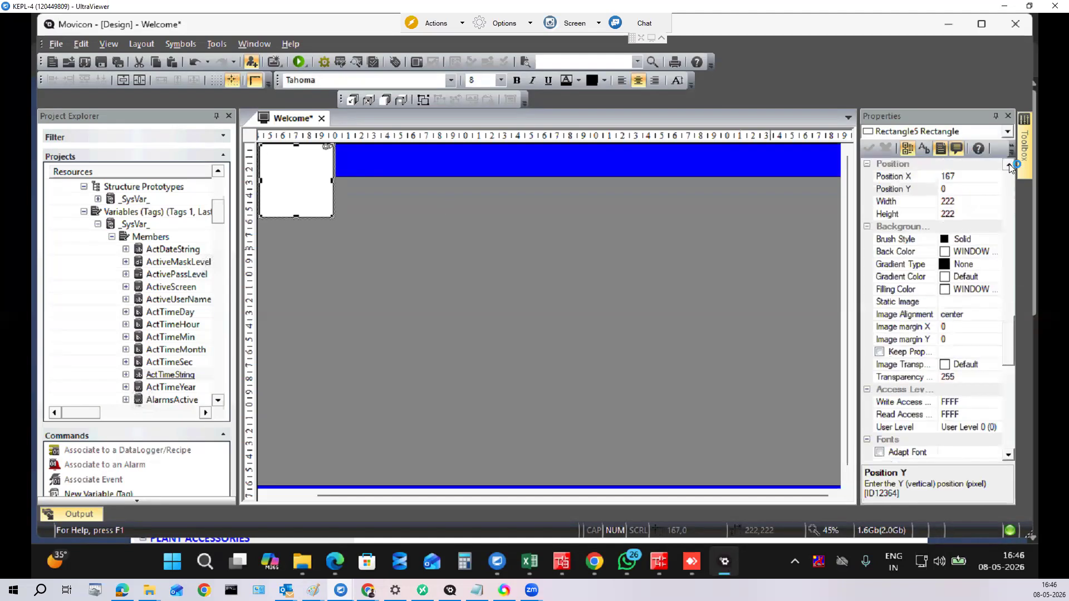
pyautogui.click(891, 203)
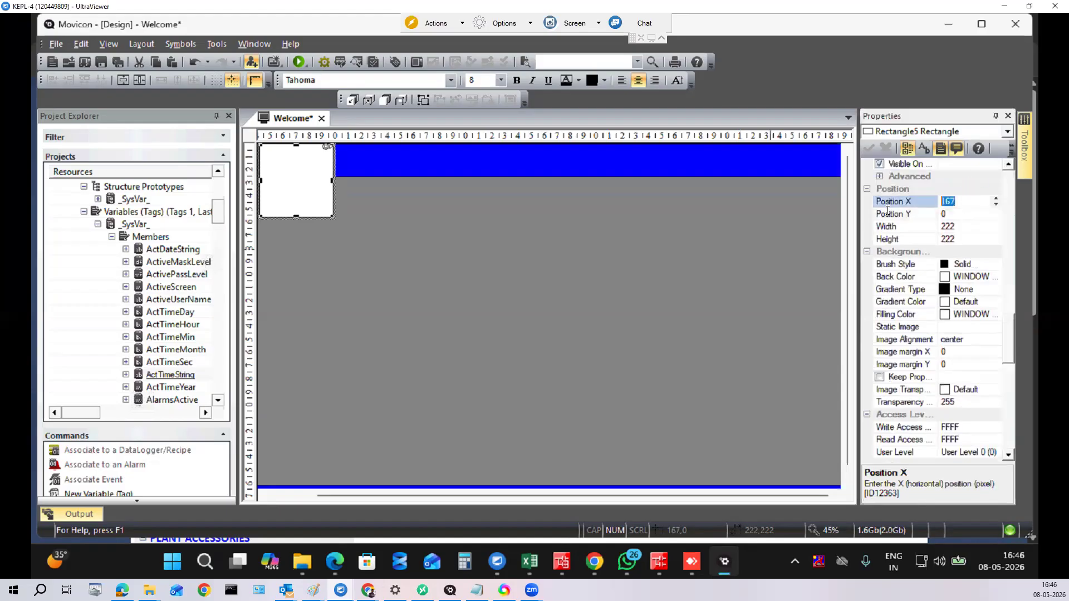
pyautogui.write('0')
pyautogui.click(901, 216)
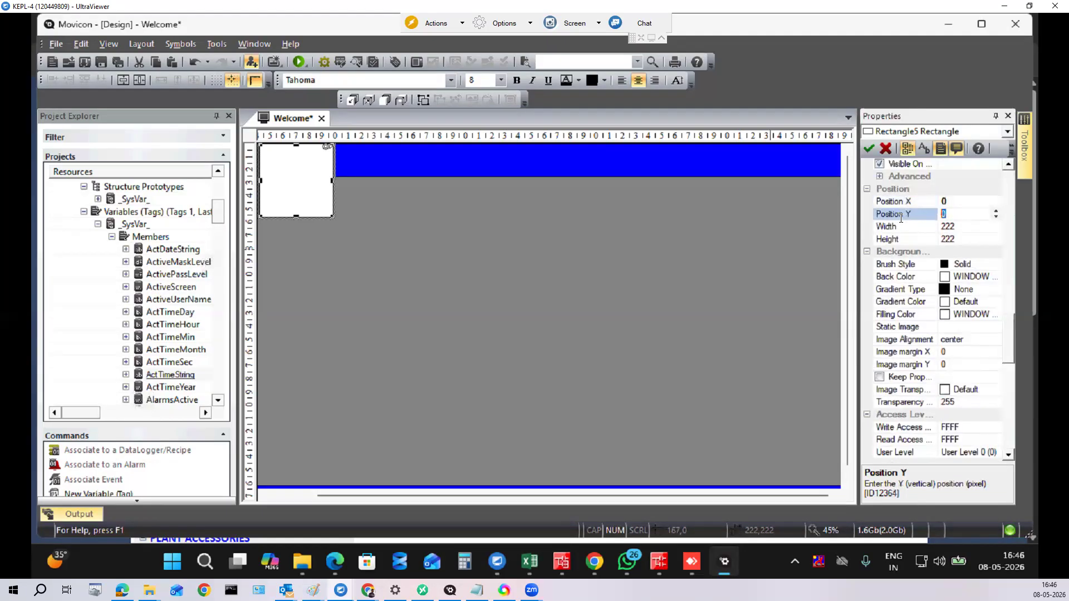
pyautogui.click(869, 148)
pyautogui.moveTo(640, 497); pyautogui.dragTo(365, 511)
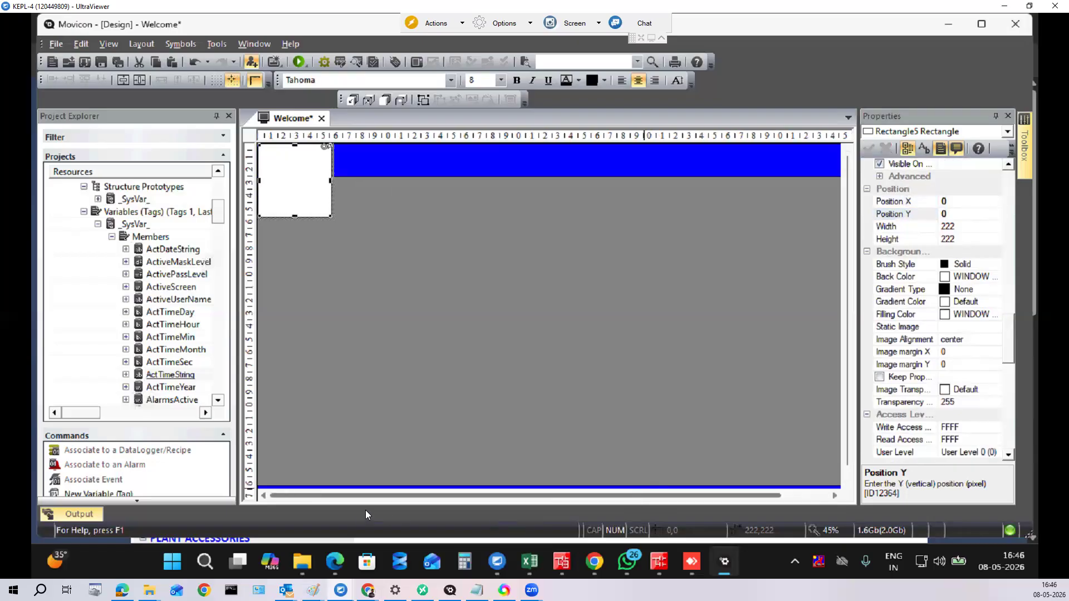
# Step: Size the rectangle to height 100 and width 100
pyautogui.click(964, 240)
pyautogui.write('100')
pyautogui.click(967, 230)
pyautogui.click(916, 229)
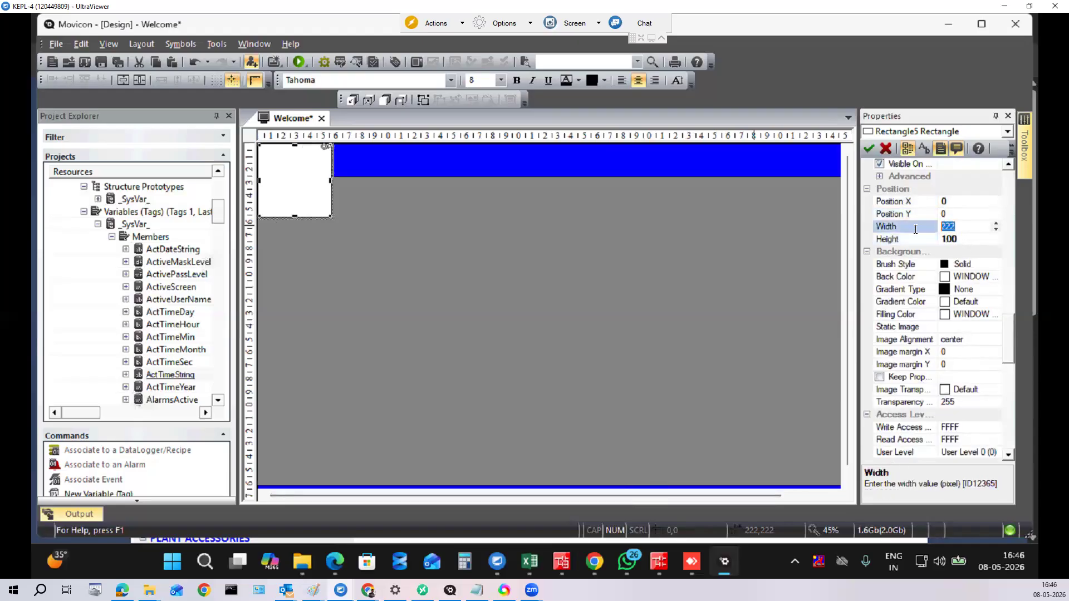
pyautogui.write('250')
pyautogui.click(869, 149)
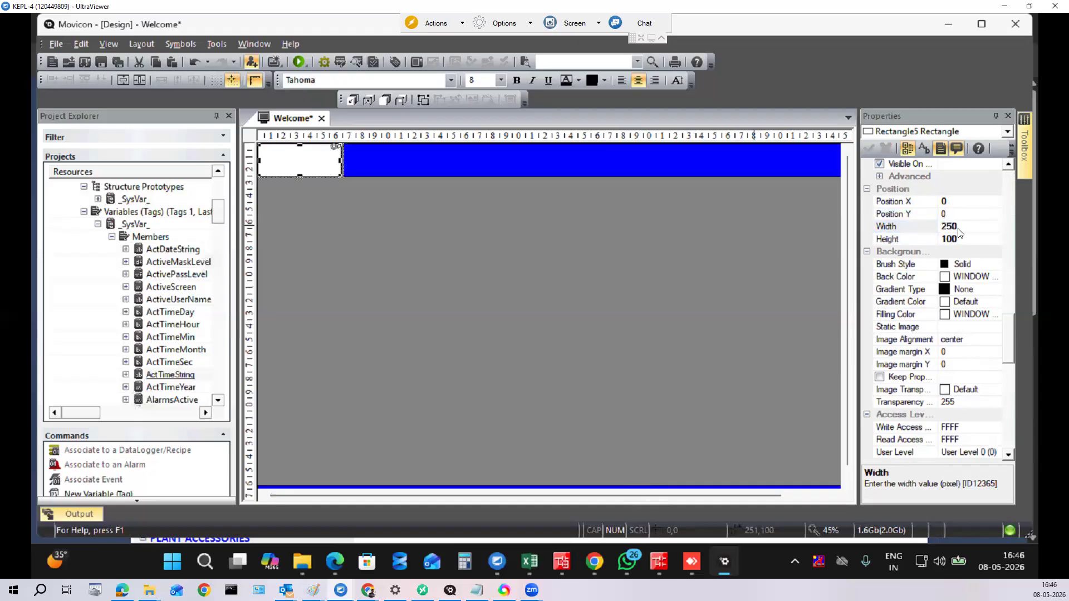
pyautogui.click(913, 228)
pyautogui.write('100')
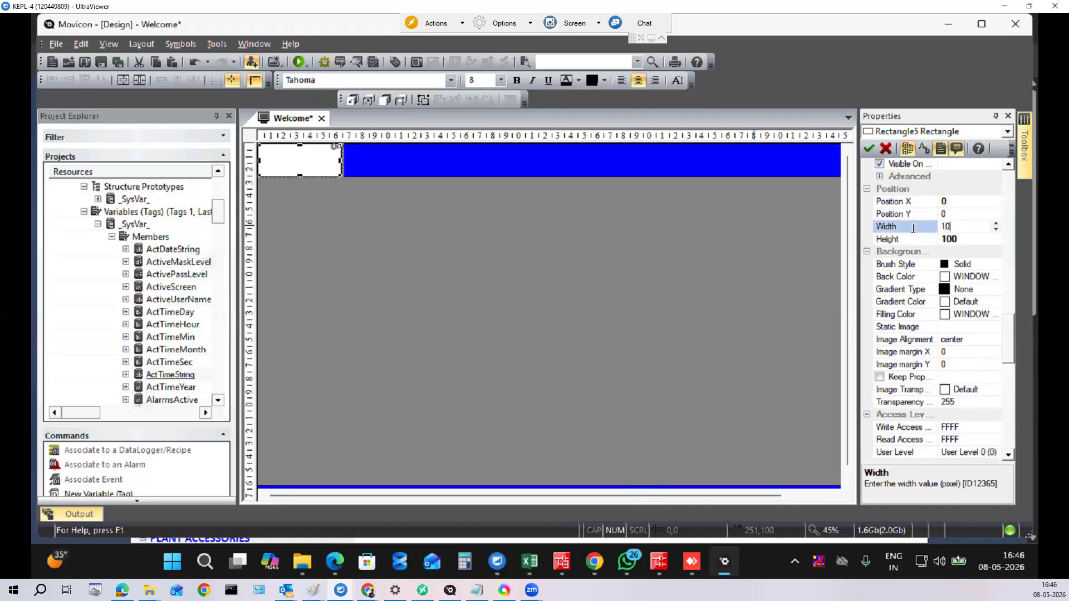
pyautogui.click(868, 150)
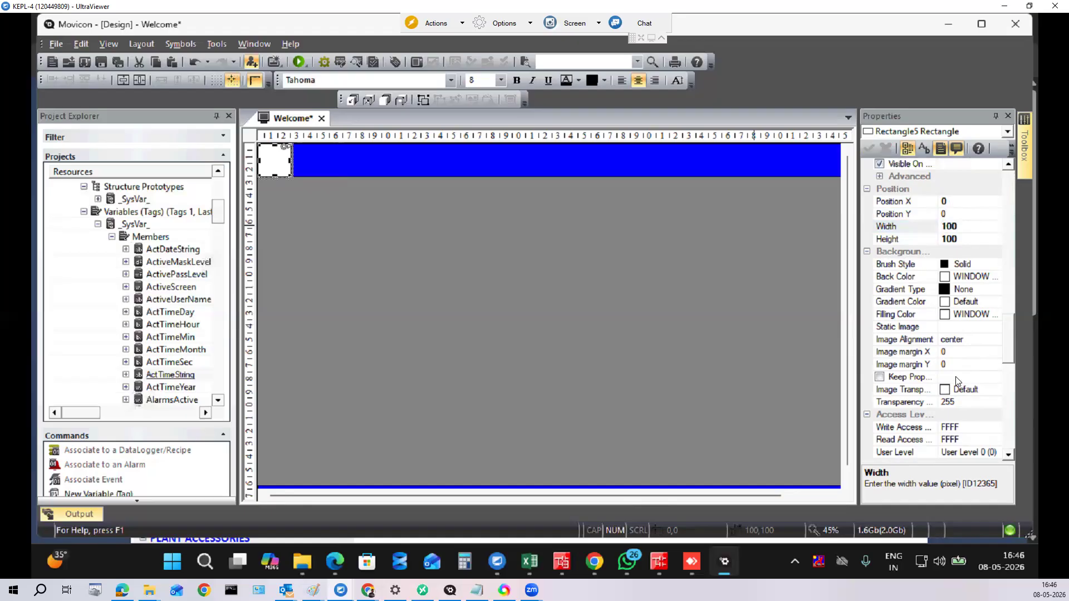
# Step: Set the rectangle's static image to IMAGES\logo.jpg
pyautogui.click(955, 330)
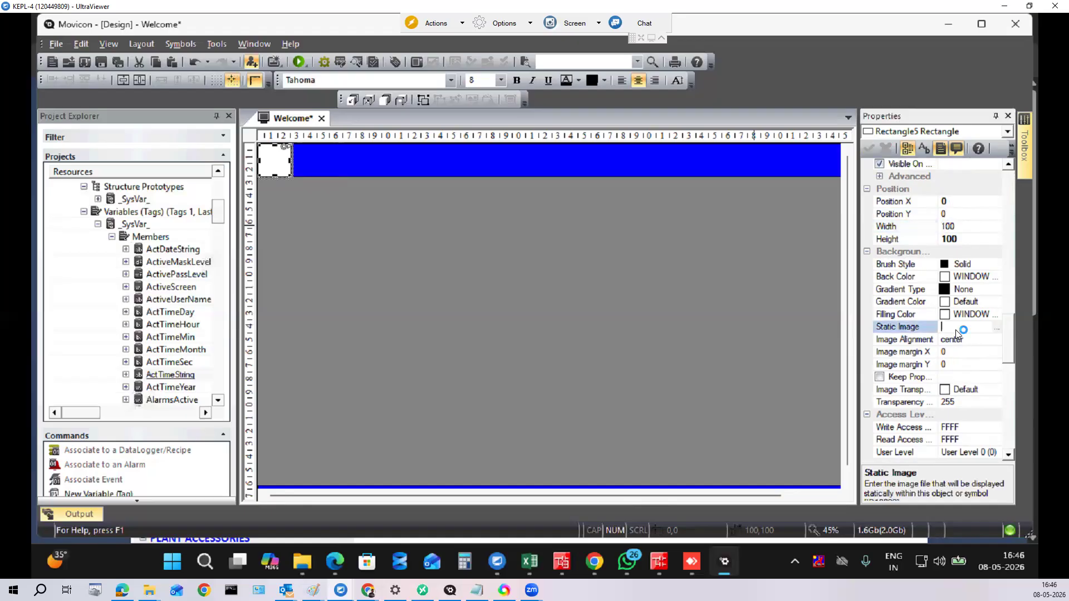
pyautogui.click(997, 328)
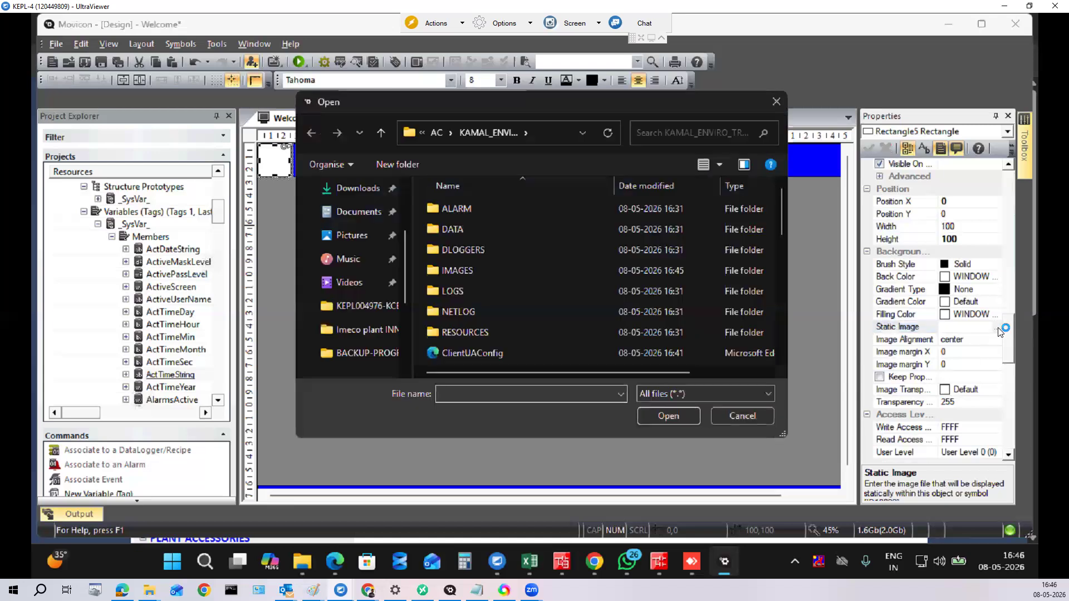
pyautogui.doubleClick(485, 267)
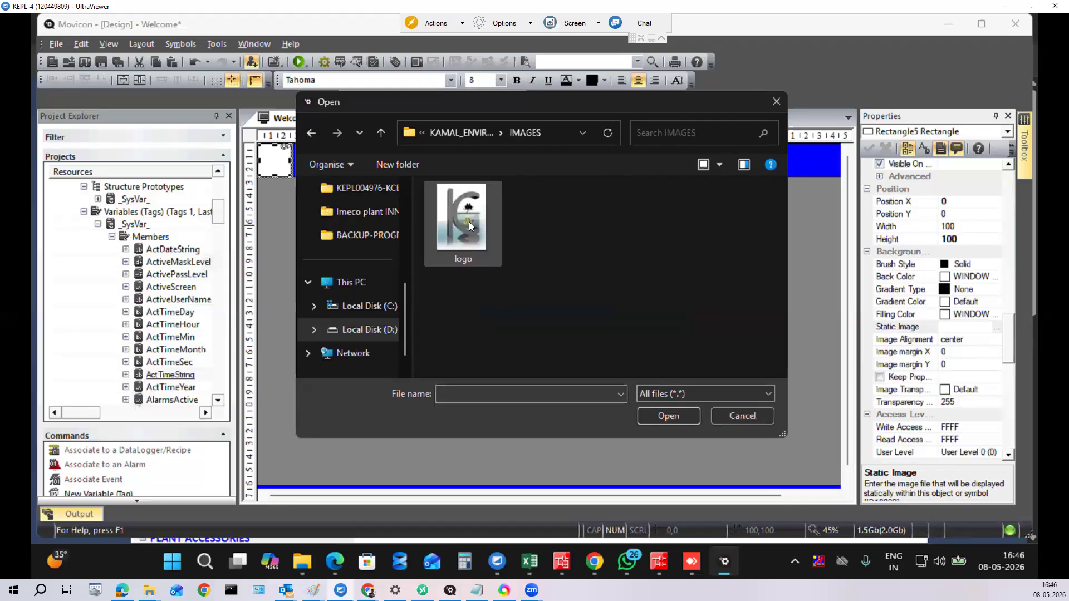
pyautogui.doubleClick(469, 222)
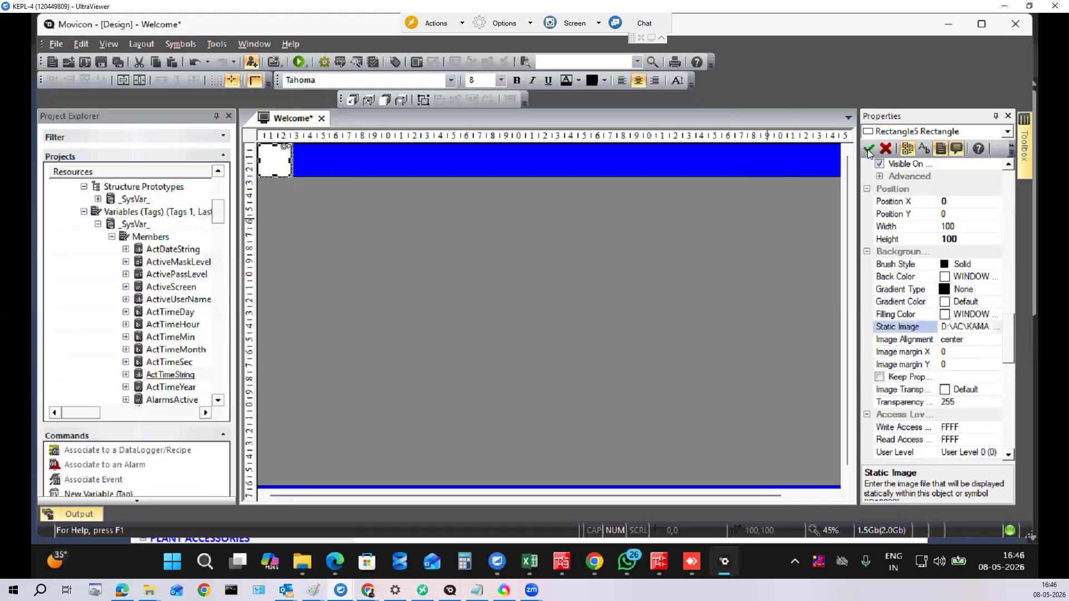
pyautogui.click(869, 149)
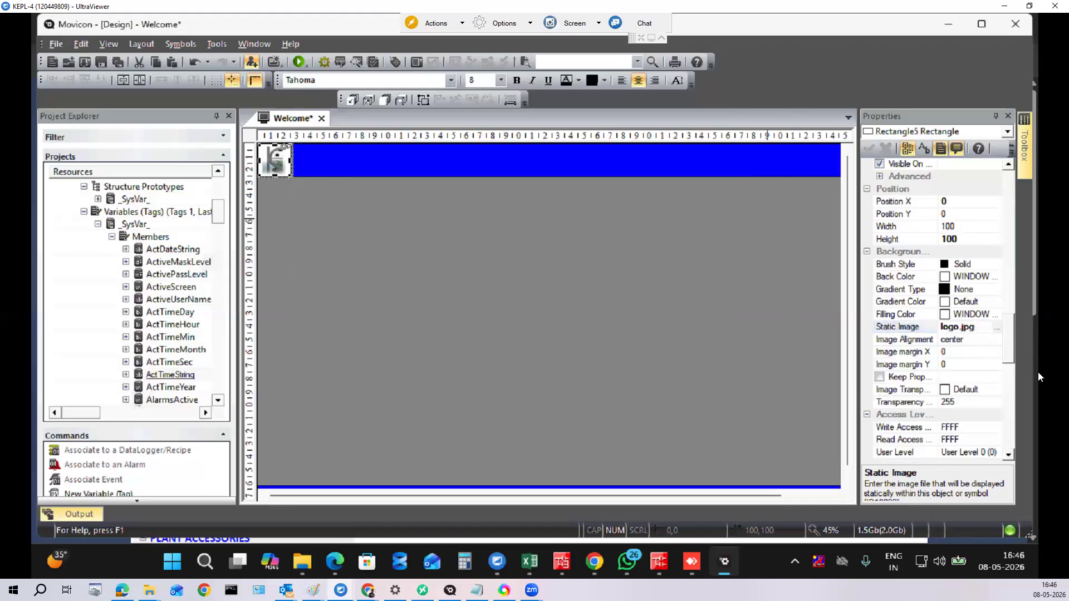
# Step: Make the logo image stretched to fill the rectangle and save the project
pyautogui.click(997, 340)
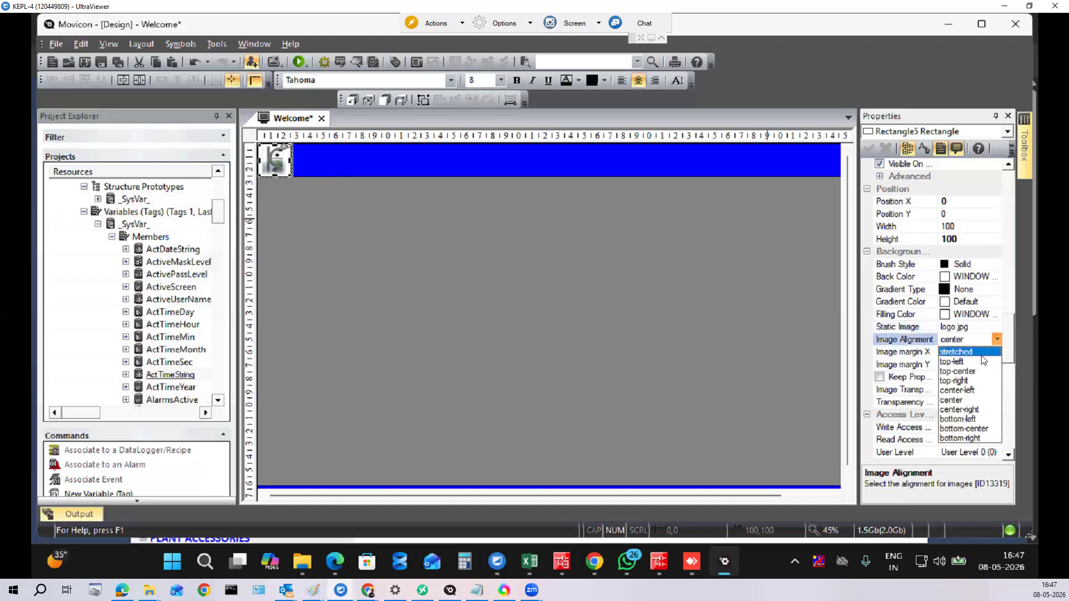
pyautogui.click(982, 353)
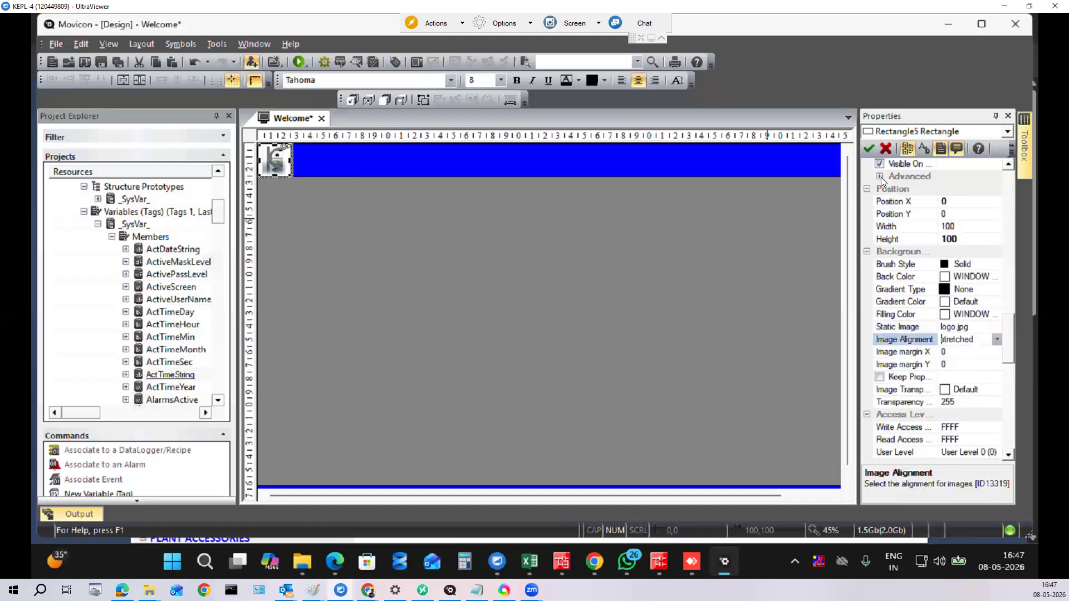
pyautogui.click(869, 149)
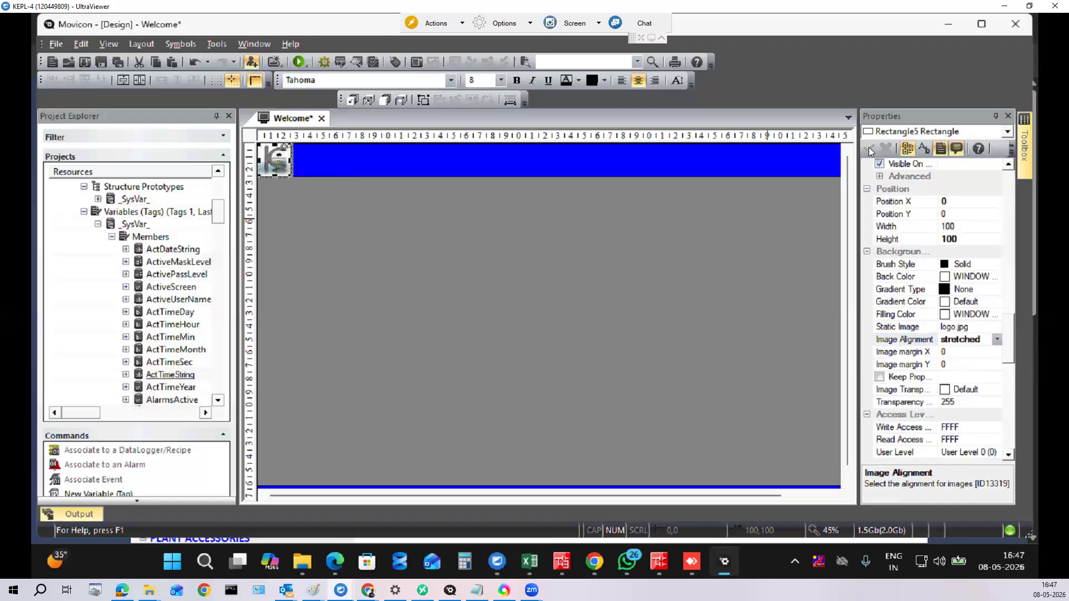
pyautogui.click(471, 304)
pyautogui.click(117, 62)
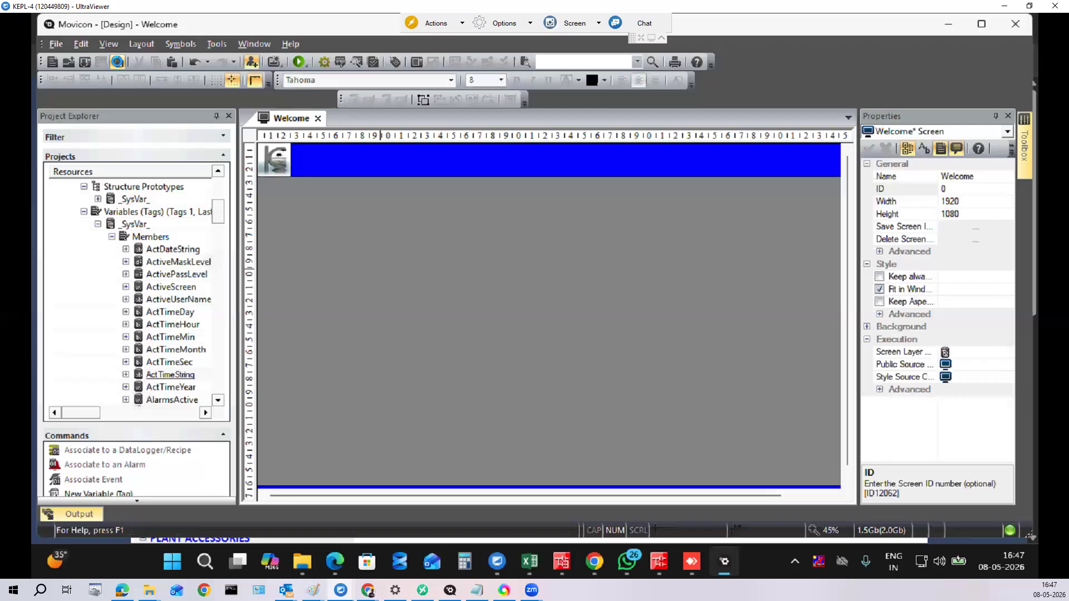
# Step: Place a new text object along the top of the Welcome screen
pyautogui.moveTo(662, 494); pyautogui.dragTo(731, 489)
pyautogui.moveTo(809, 477); pyautogui.dragTo(460, 443)
pyautogui.moveTo(1024, 164)
pyautogui.click(958, 339)
pyautogui.click(475, 151)
pyautogui.moveTo(485, 163); pyautogui.dragTo(303, 144)
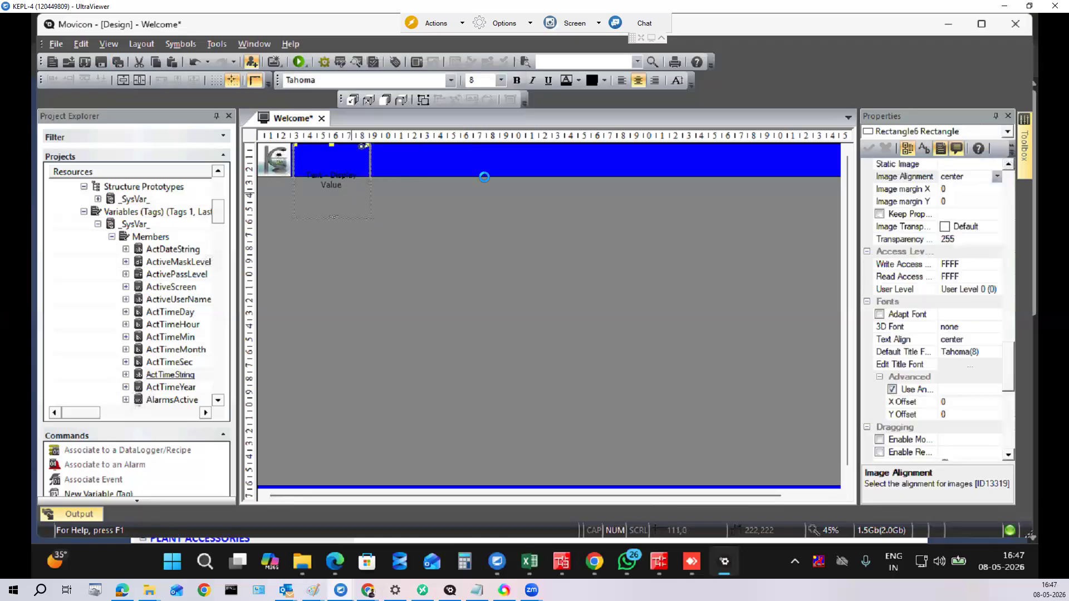
# Step: Set the banner to Position X 100, width 1820 and height 100
pyautogui.scroll(6, 1009, 372)
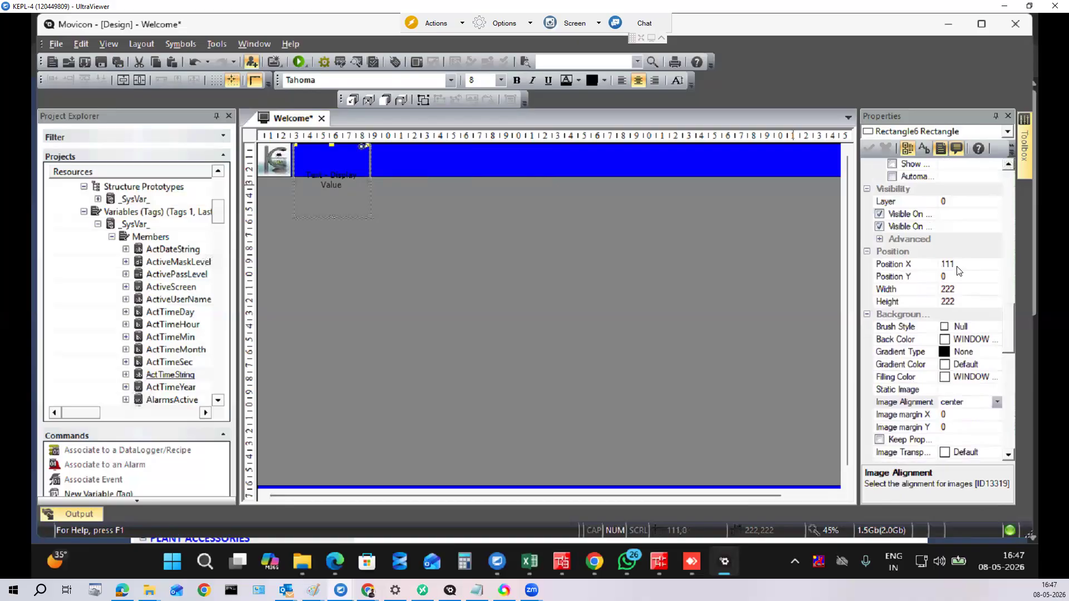
pyautogui.click(960, 264)
pyautogui.click(926, 266)
pyautogui.write('100')
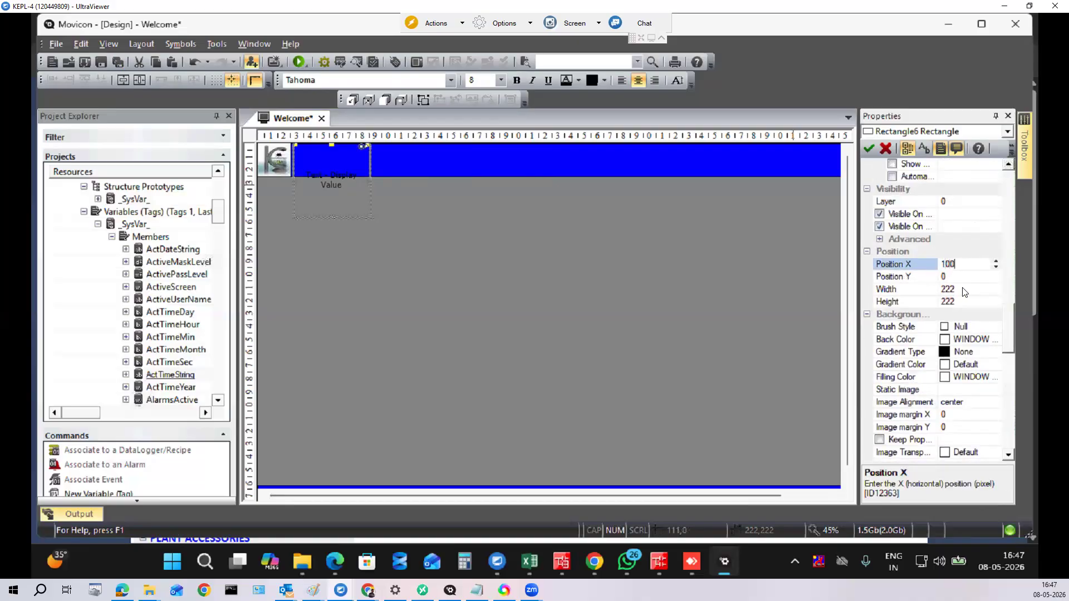
pyautogui.click(965, 292)
pyautogui.click(924, 288)
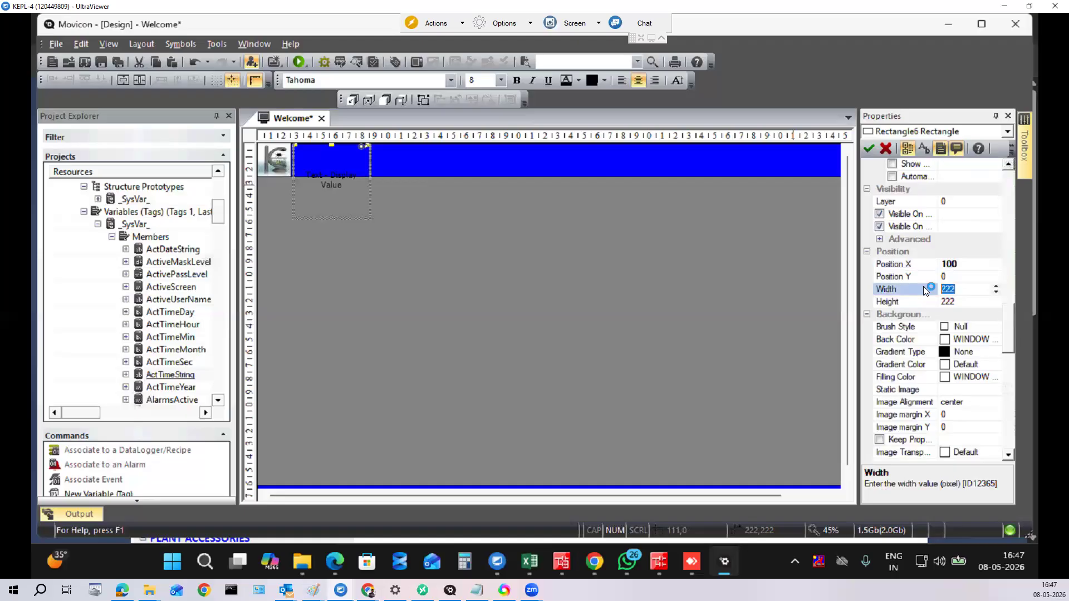
pyautogui.write('1820')
pyautogui.click(961, 302)
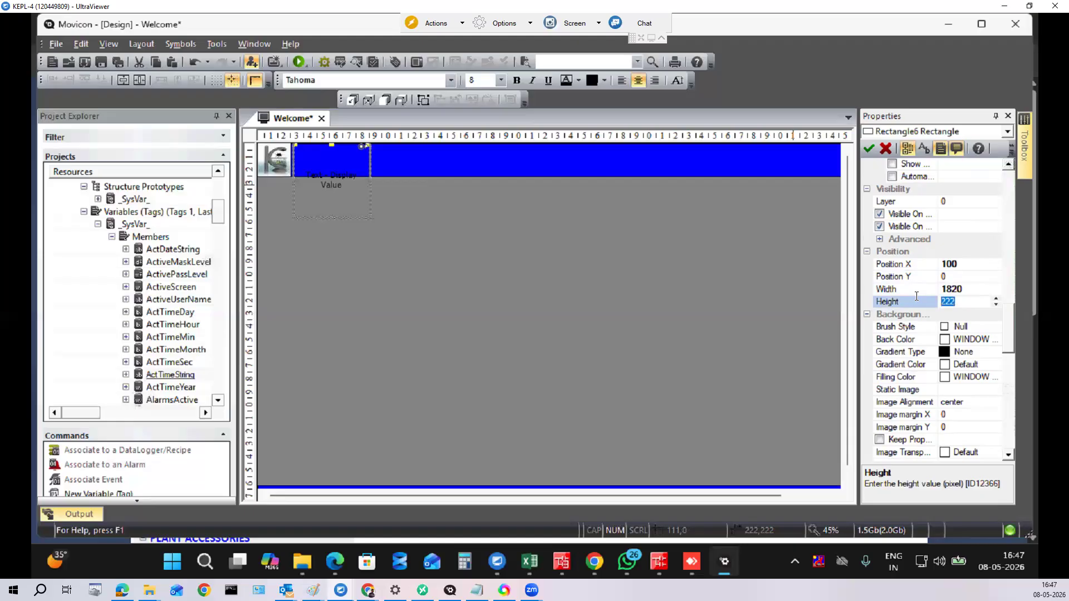
pyautogui.write('100')
pyautogui.click(868, 149)
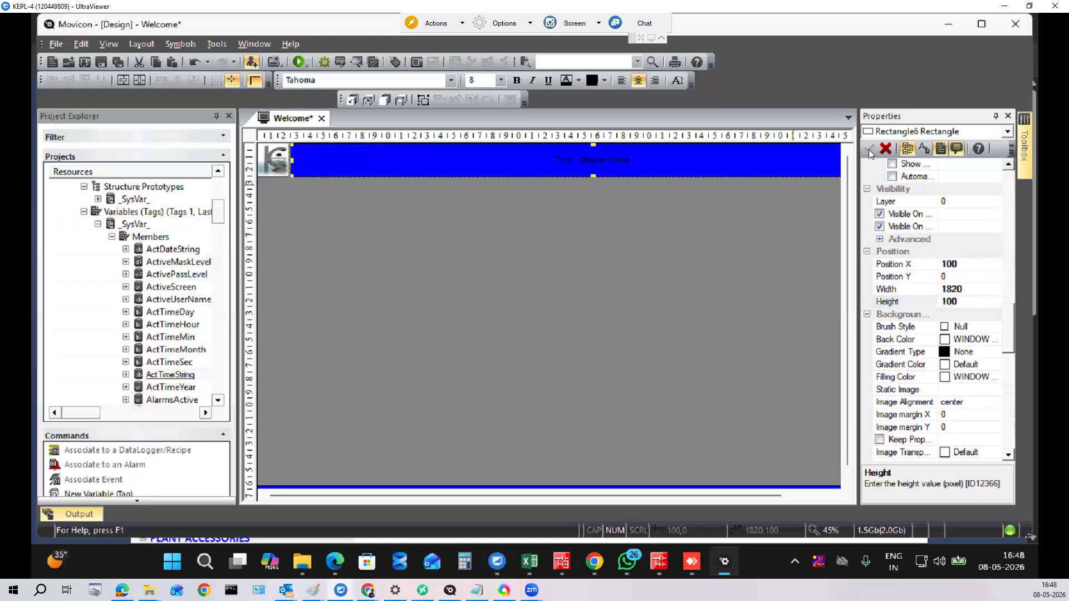
pyautogui.moveTo(534, 494); pyautogui.dragTo(692, 496)
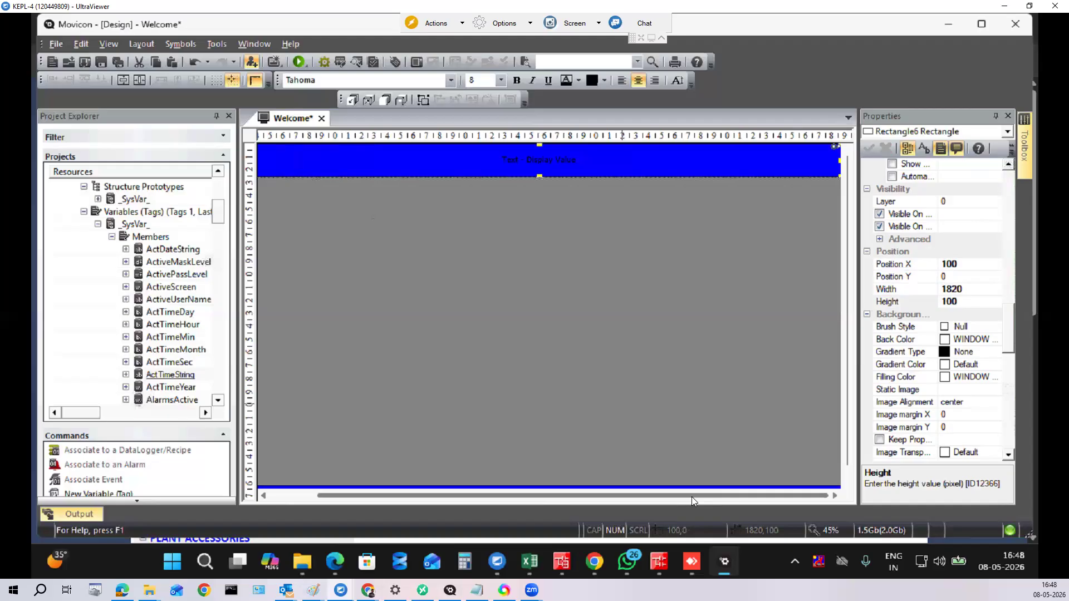
# Step: Replace the top banner's caption text with WELCOME
pyautogui.doubleClick(585, 164)
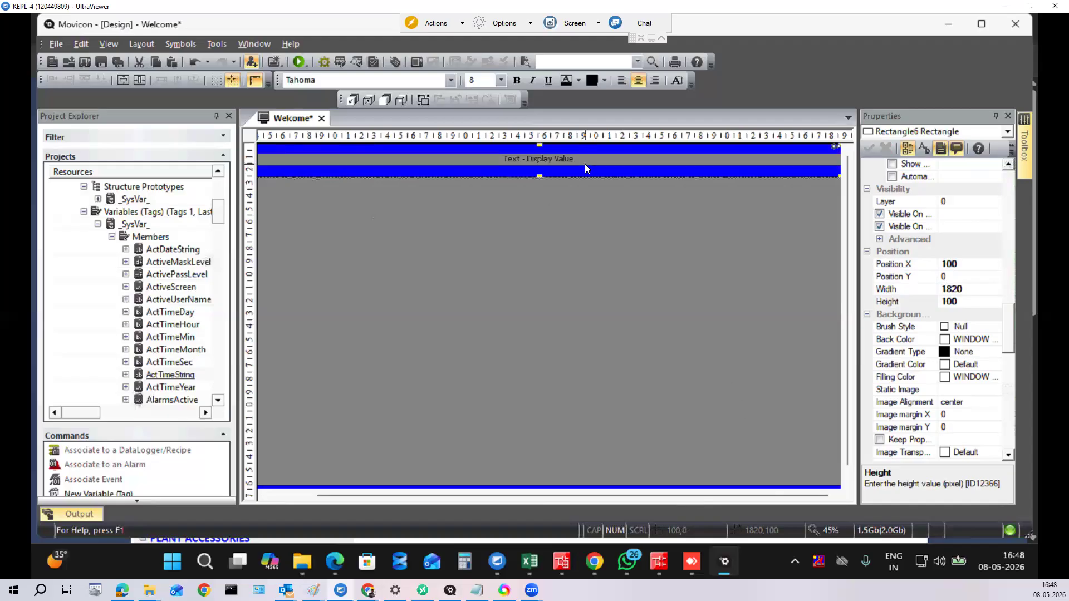
pyautogui.moveTo(579, 159); pyautogui.dragTo(473, 158)
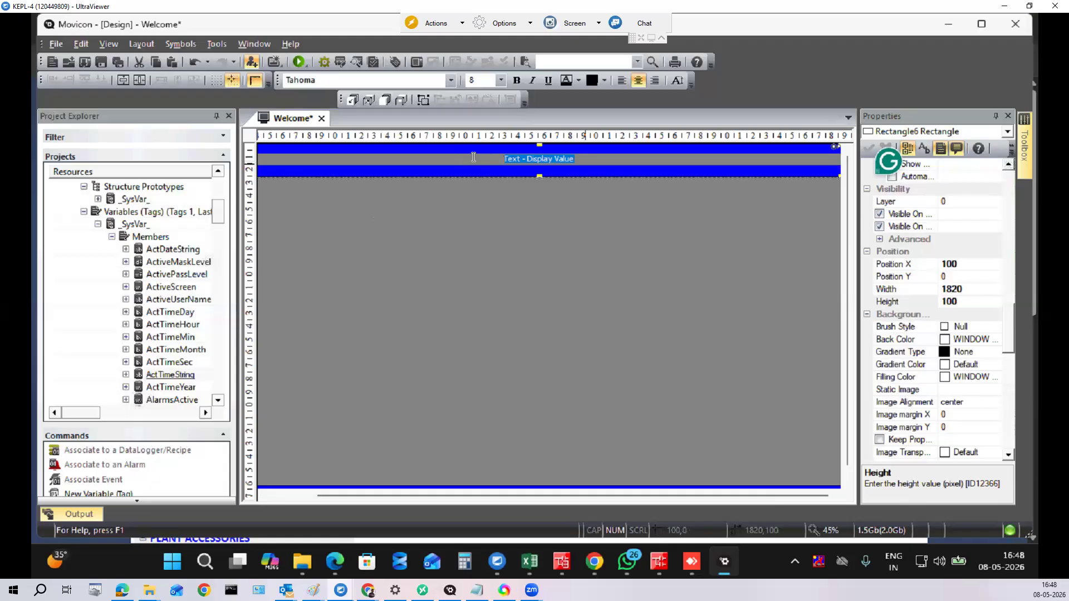
pyautogui.write('WELCOME')
pyautogui.click(406, 244)
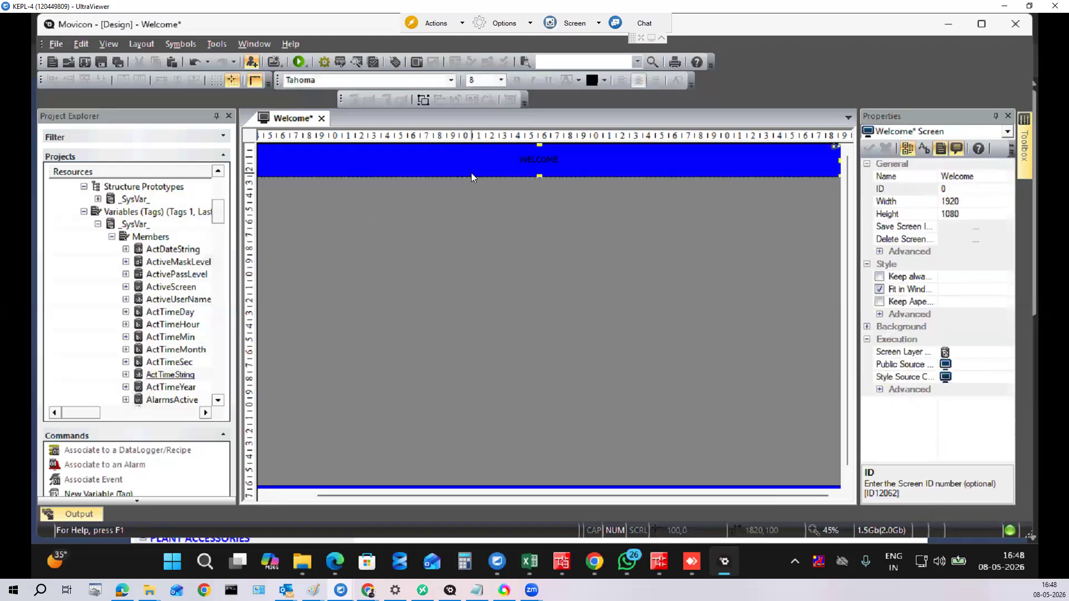
# Step: Format the WELCOME caption as bold, size 20, in white
pyautogui.click(500, 80)
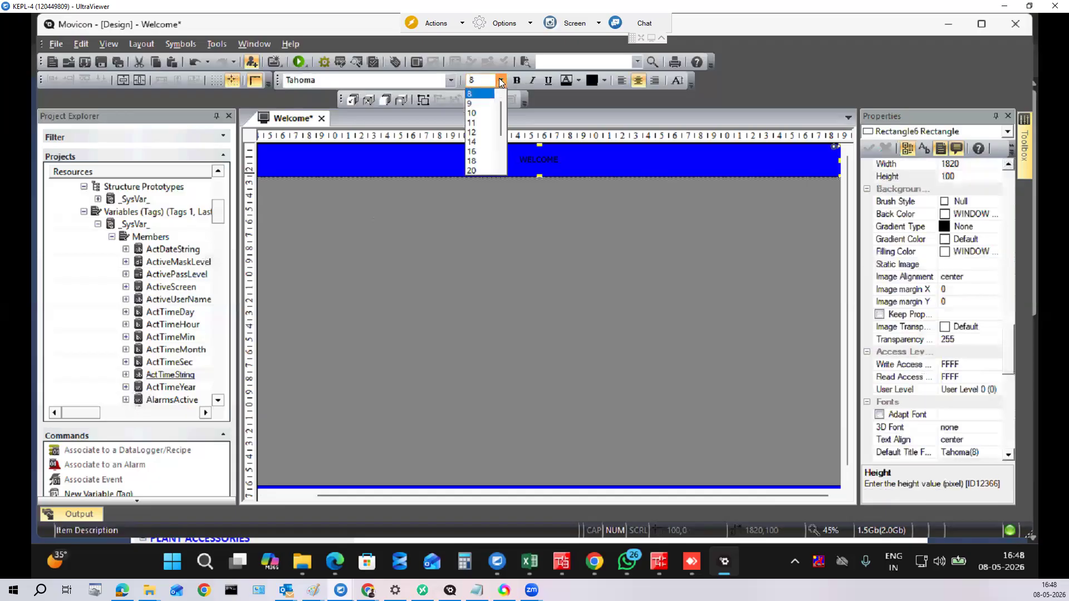
pyautogui.click(477, 170)
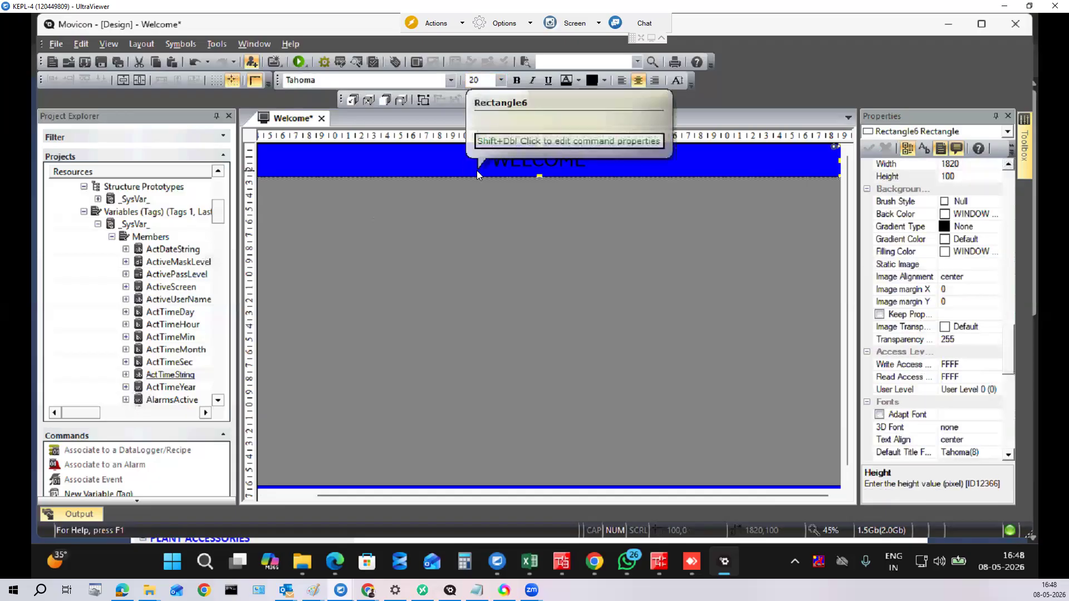
pyautogui.click(516, 80)
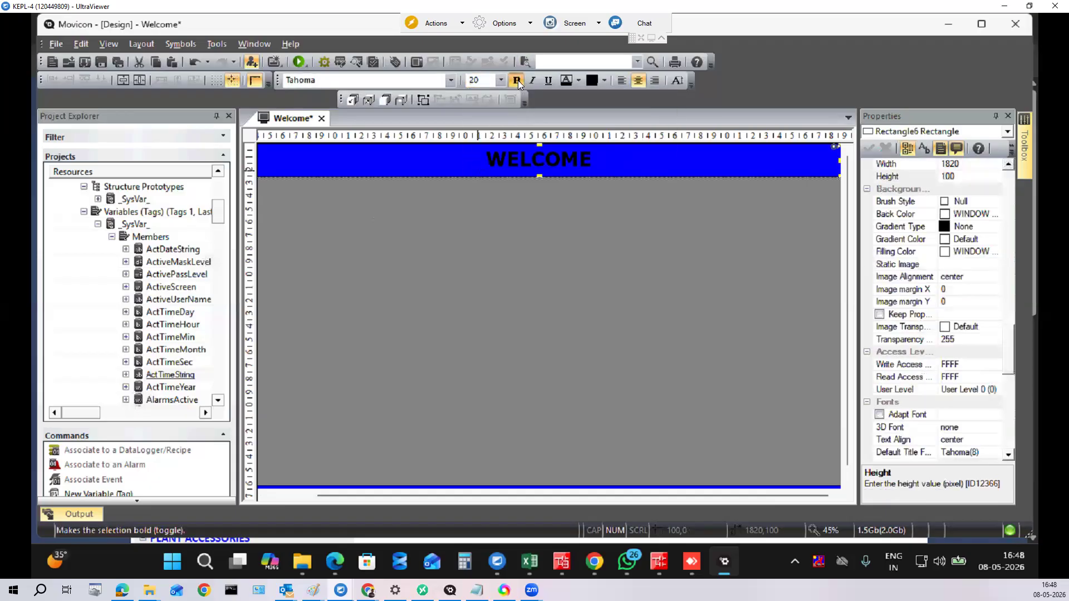
pyautogui.click(579, 80)
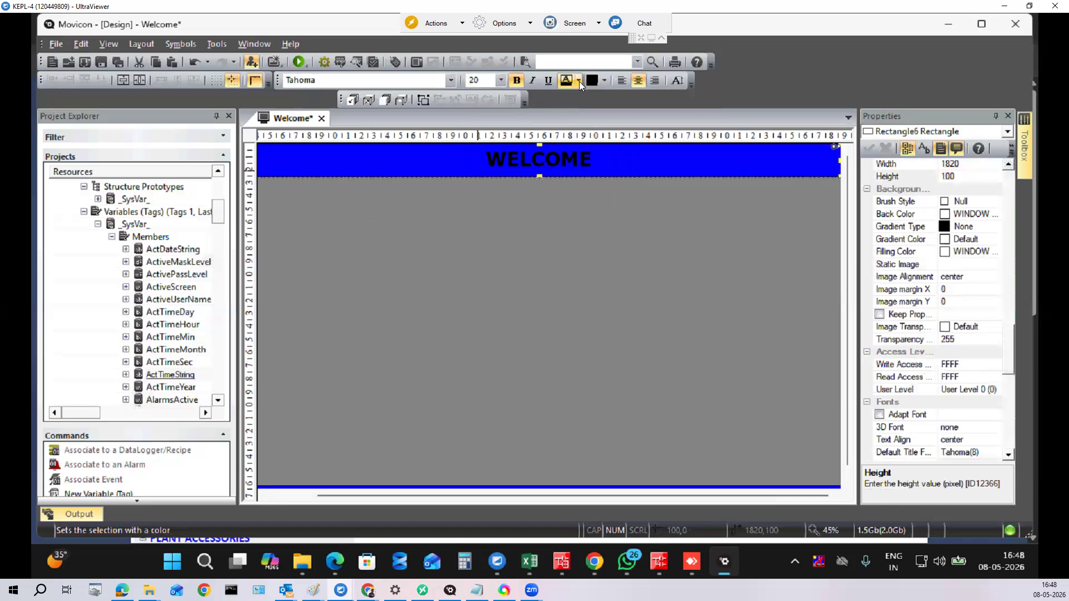
pyautogui.moveTo(579, 81)
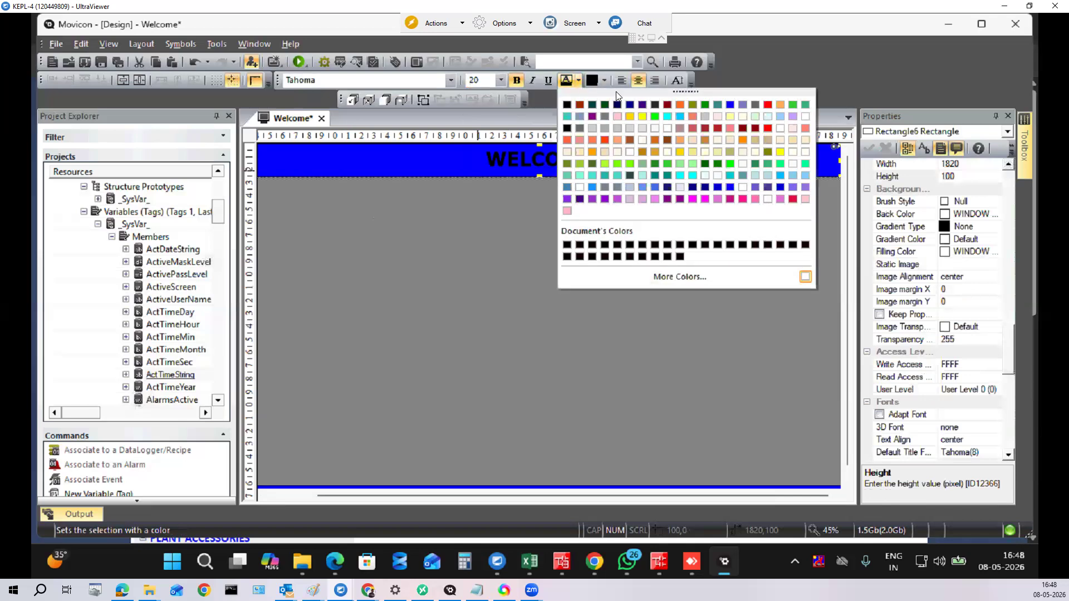
pyautogui.click(806, 117)
pyautogui.moveTo(602, 80)
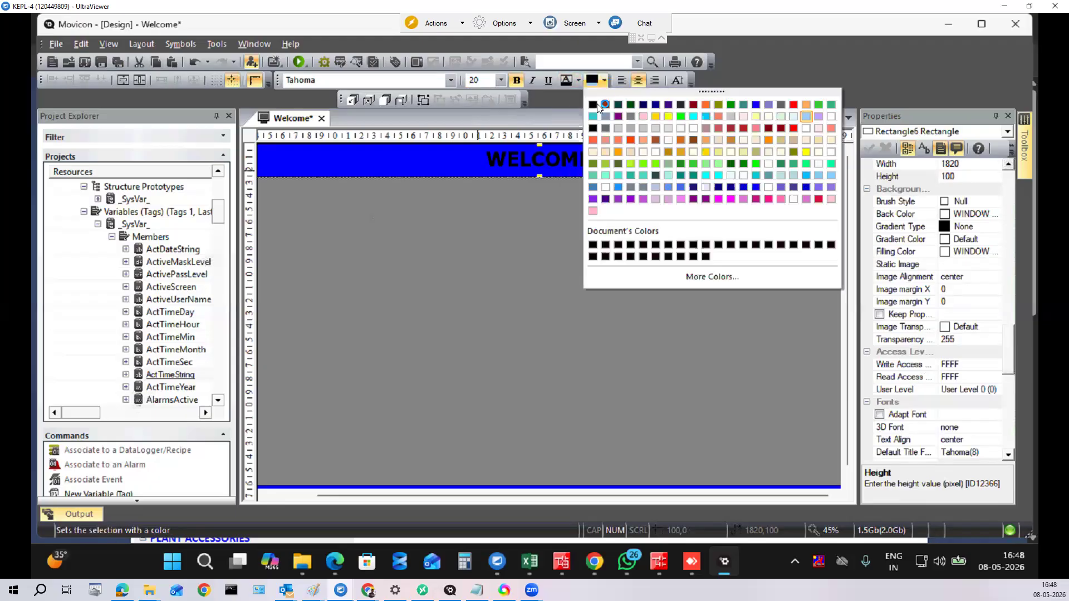
pyautogui.click(592, 103)
pyautogui.click(580, 80)
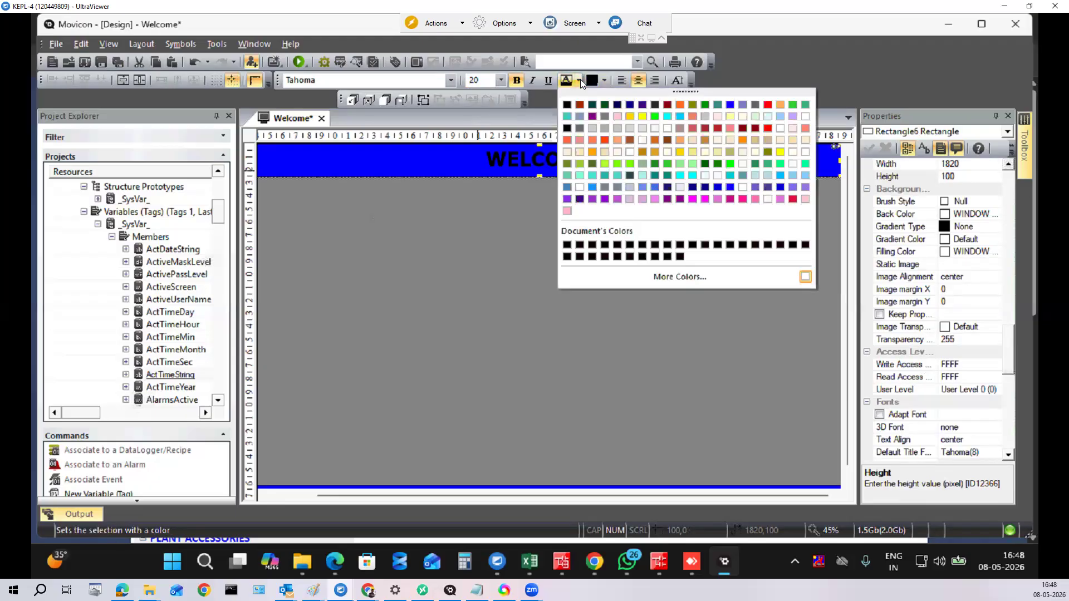
pyautogui.click(805, 117)
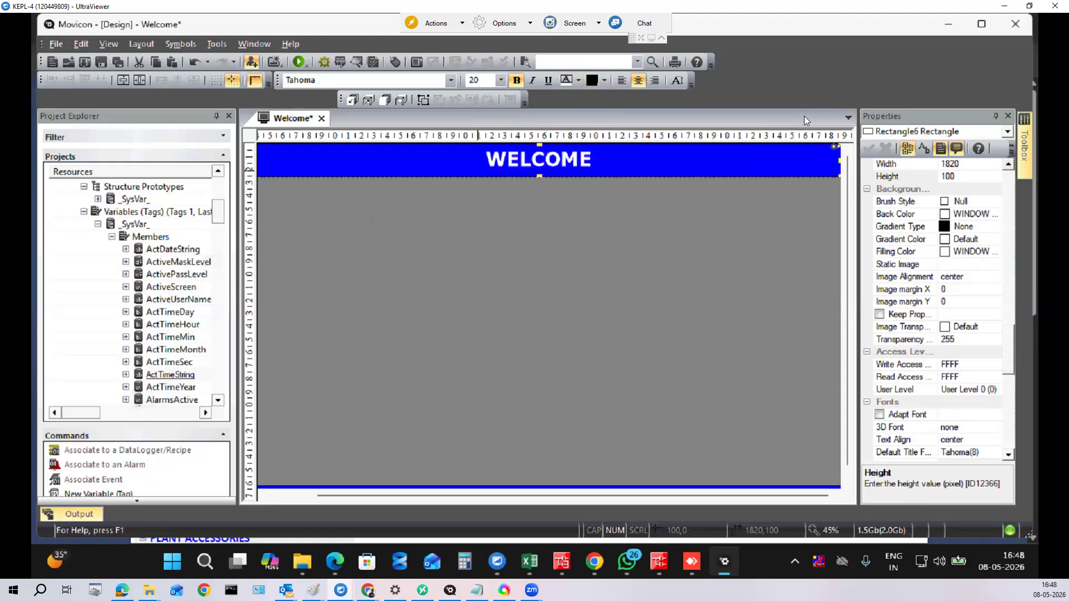
pyautogui.click(542, 352)
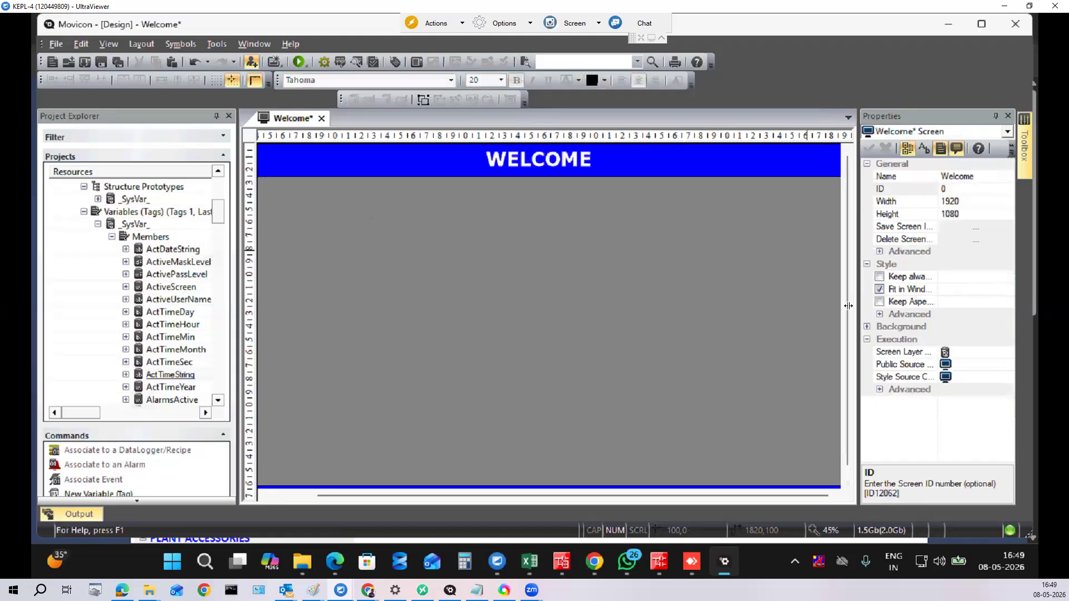
# Step: Set the footer's Date text to size 10 and white
pyautogui.scroll(-1, 846, 475)
pyautogui.click(778, 484)
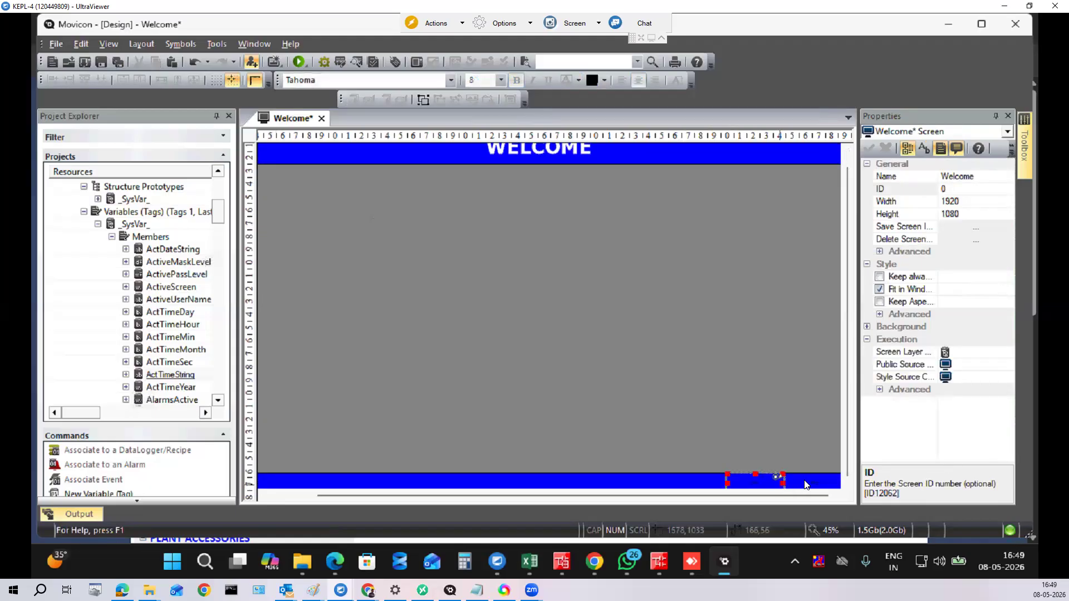
pyautogui.keyDown('ctrl'); pyautogui.click(806, 485); pyautogui.keyUp('ctrl')
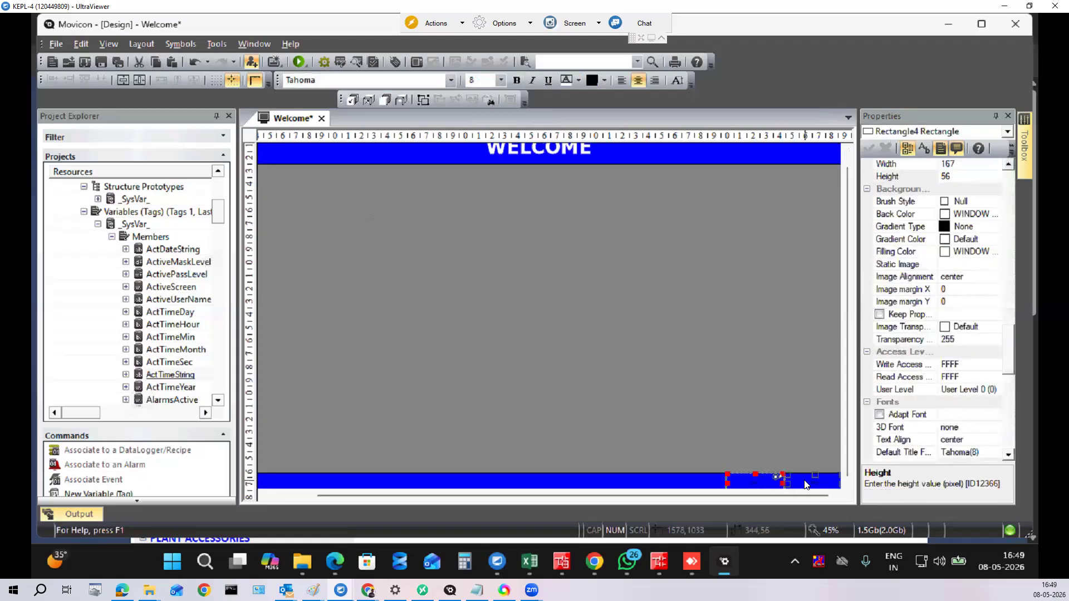
pyautogui.click(501, 82)
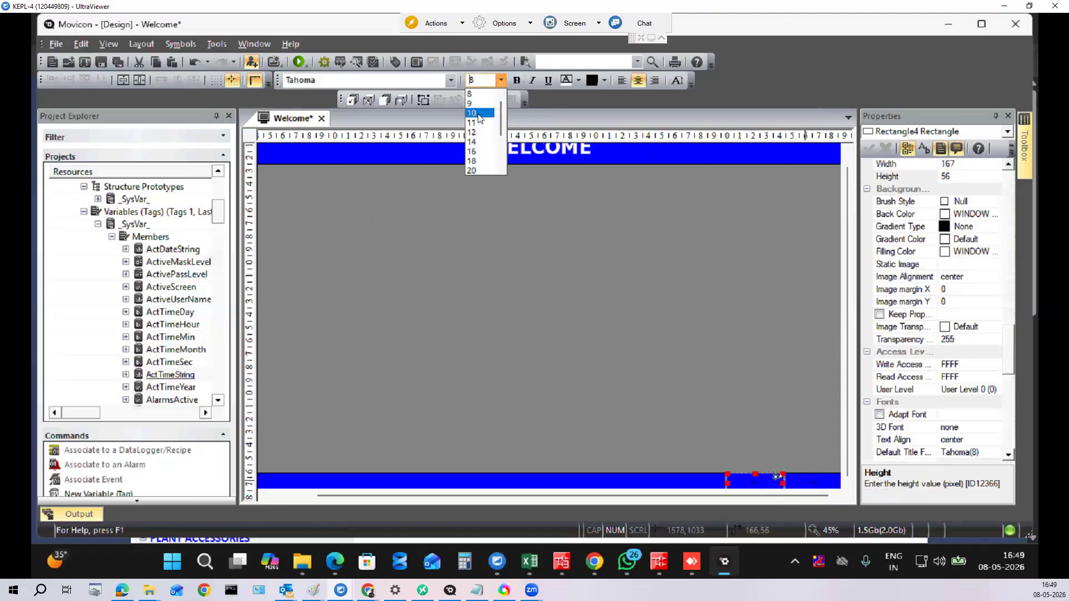
pyautogui.click(478, 113)
pyautogui.click(566, 81)
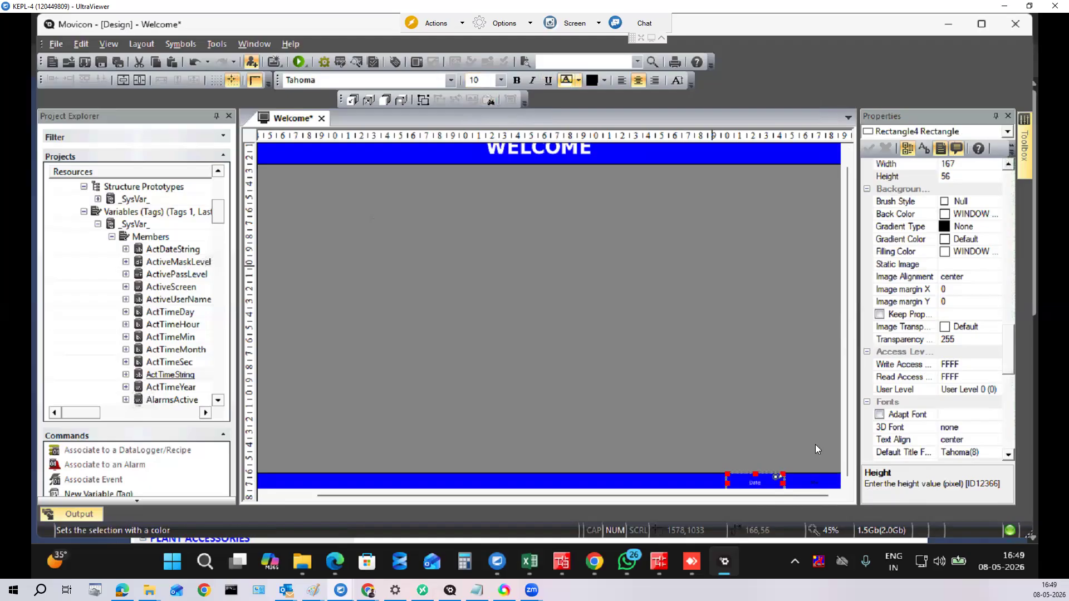
# Step: Set the footer's Time text to size 10 and white
pyautogui.click(811, 480)
pyautogui.click(452, 81)
pyautogui.click(500, 83)
pyautogui.click(500, 83)
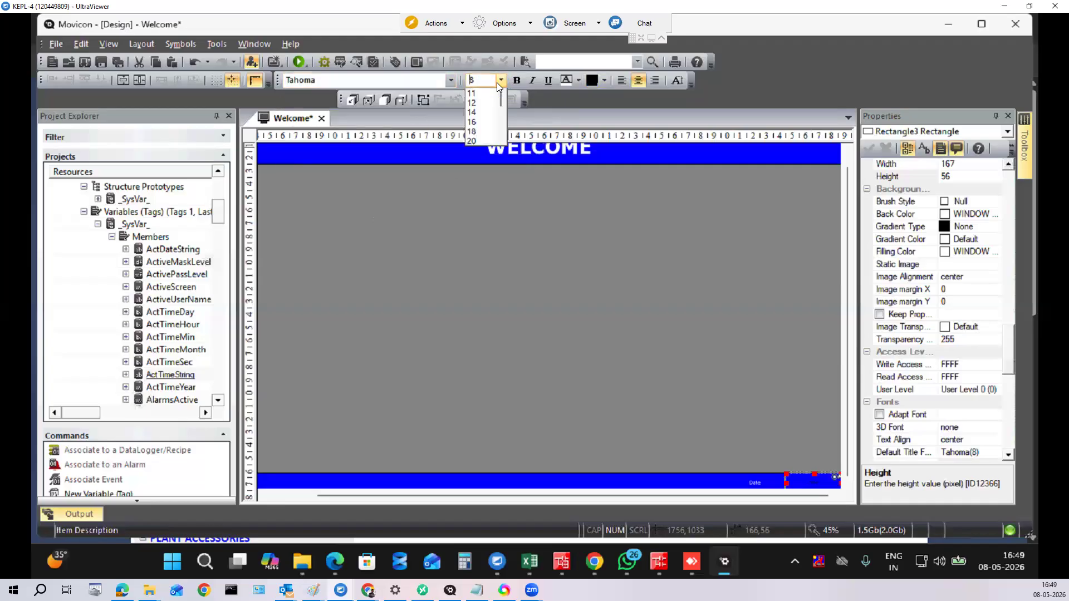
pyautogui.click(473, 110)
pyautogui.click(566, 79)
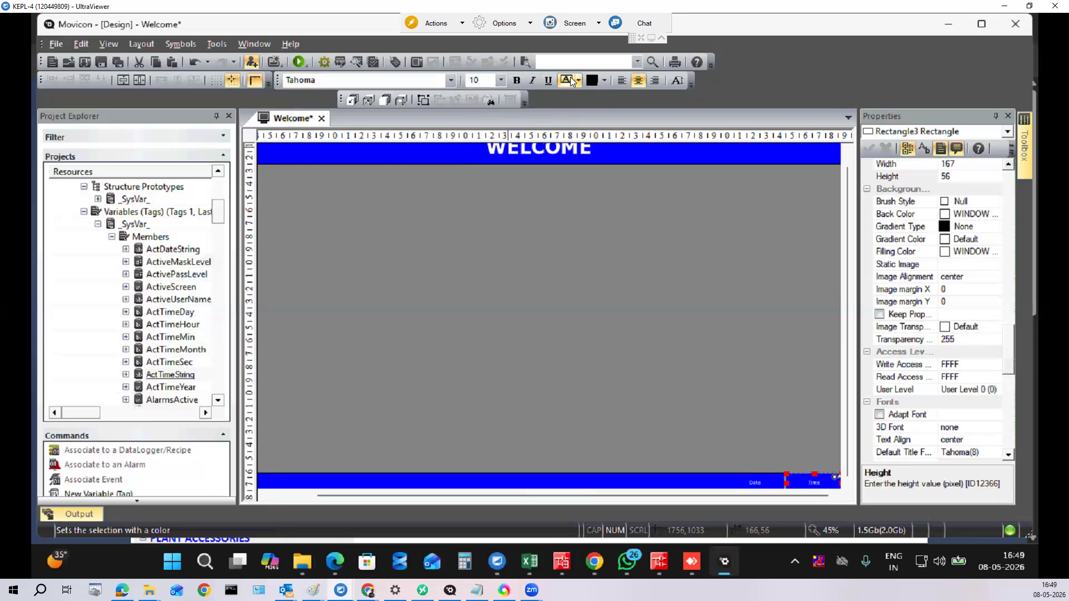
pyautogui.click(556, 402)
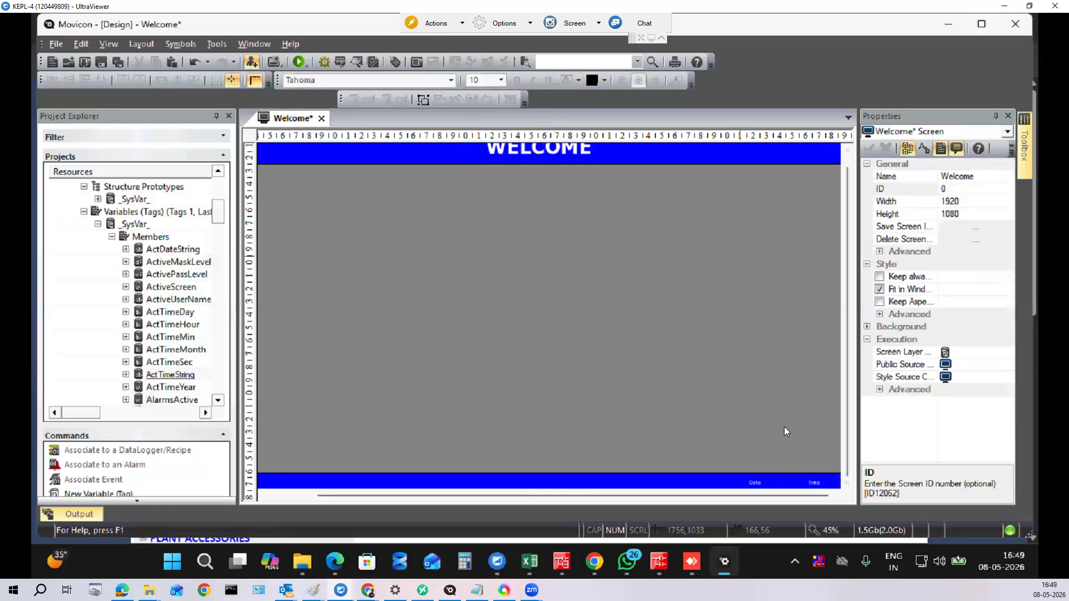
pyautogui.click(755, 481)
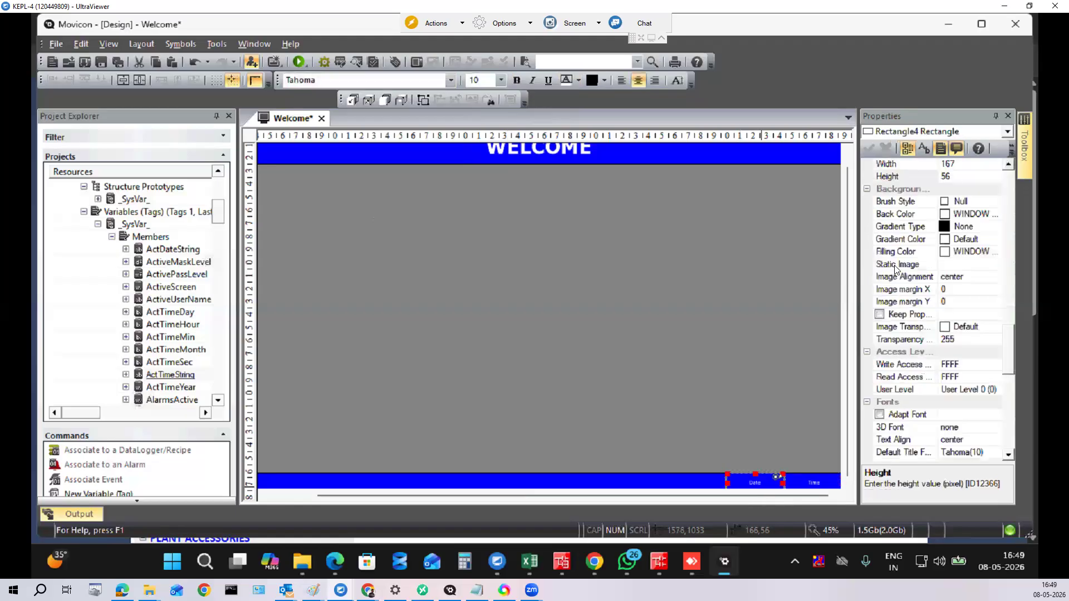